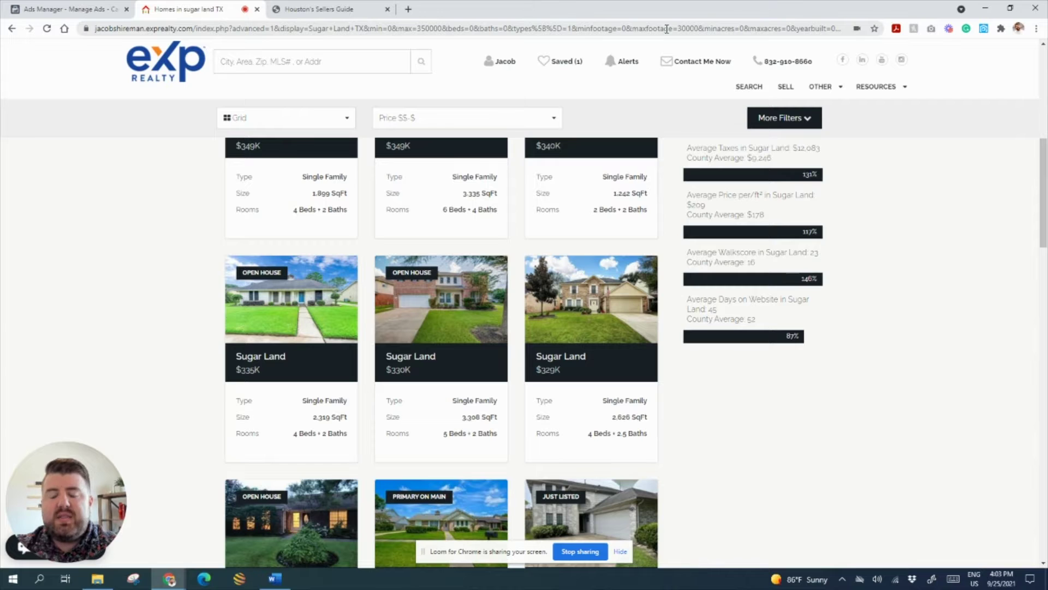
scroll(580, 327, "up", 8)
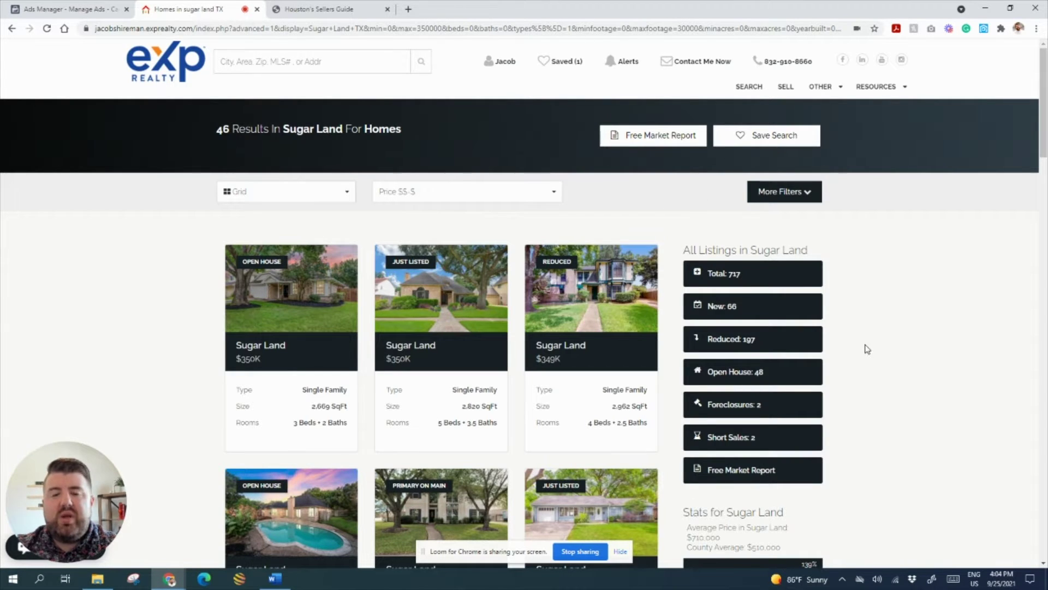
mouse_move(610, 311)
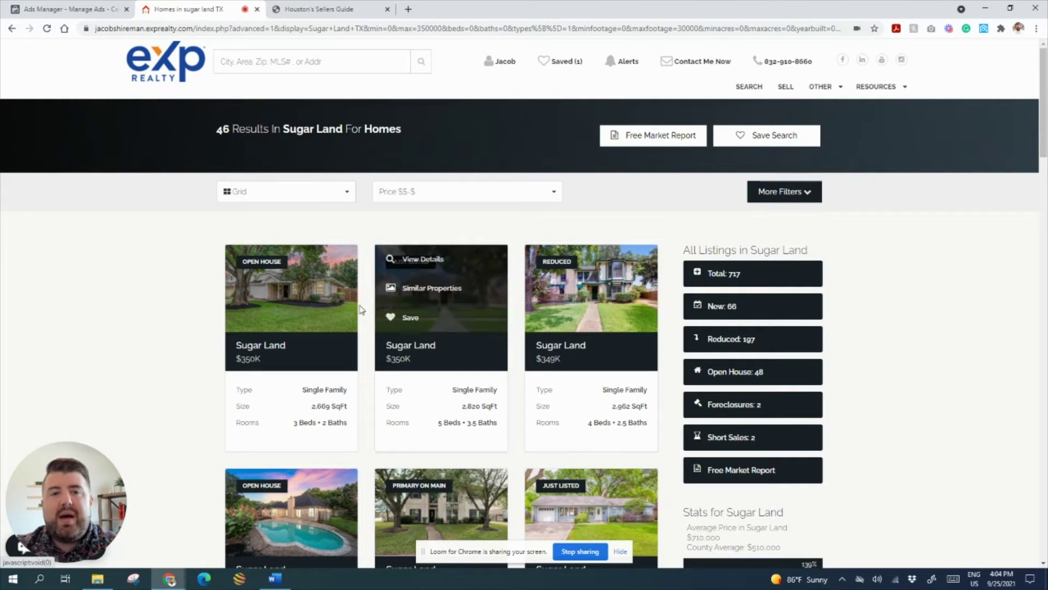
mouse_move(447, 311)
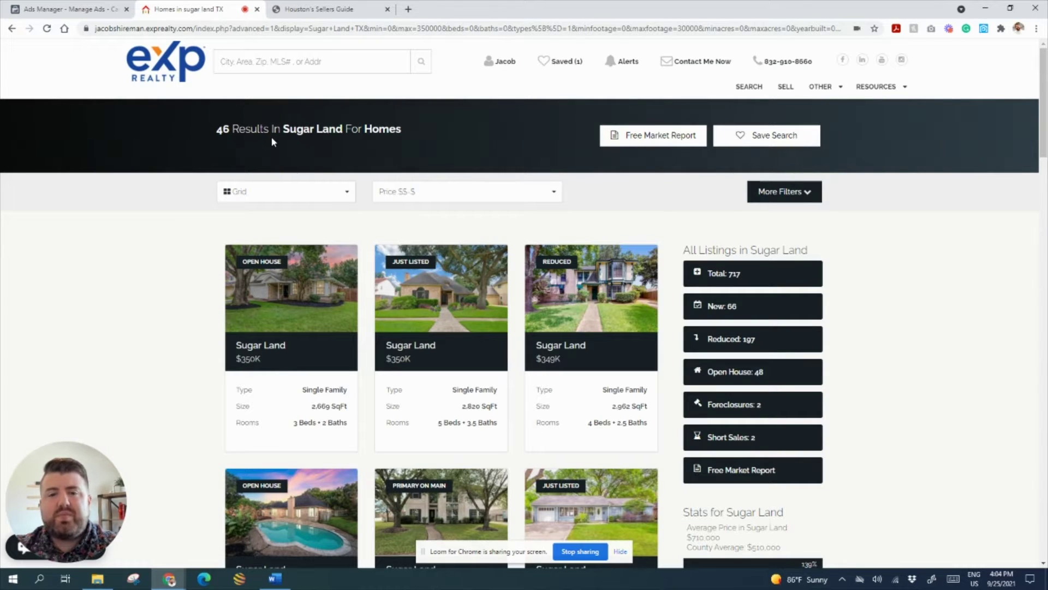
mouse_move(500, 316)
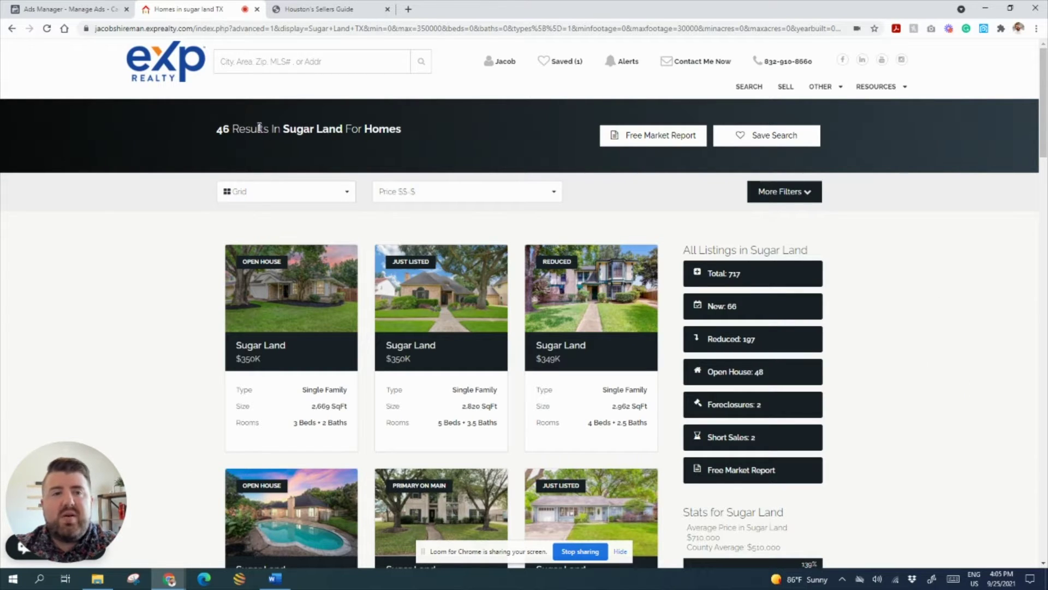
Switch to Ads Manager and start a new campaign with Lead generation as its objective.
left_click(31, 7)
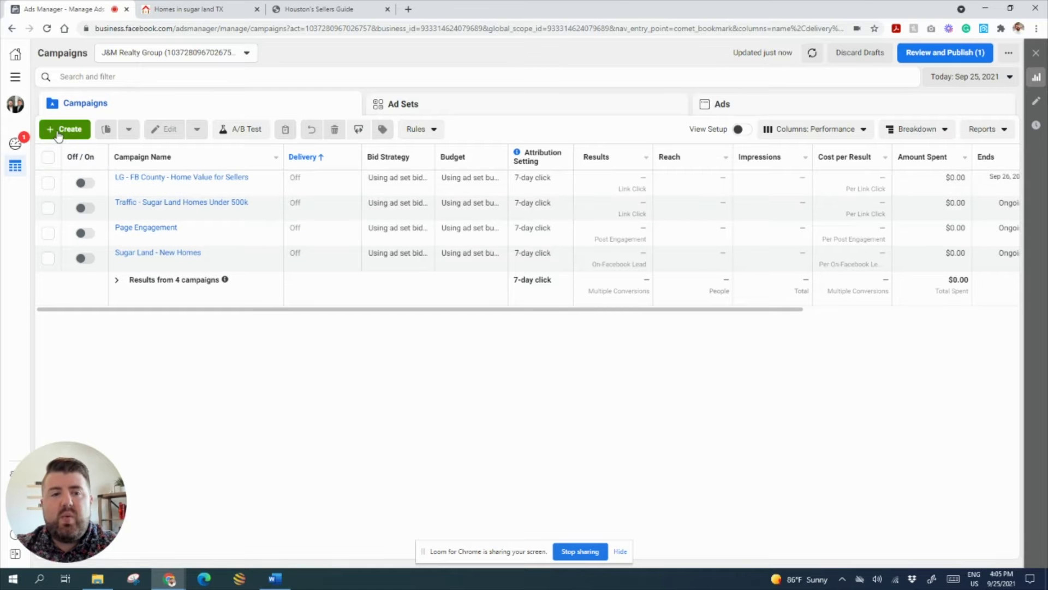
left_click(59, 131)
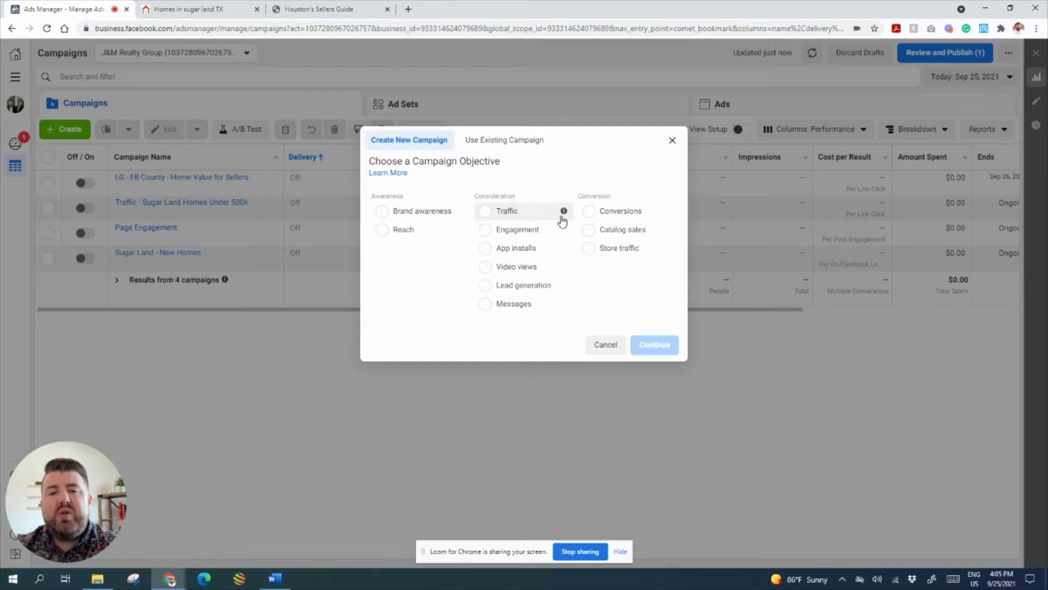
mouse_move(567, 214)
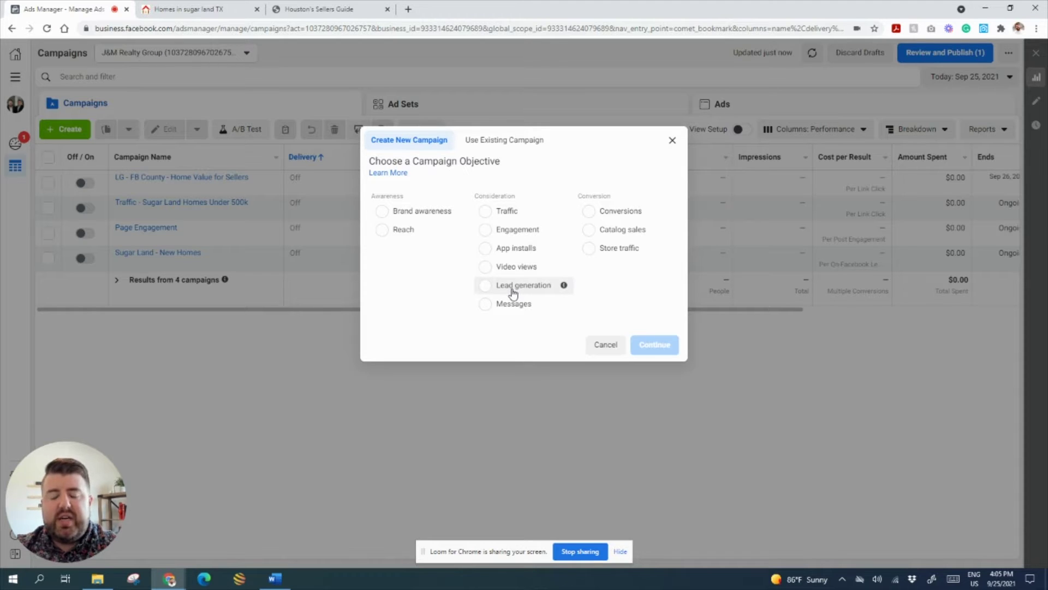
mouse_move(566, 287)
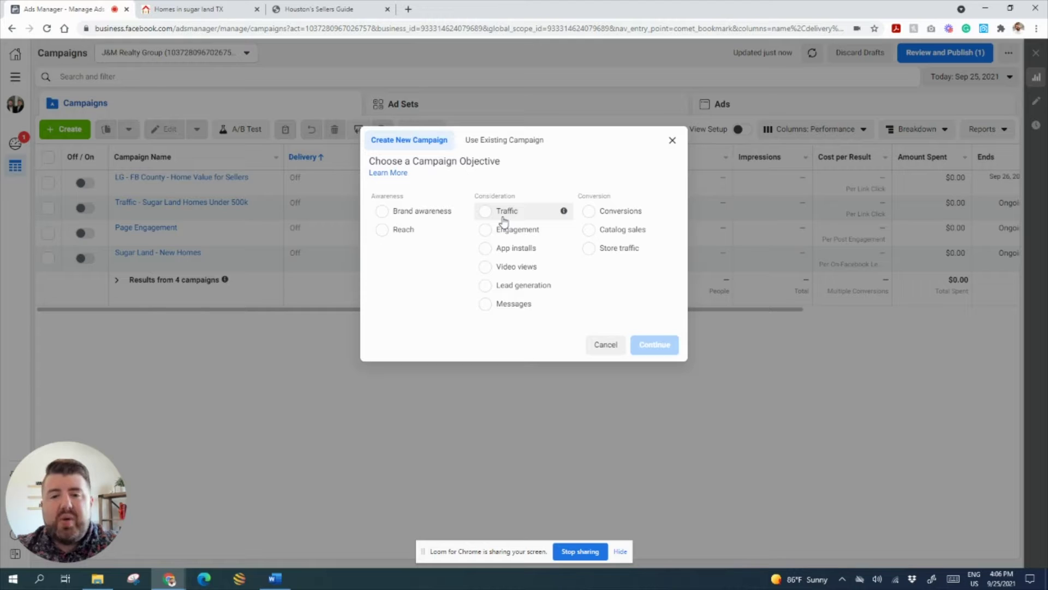
left_click(544, 286)
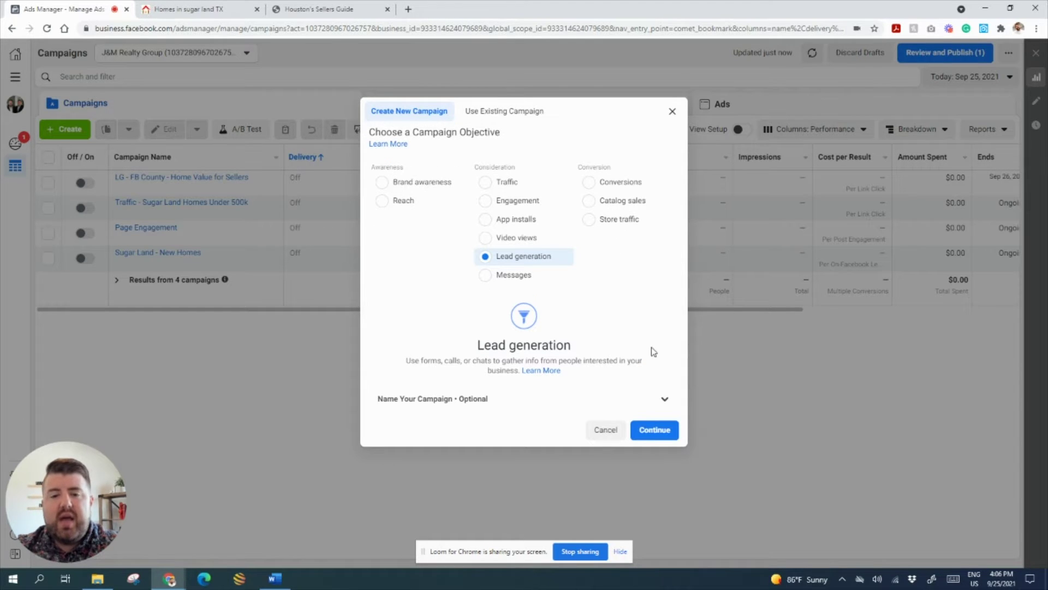
Expand the optional naming section and name the campaign "Lead Gen - Sugar Land Open Houses".
left_click(662, 408)
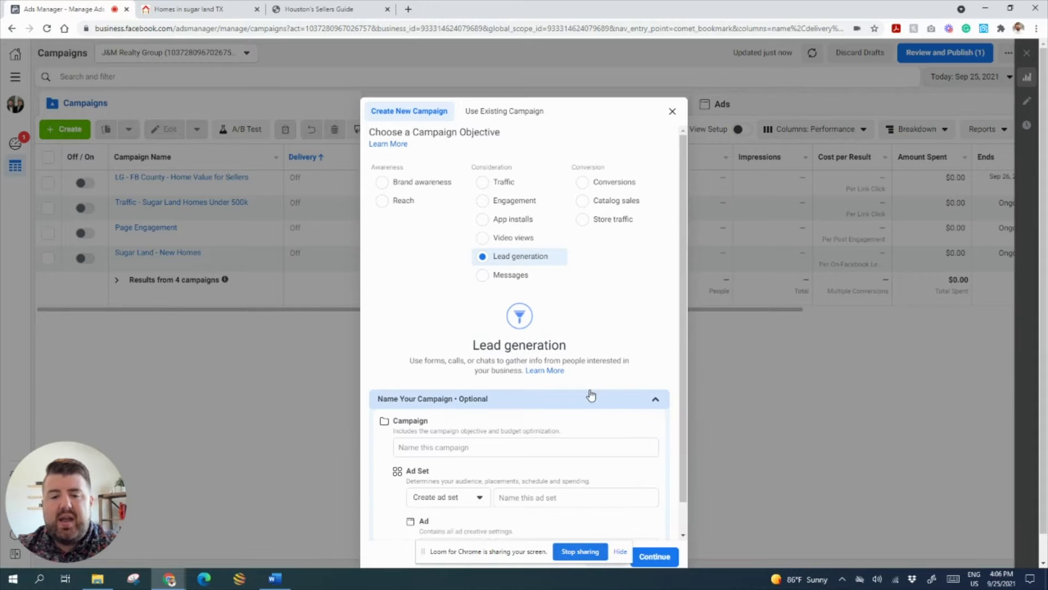
scroll(590, 393, "down", 1)
left_click(467, 415)
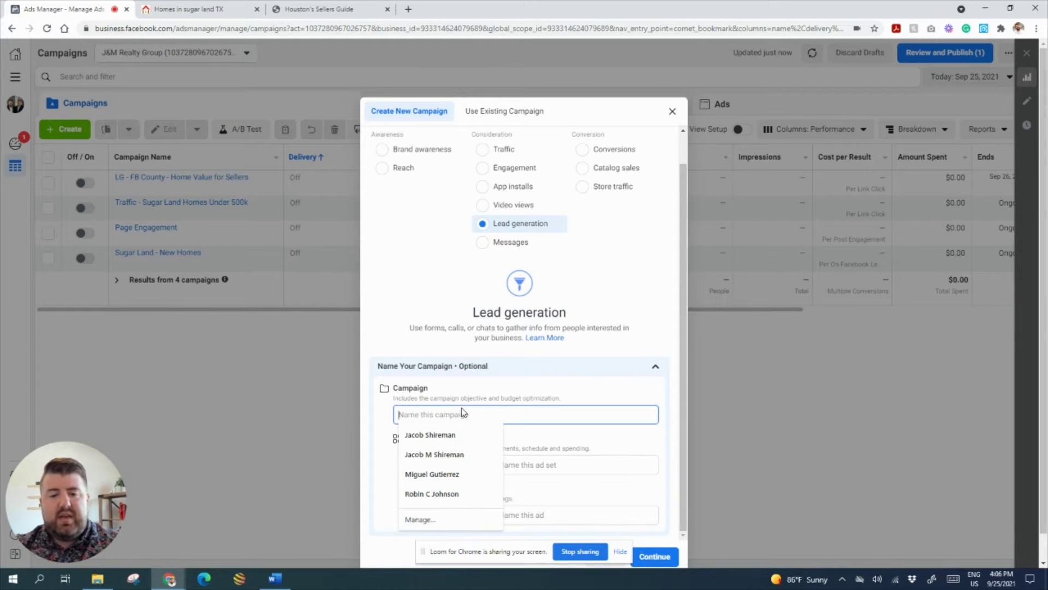
key("ctrl+v")
key("ctrl+z")
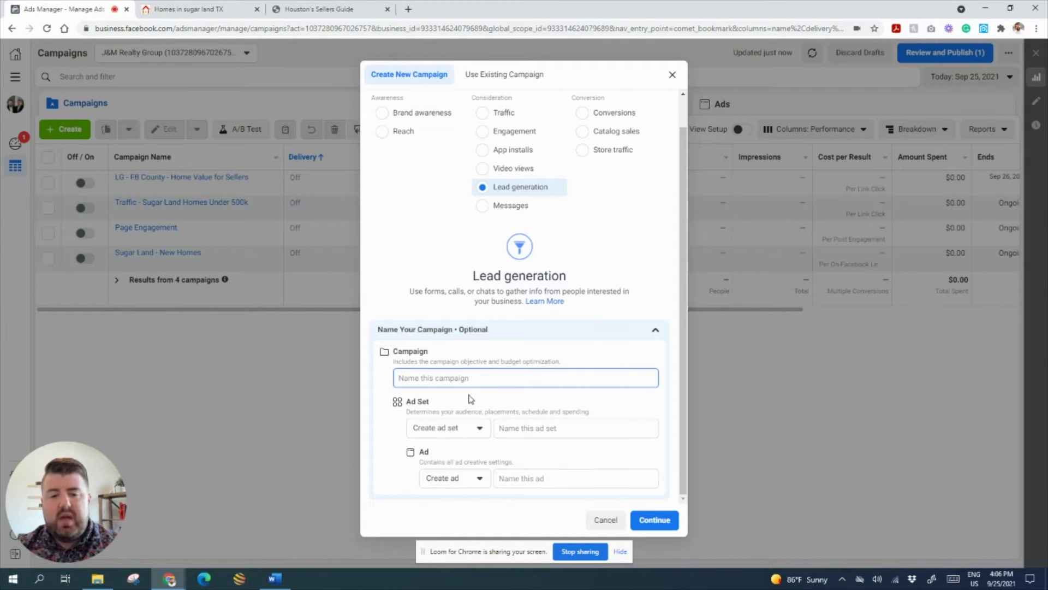
type("Le")
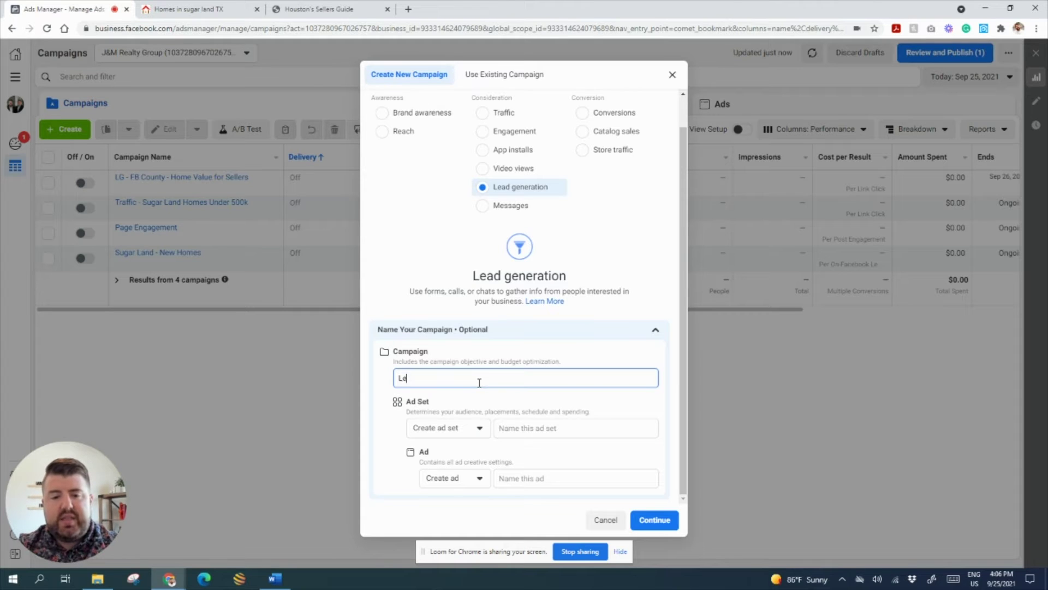
type("ad Gen - Sugar Land Open Houses")
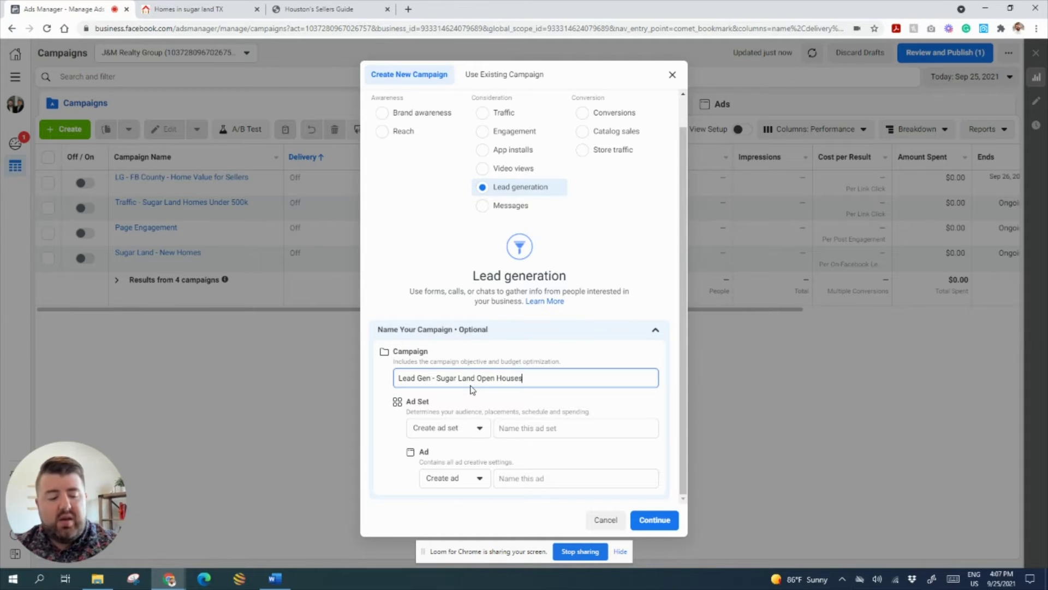
Copy the campaign name into the ad set and ad names, and continue to the campaign settings.
key("ctrl+a")
key("ctrl+c")
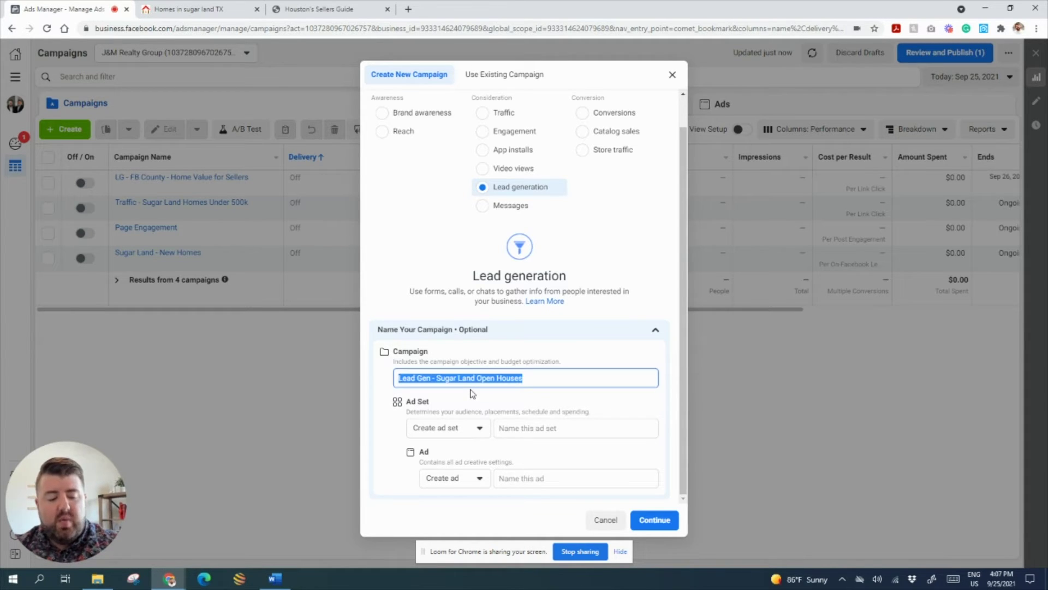
left_click(548, 427)
key("ctrl+v")
left_click(512, 478)
key("ctrl+v")
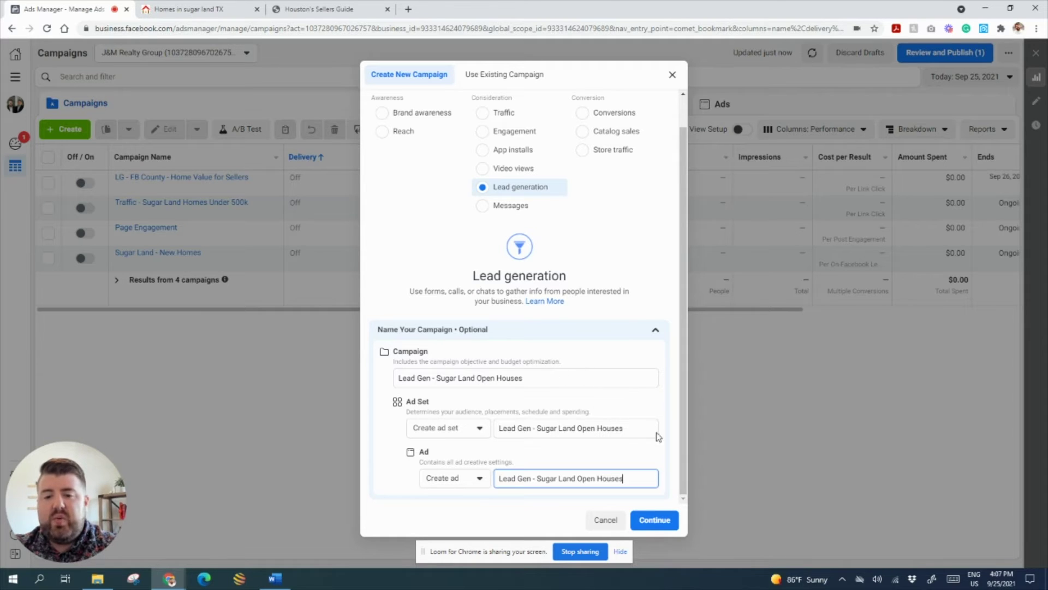
left_click(652, 521)
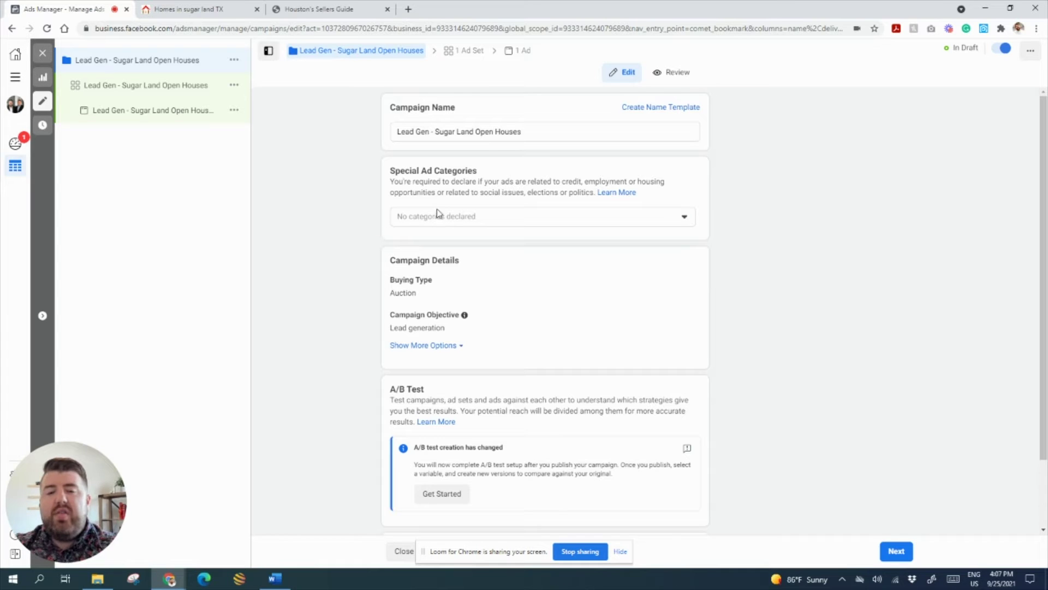
Declare Housing as the campaign's special ad category and proceed to the ad set settings.
left_click_drag(486, 173, 387, 178)
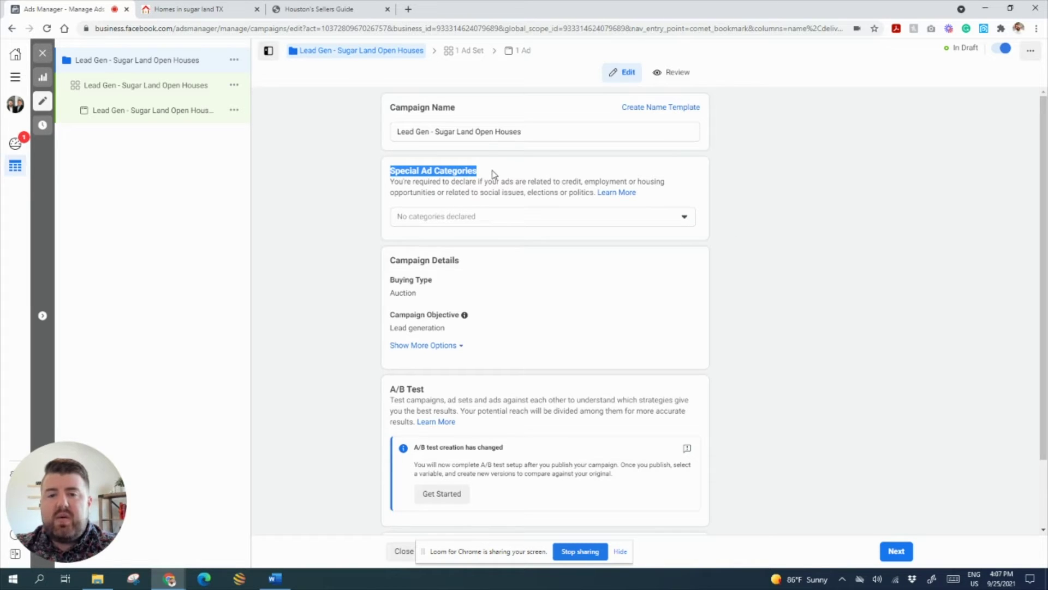
left_click(536, 225)
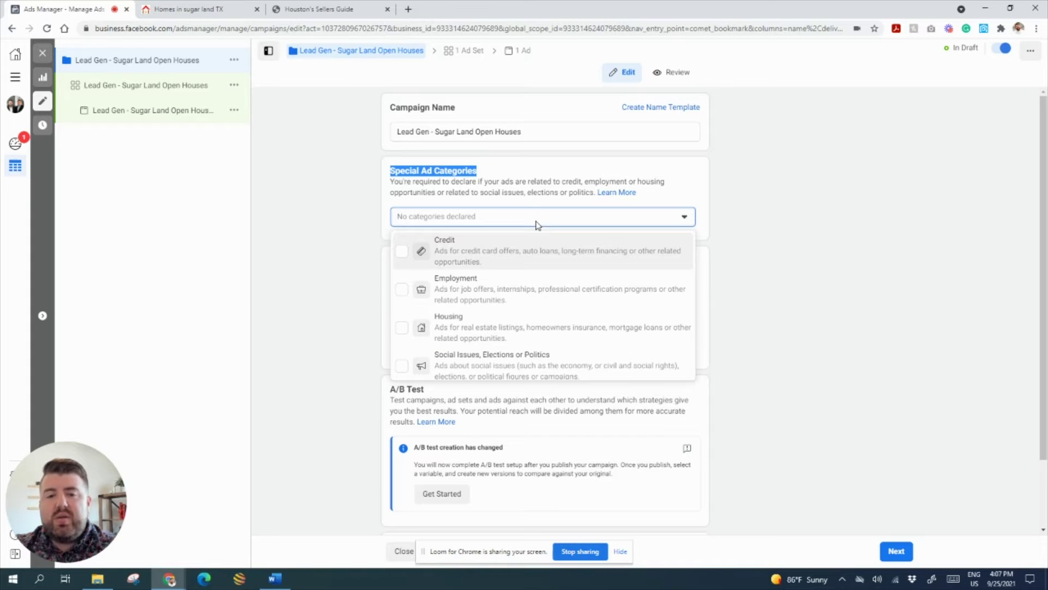
left_click(402, 329)
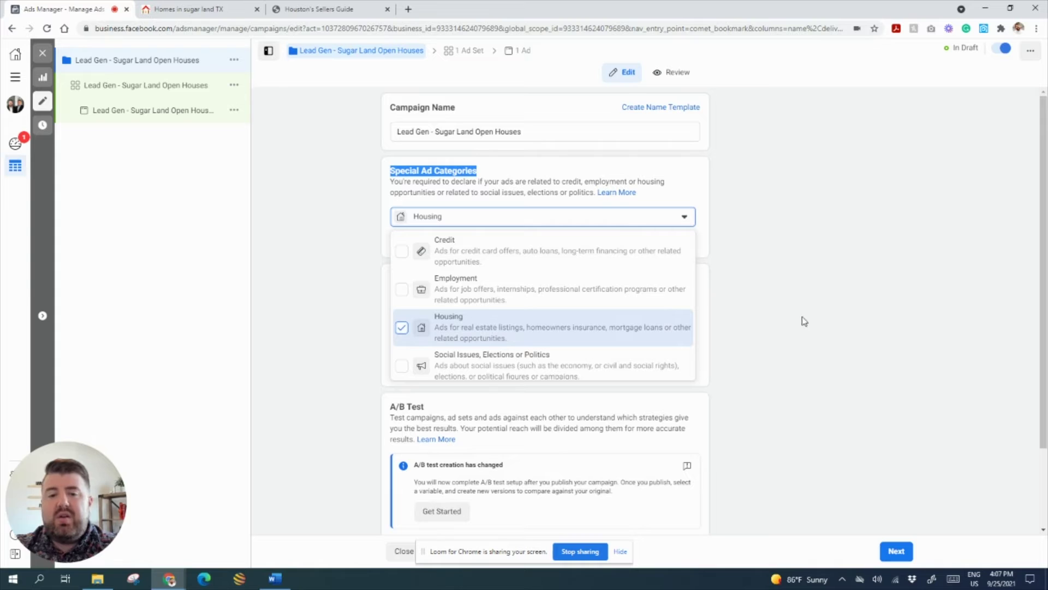
left_click(743, 281)
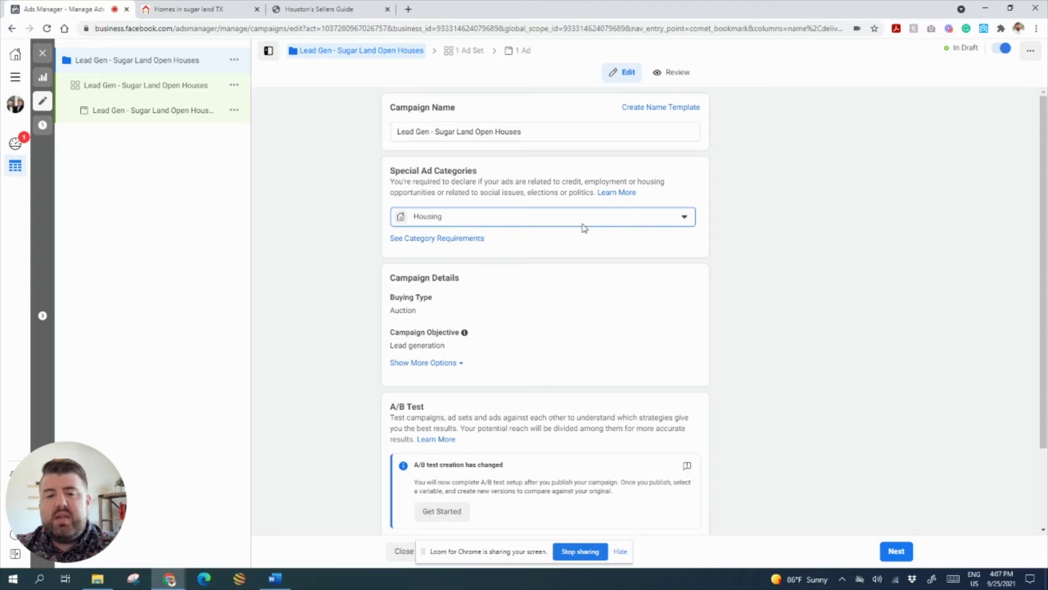
scroll(873, 225, "down", 2)
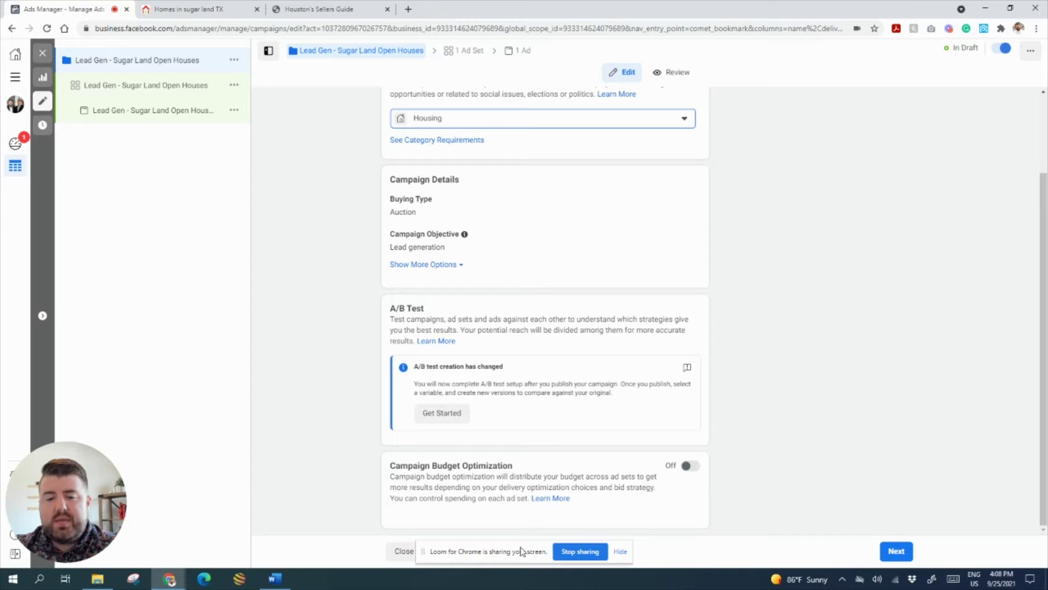
left_click_drag(491, 556, 192, 557)
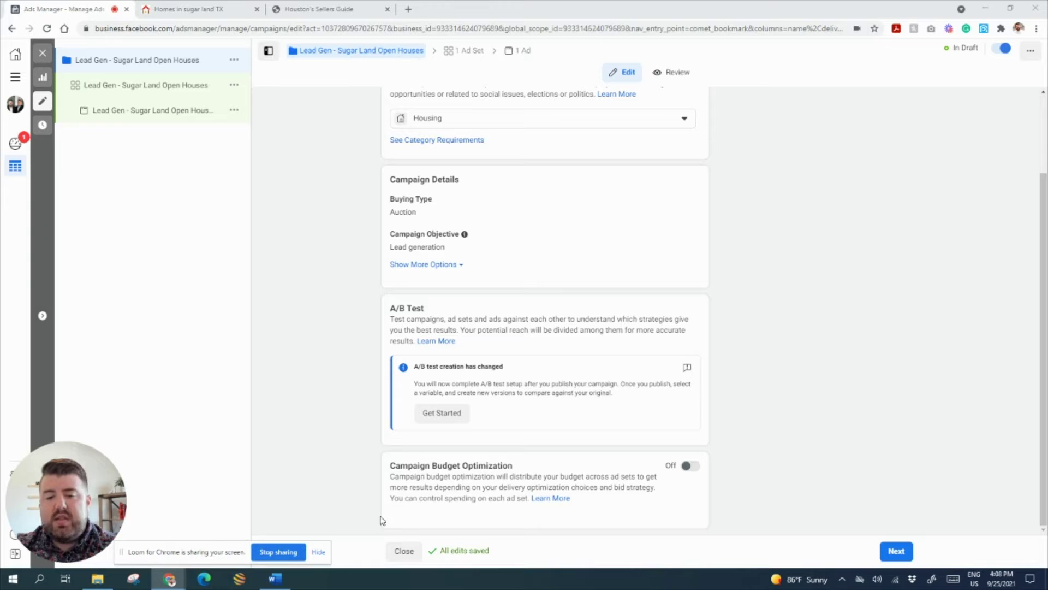
left_click(896, 551)
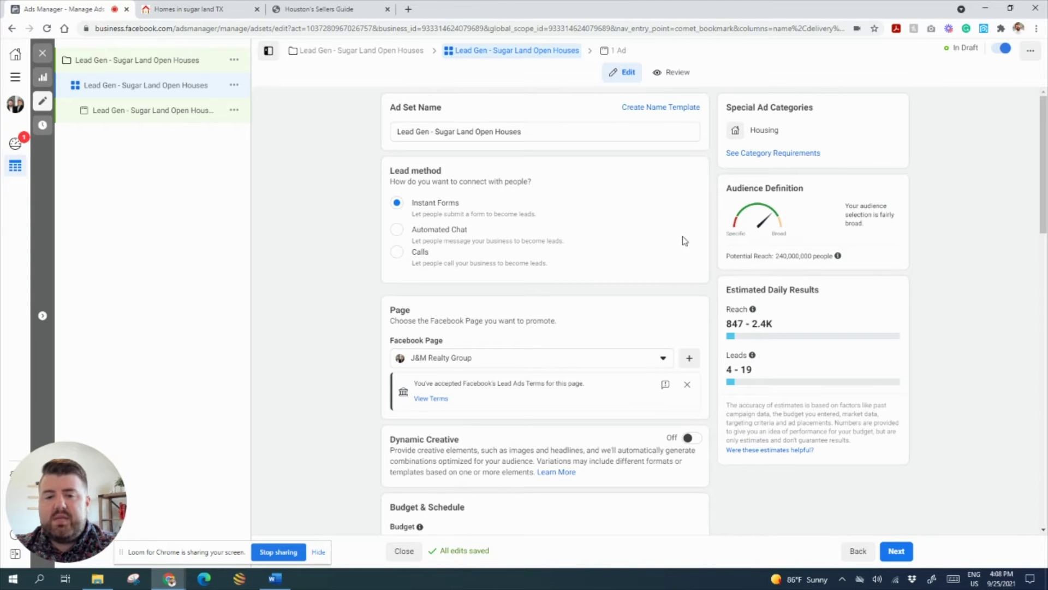
Set the ad set's daily budget to $5.00.
scroll(683, 239, "down", 3)
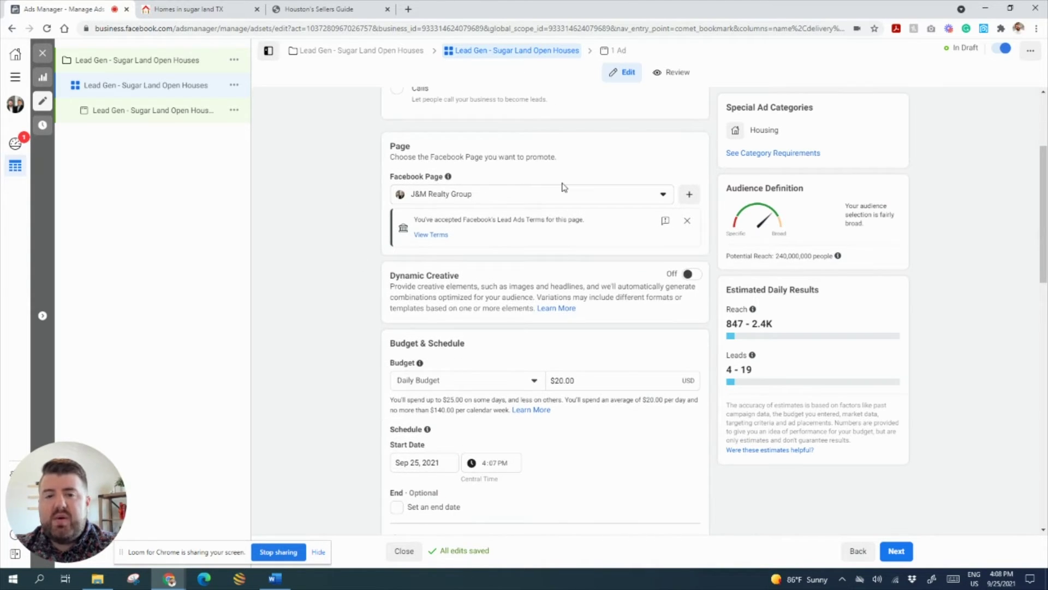
scroll(562, 196, "down", 4)
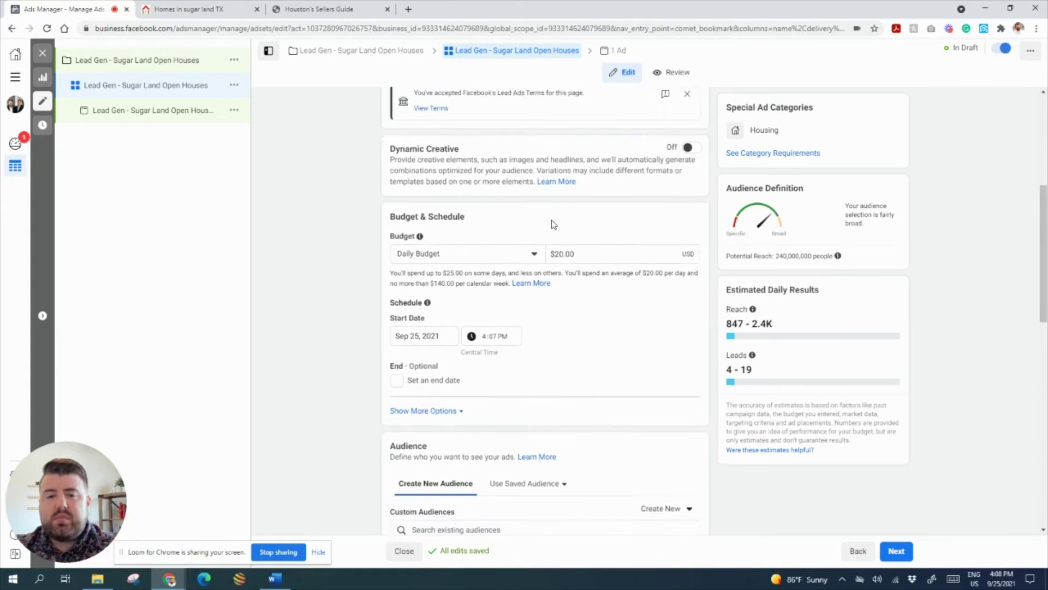
left_click(560, 163)
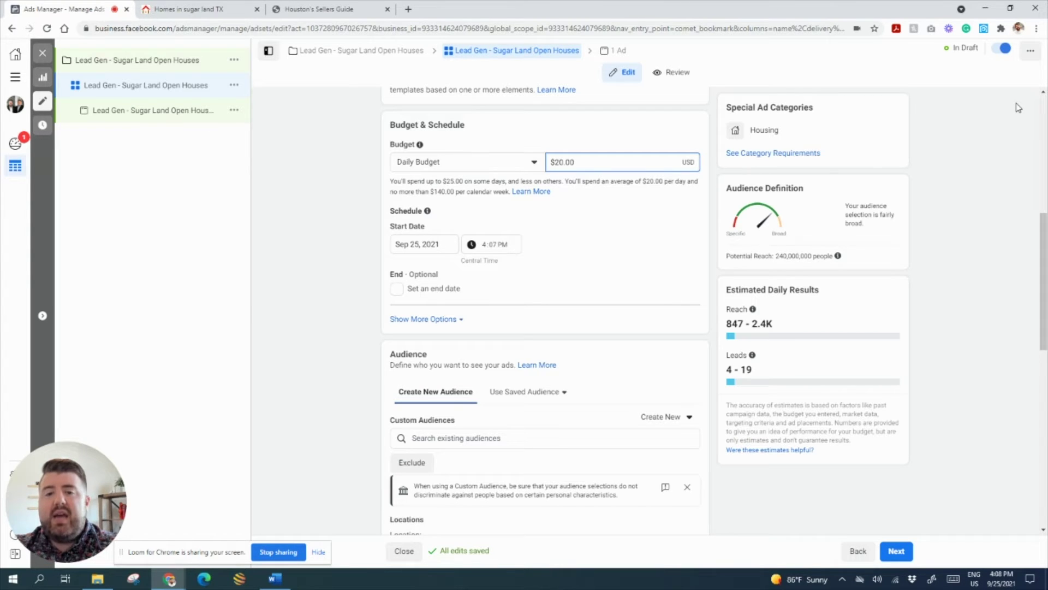
key("BackSpace")
type("5")
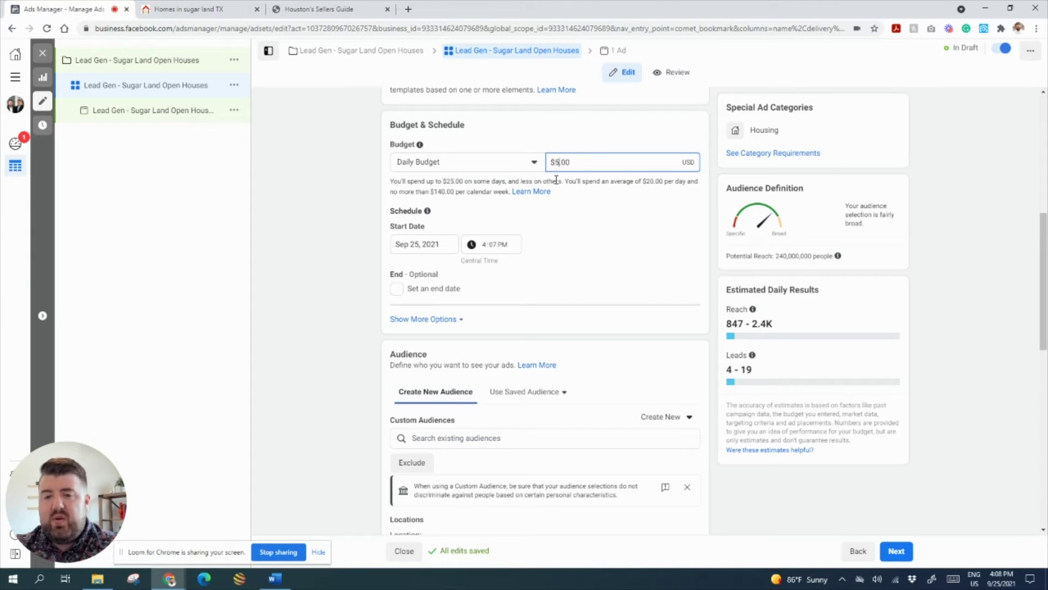
left_click(567, 223)
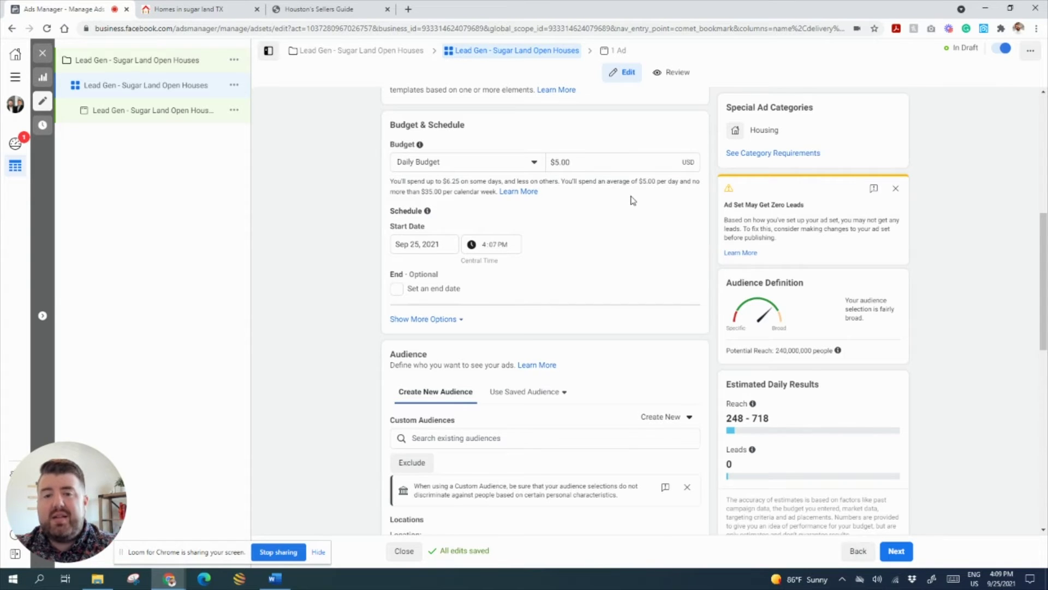
Set the ad set's daily budget to $20.00.
scroll(633, 200, "down", 1)
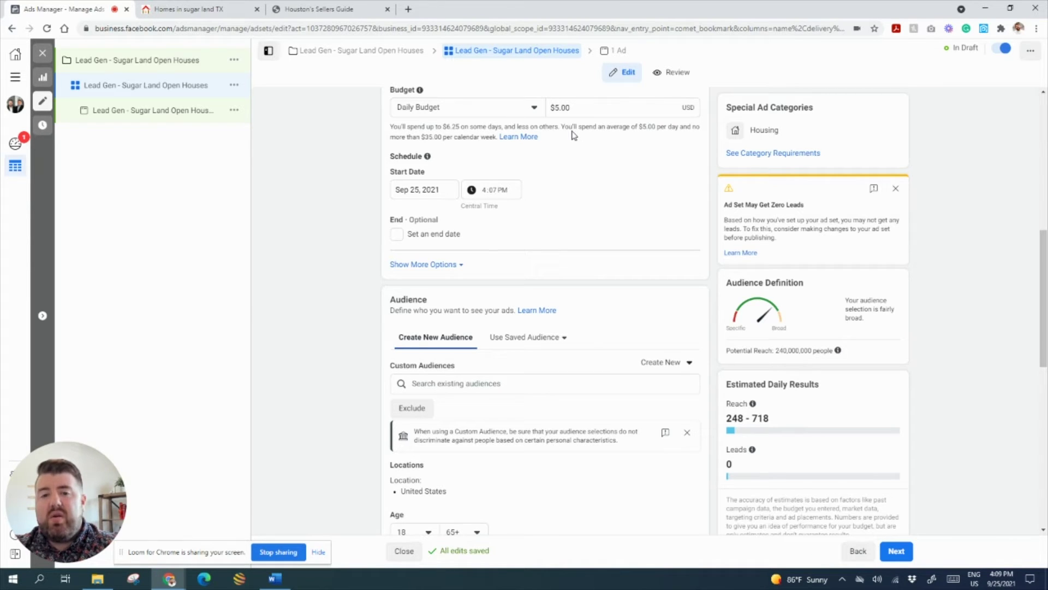
left_click_drag(572, 108, 545, 108)
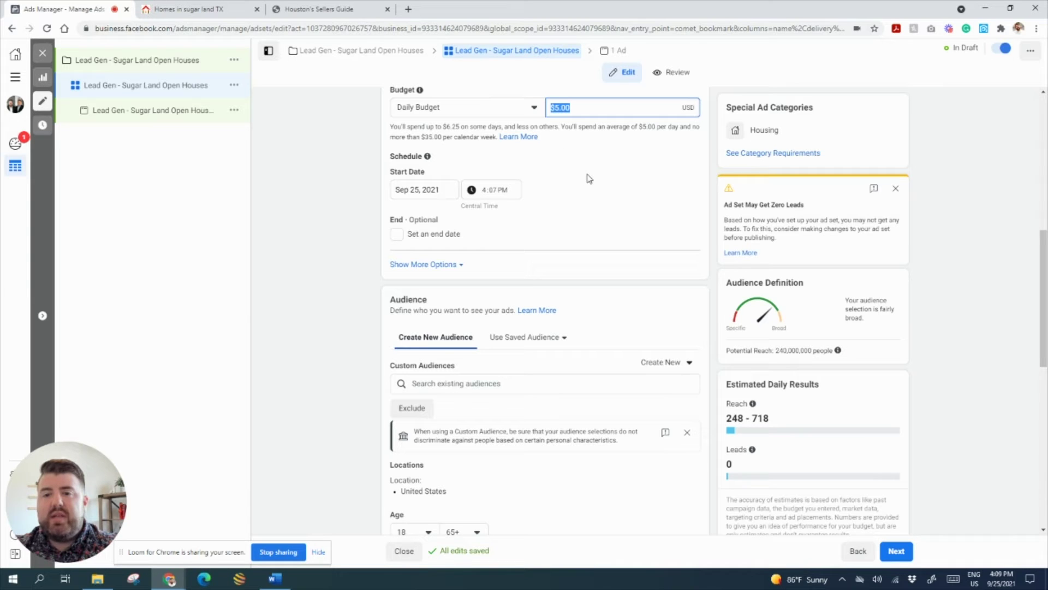
type("20.")
type("0")
key("BackSpace")
left_click(623, 191)
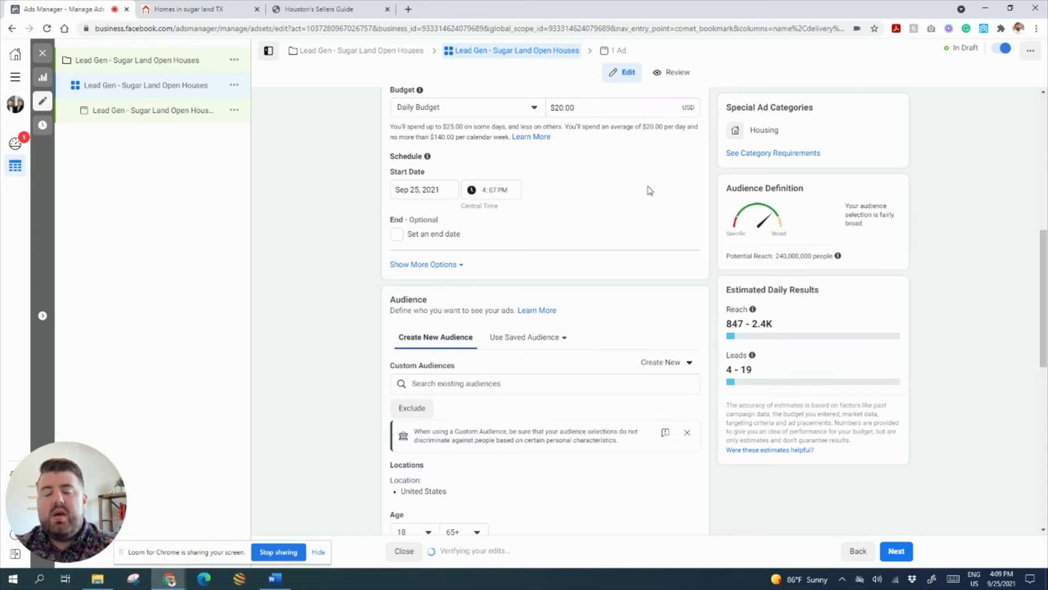
Schedule the ad set to start on September 26, 2021 at 6:00 AM.
scroll(544, 207, "down", 1)
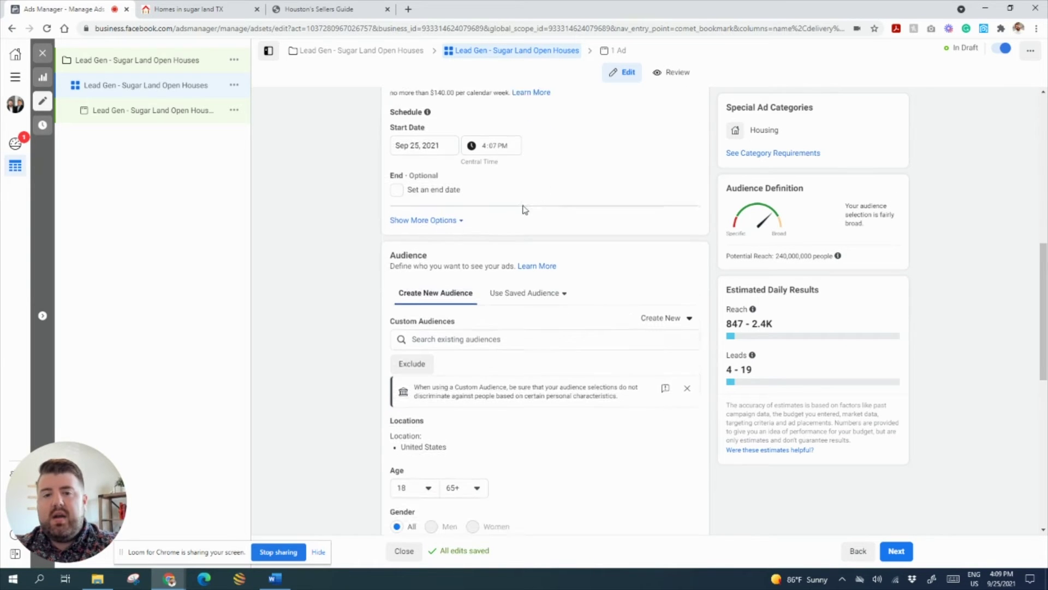
left_click(421, 136)
left_click(403, 250)
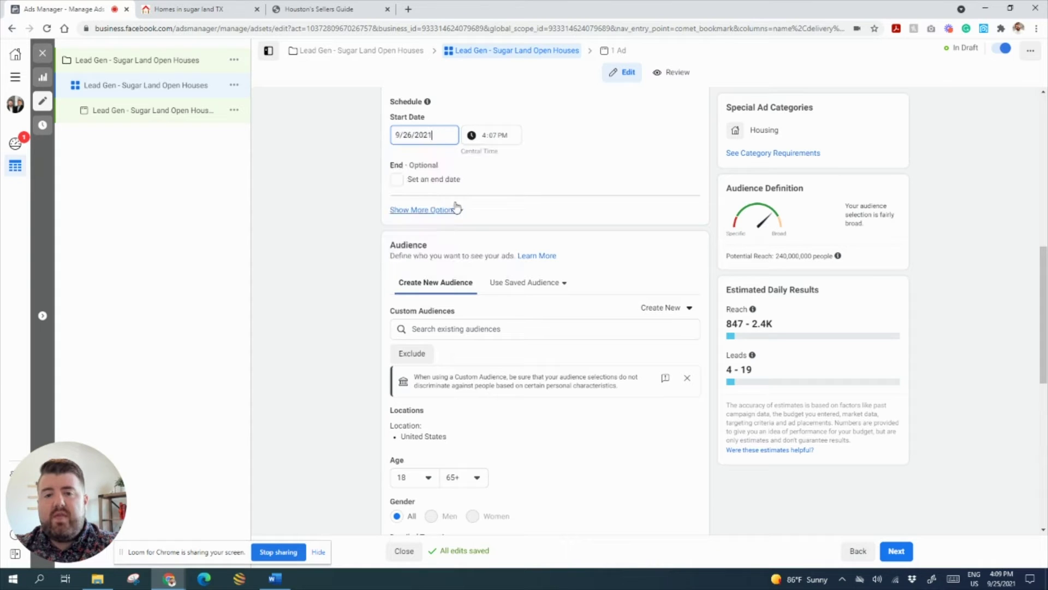
left_click(487, 136)
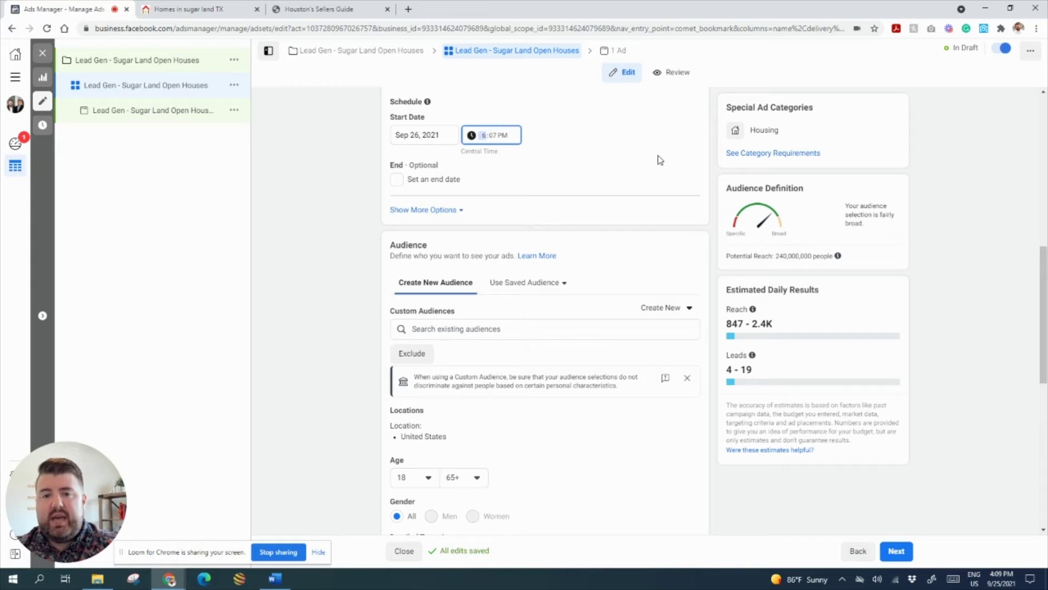
type("00a")
key("Tab")
Enable an end date for the ad set and set it to October 10, 2021 at 11:59 PM.
key("space")
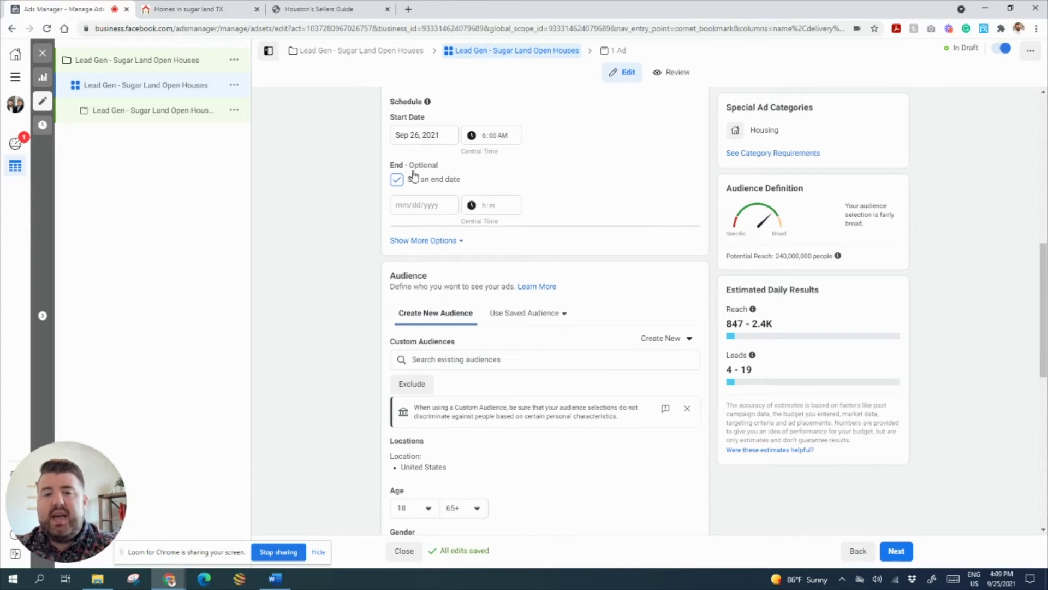
left_click_drag(386, 164, 465, 192)
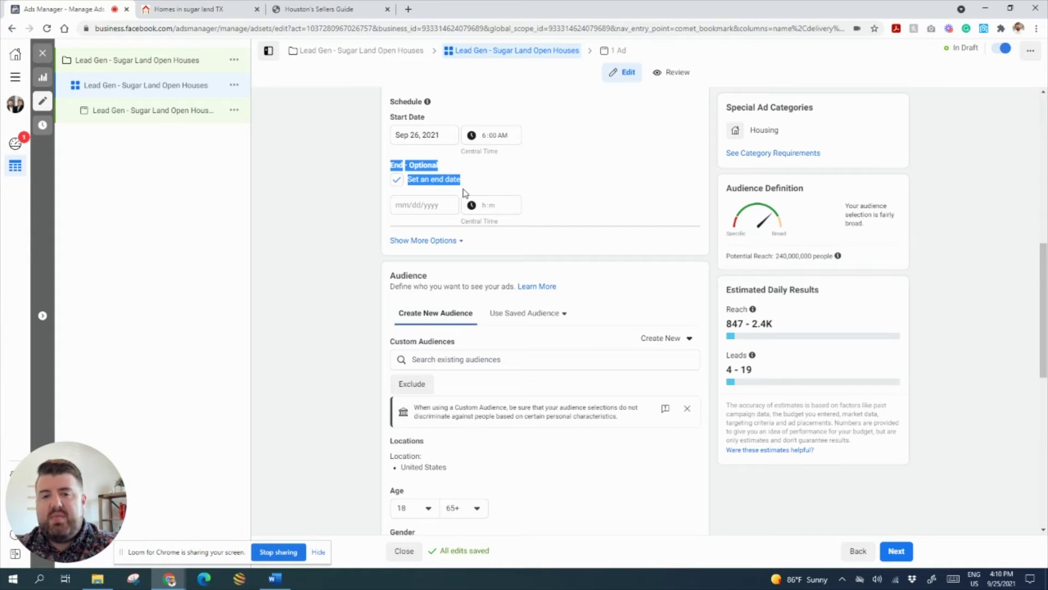
left_click(599, 167)
left_click(421, 204)
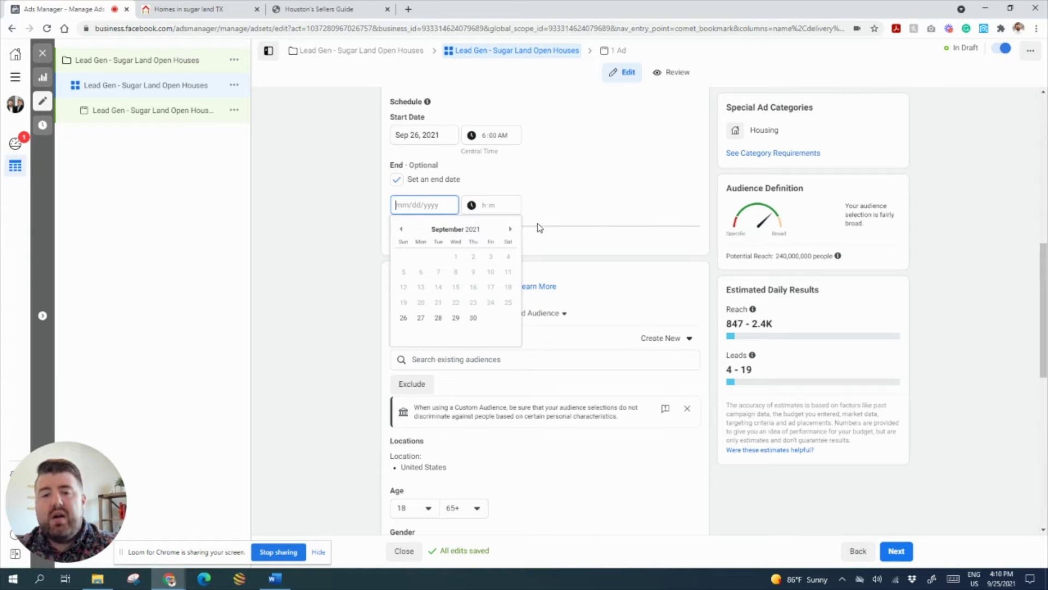
left_click(509, 232)
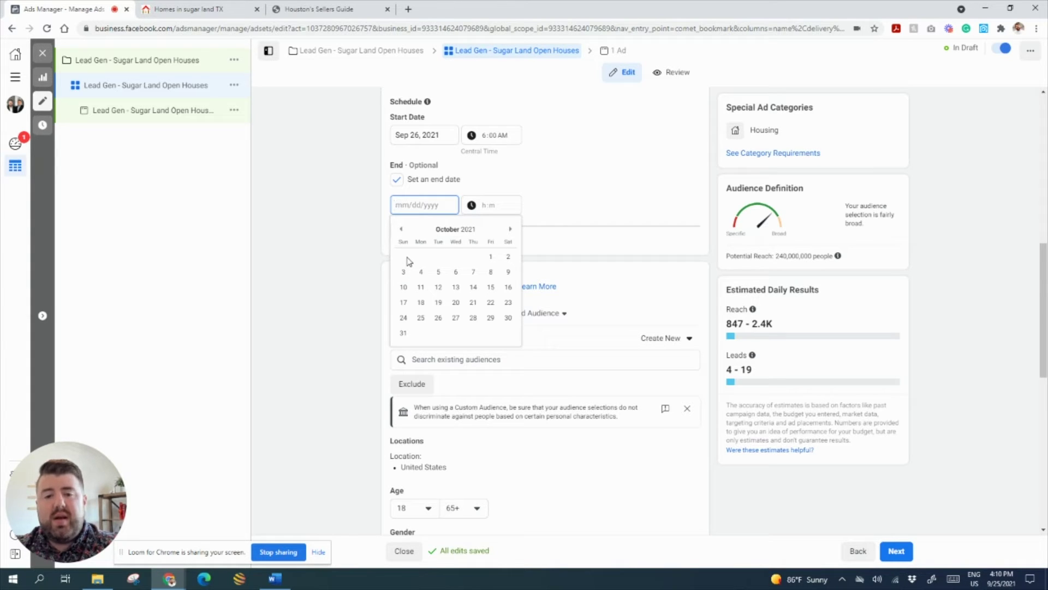
left_click(403, 286)
left_click(482, 208)
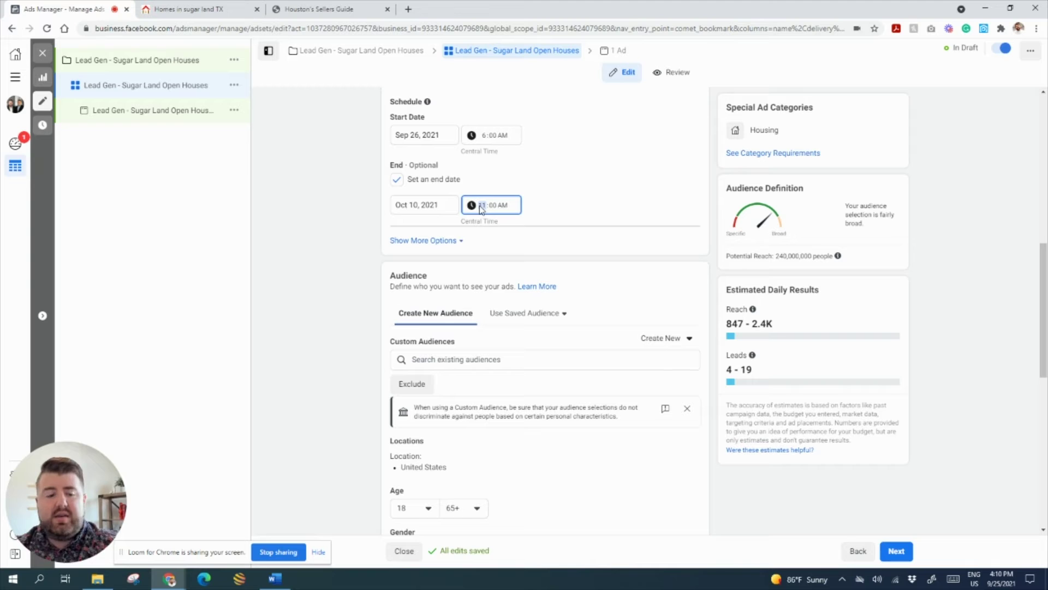
key("Right")
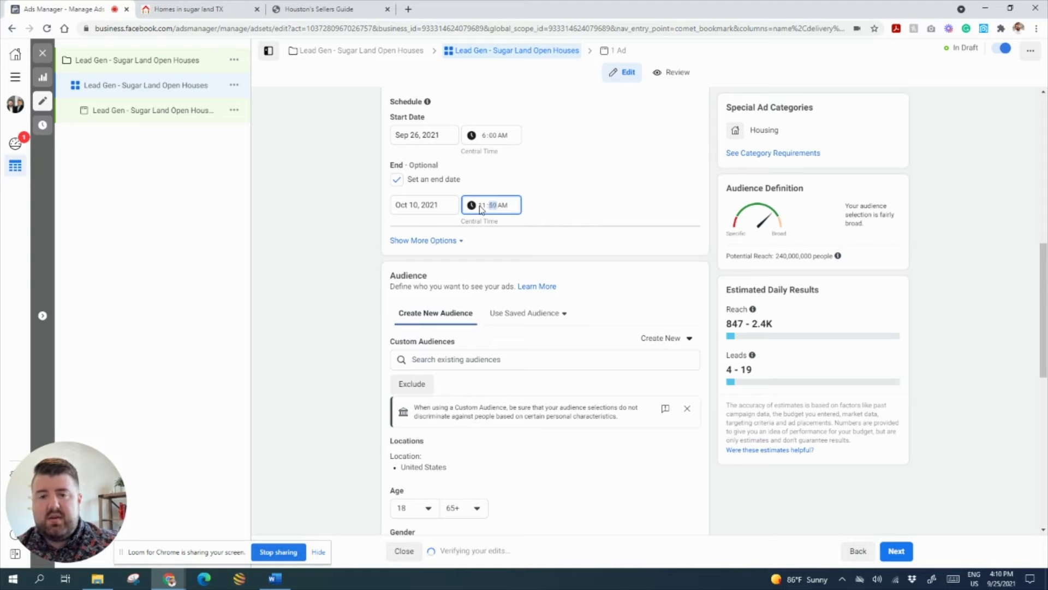
key("Right")
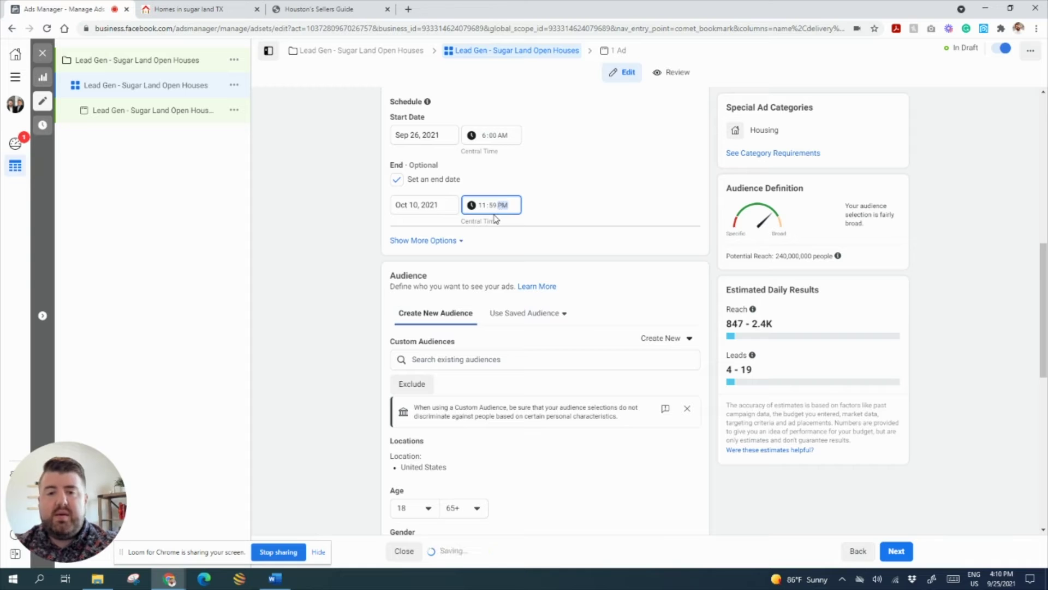
left_click(589, 182)
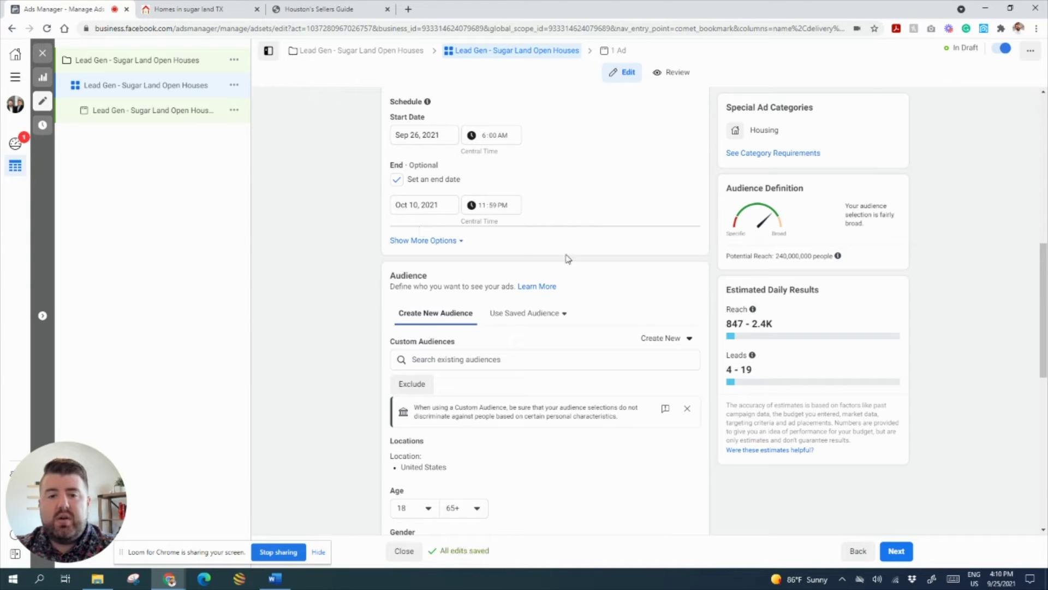
Replace the audience location with the city of Sugar Land, Texas, United States.
scroll(639, 306, "down", 2)
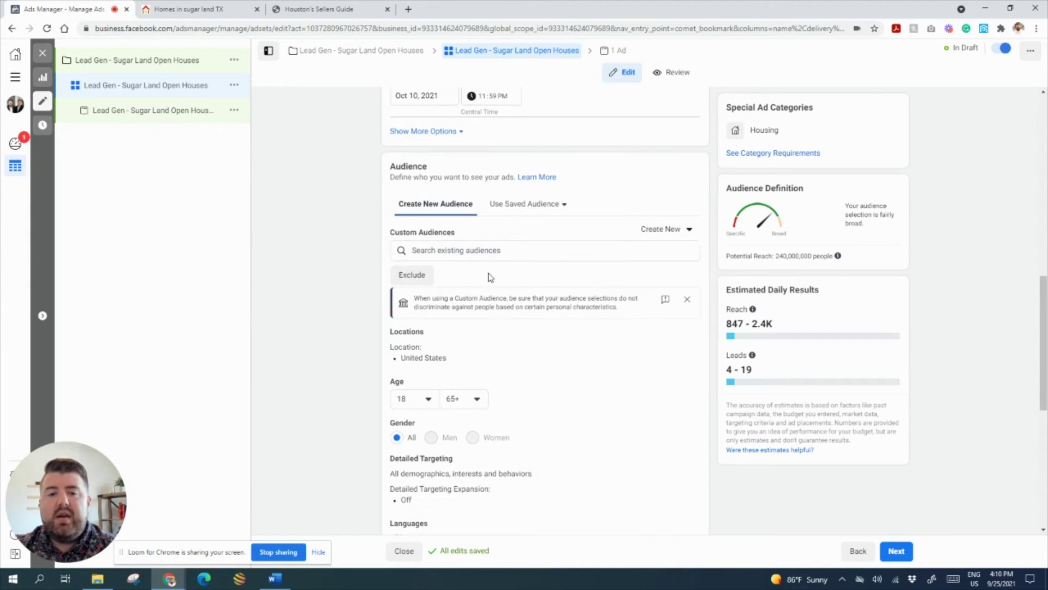
scroll(494, 283, "down", 2)
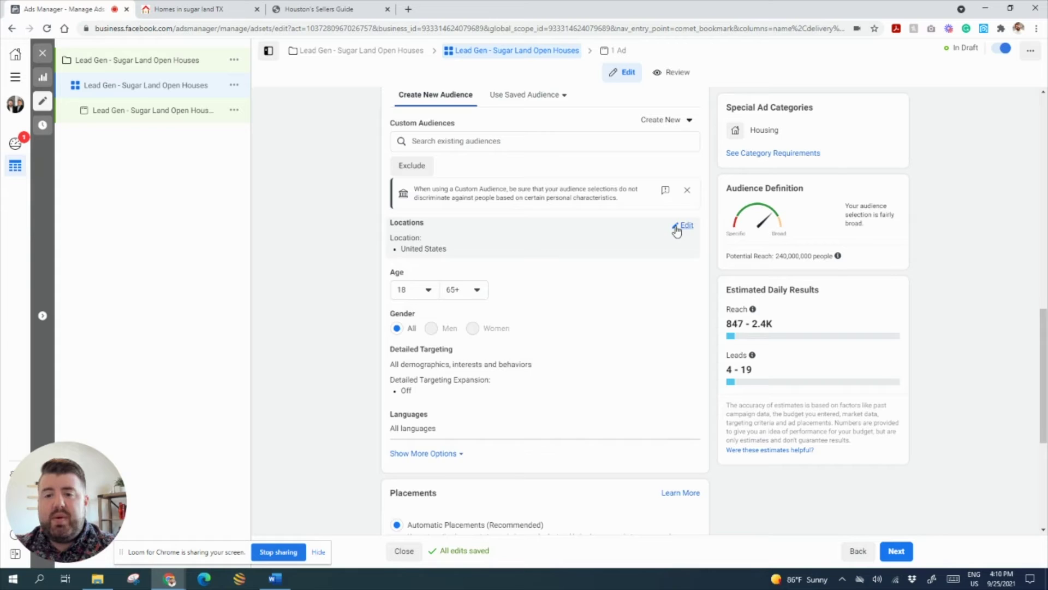
left_click(676, 232)
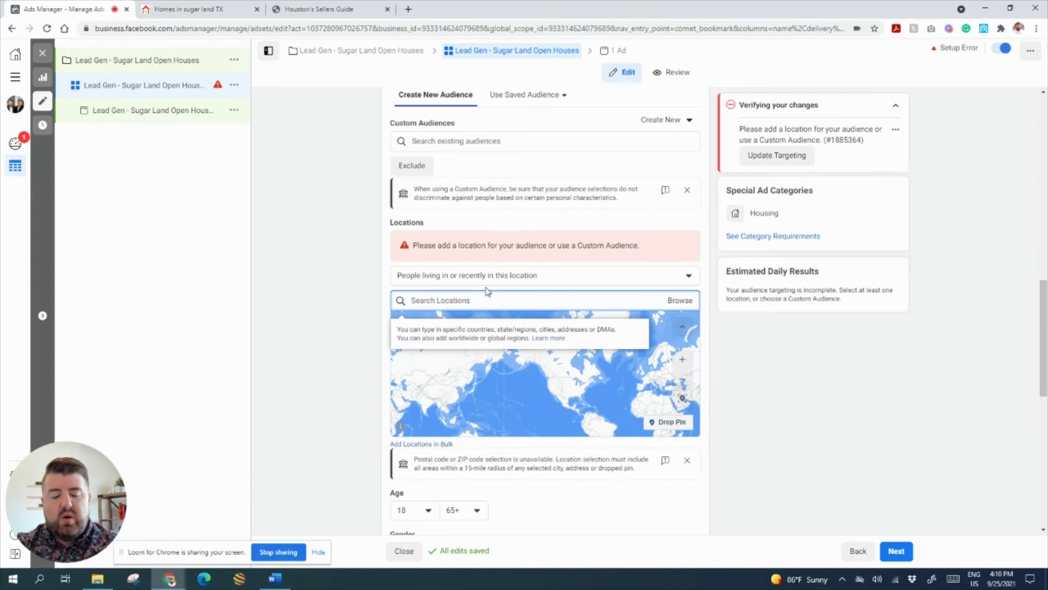
type("Suga")
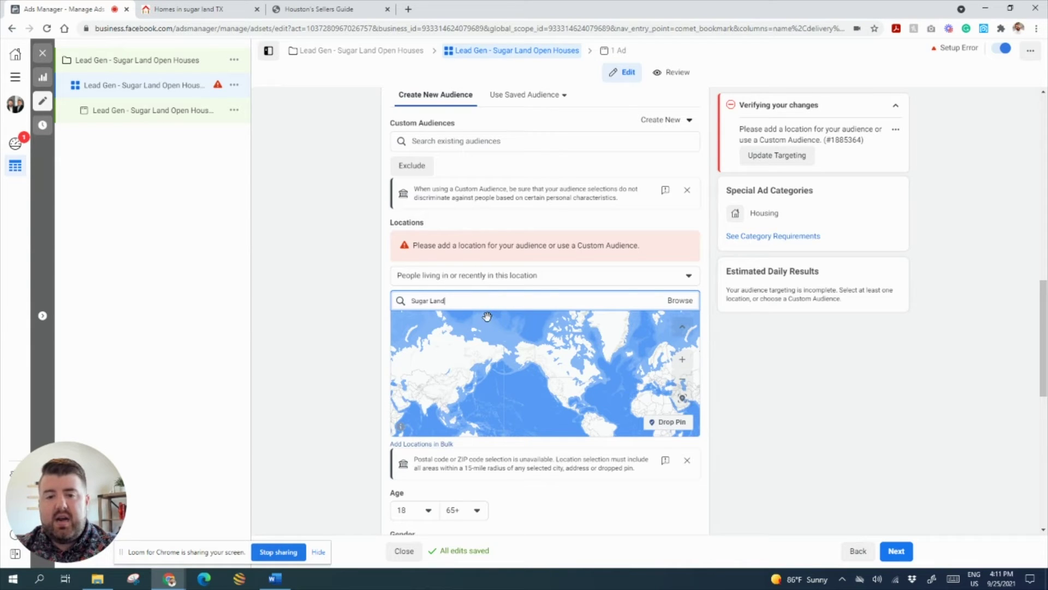
type("r Land")
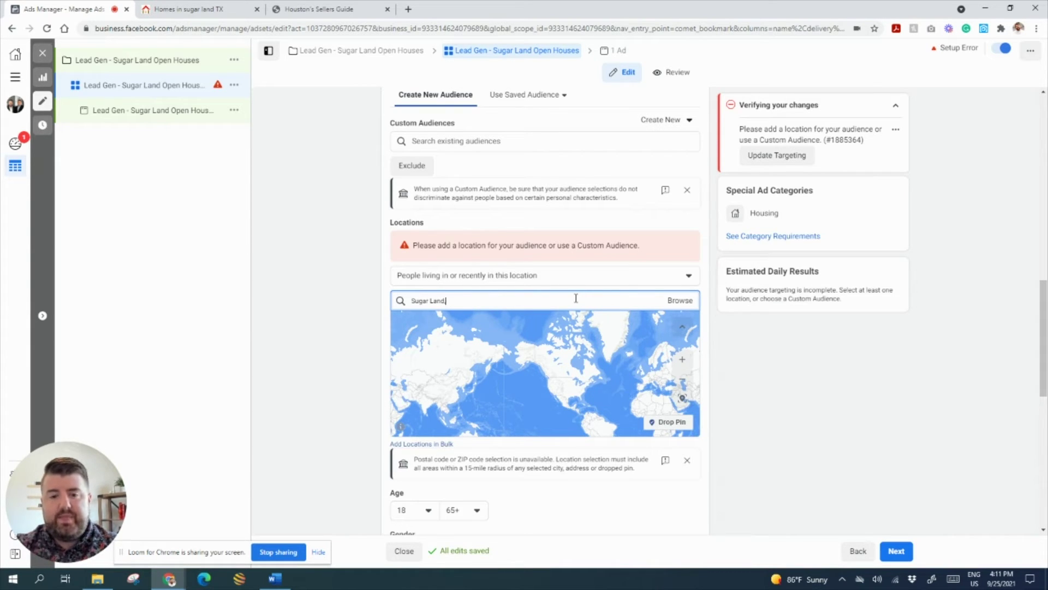
type(",")
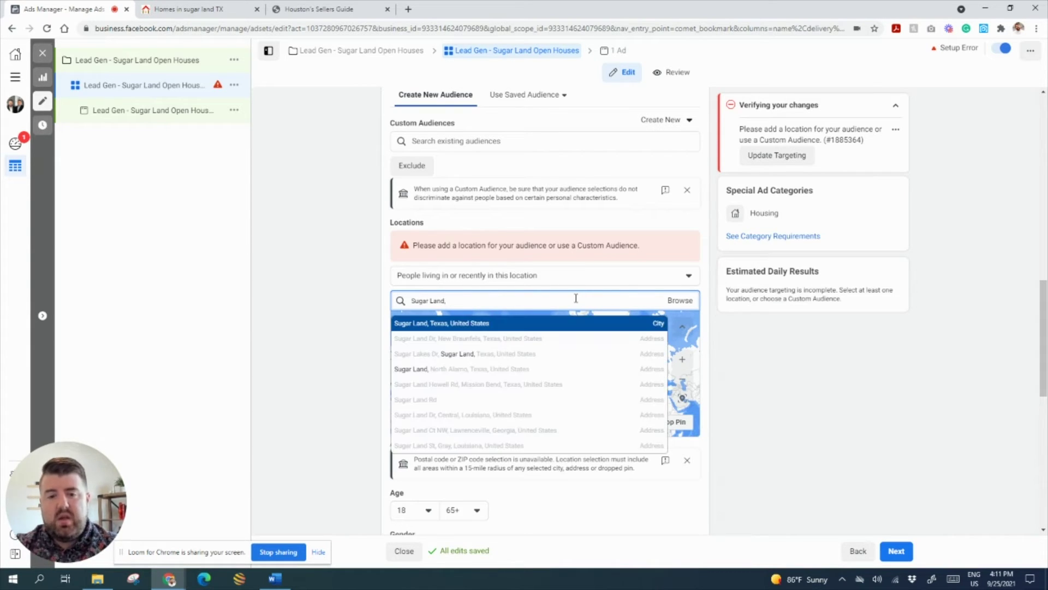
left_click(512, 325)
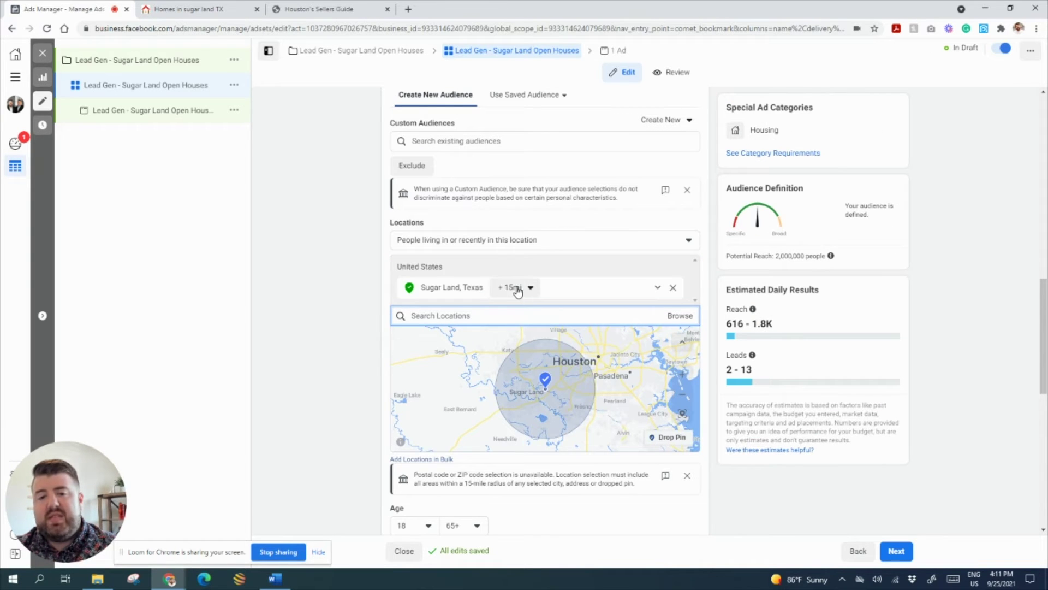
Try a 24-mile radius around Sugar Land, and return the radius to 15 miles.
left_click(532, 290)
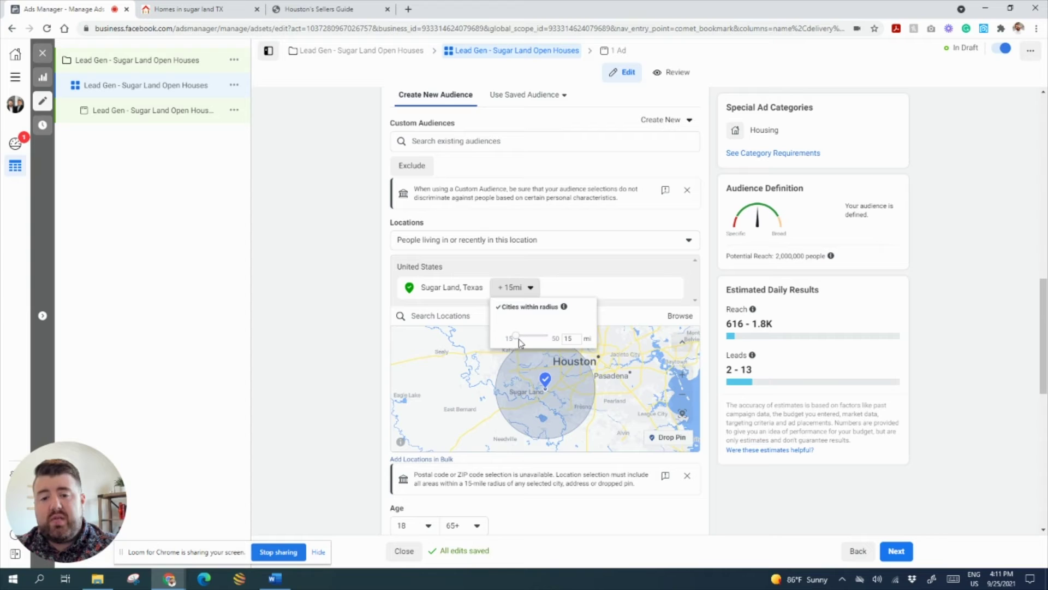
left_click_drag(517, 337, 530, 337)
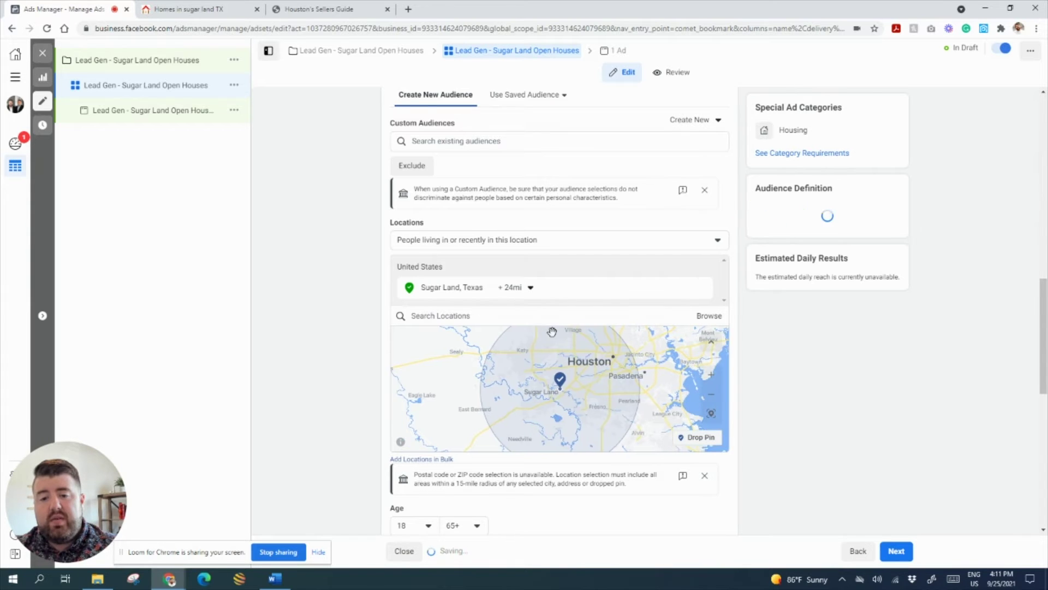
left_click(513, 287)
left_click_drag(528, 337, 508, 335)
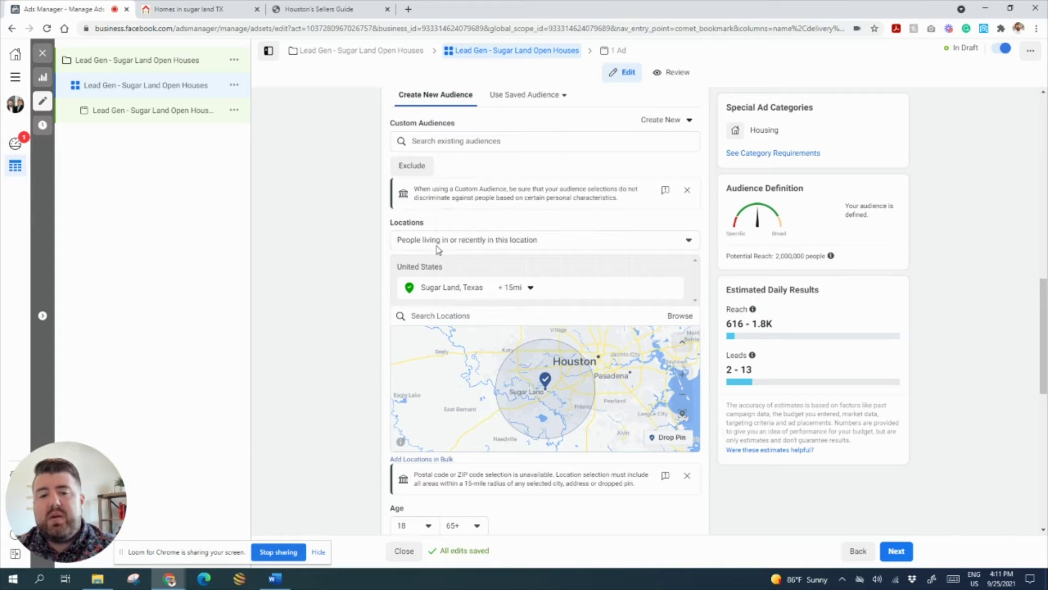
Restrict the location targeting to people living in this location.
left_click(498, 243)
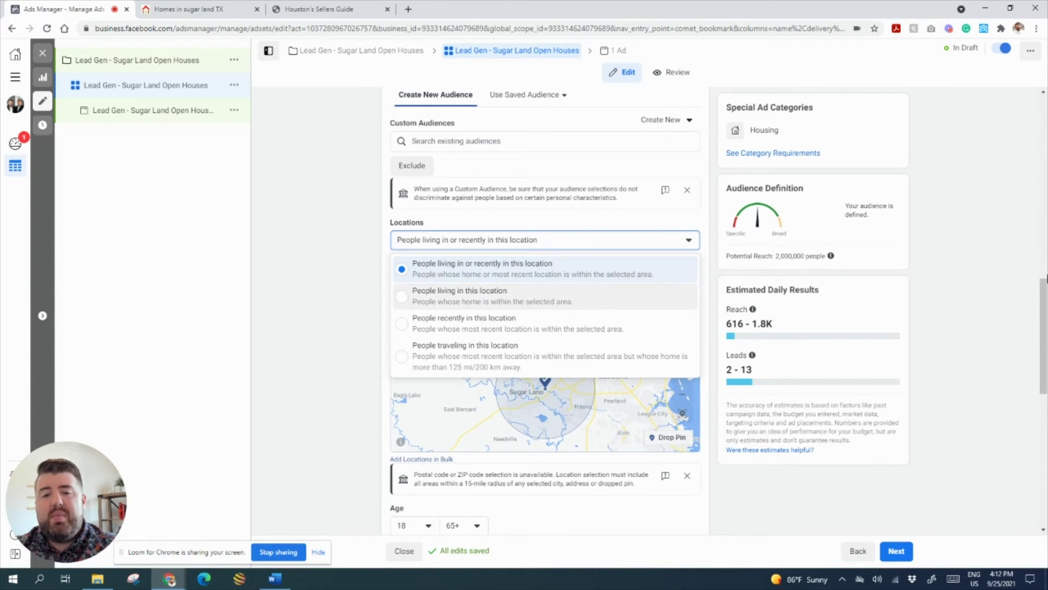
left_click(431, 295)
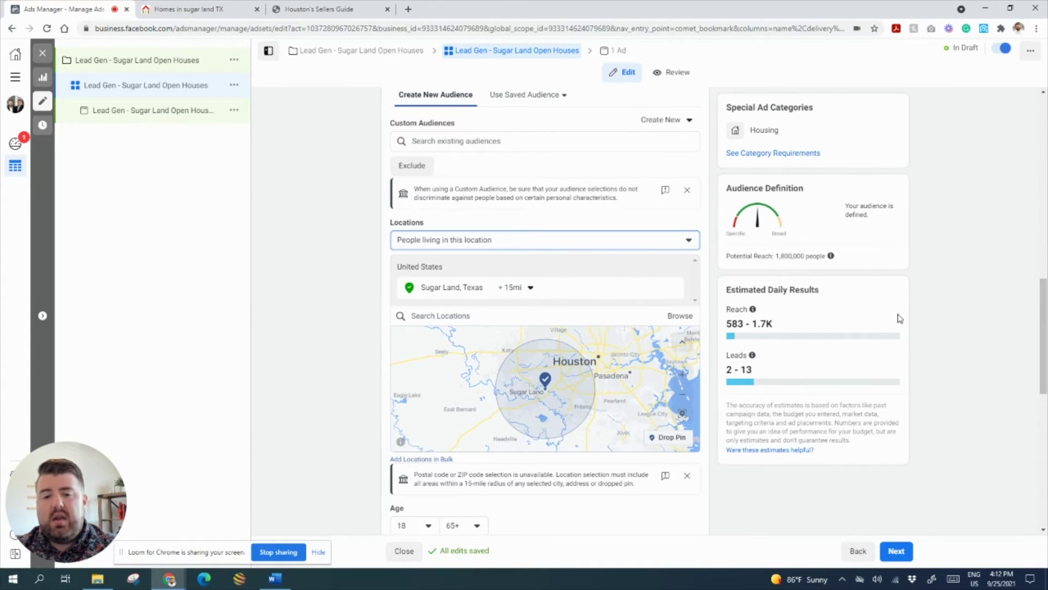
Proceed from the ad set to the ad settings and select jmrealtytx as the ad's Instagram account.
scroll(673, 354, "down", 3)
scroll(655, 360, "down", 2)
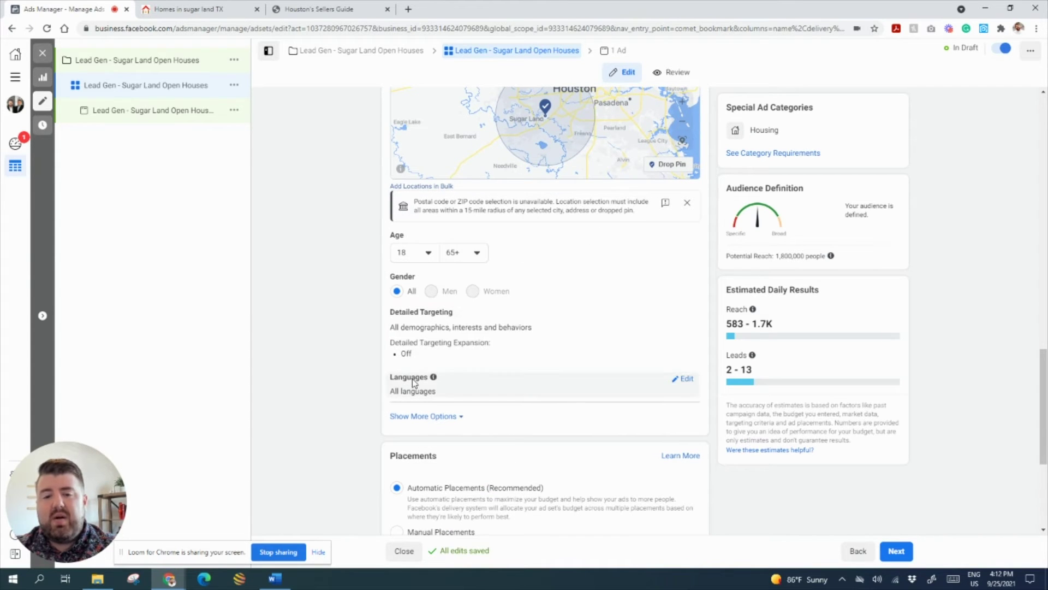
scroll(578, 267, "down", 4)
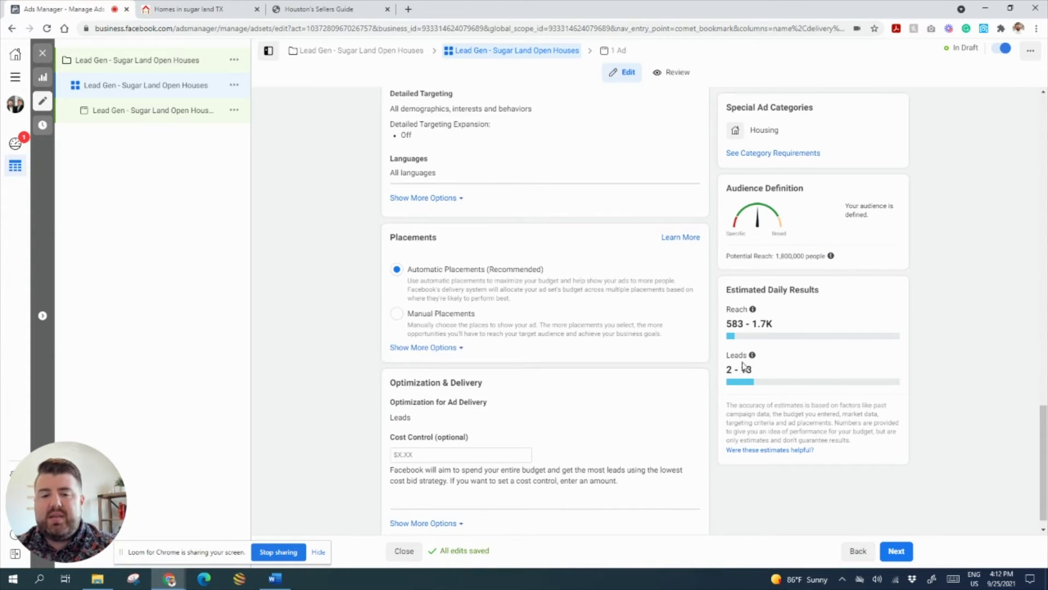
scroll(676, 366, "down", 1)
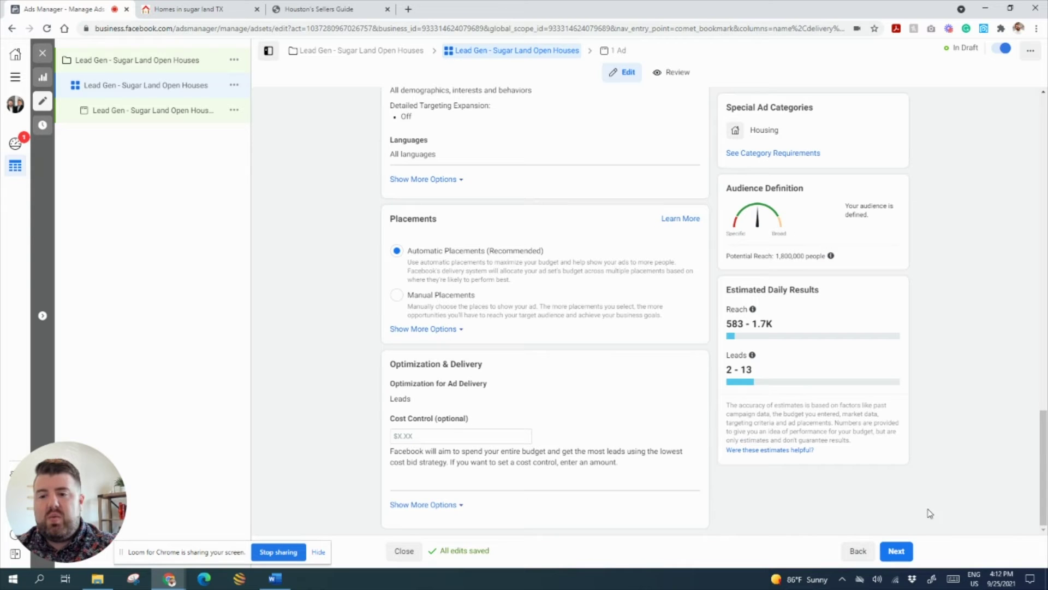
left_click(896, 551)
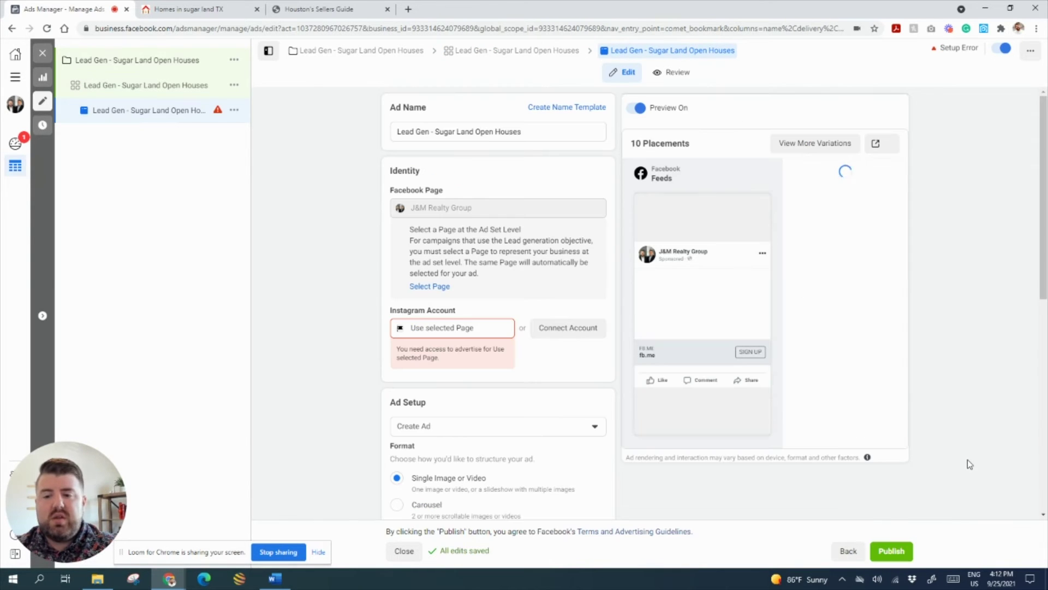
left_click(423, 330)
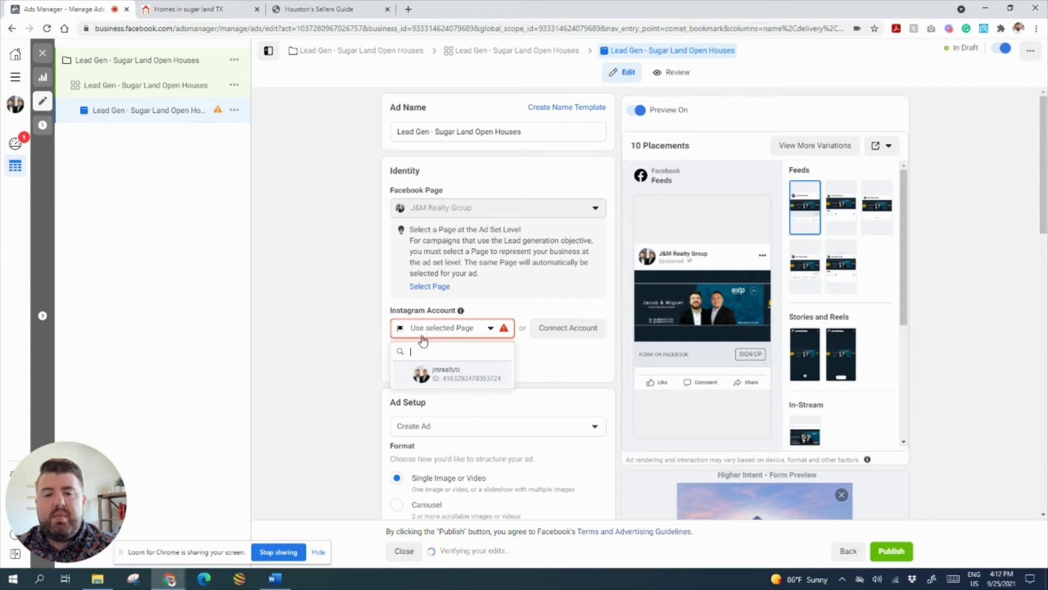
left_click(429, 375)
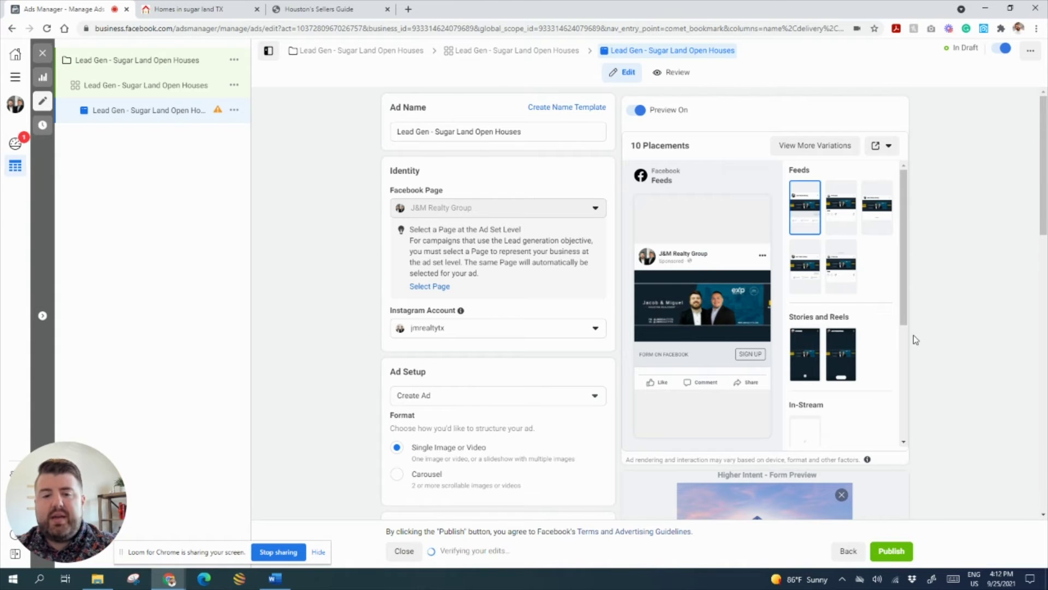
Replace the ad's media with the 1200 × 800 house exterior image from the account images, without adding any optimizations.
scroll(915, 340, "down", 4)
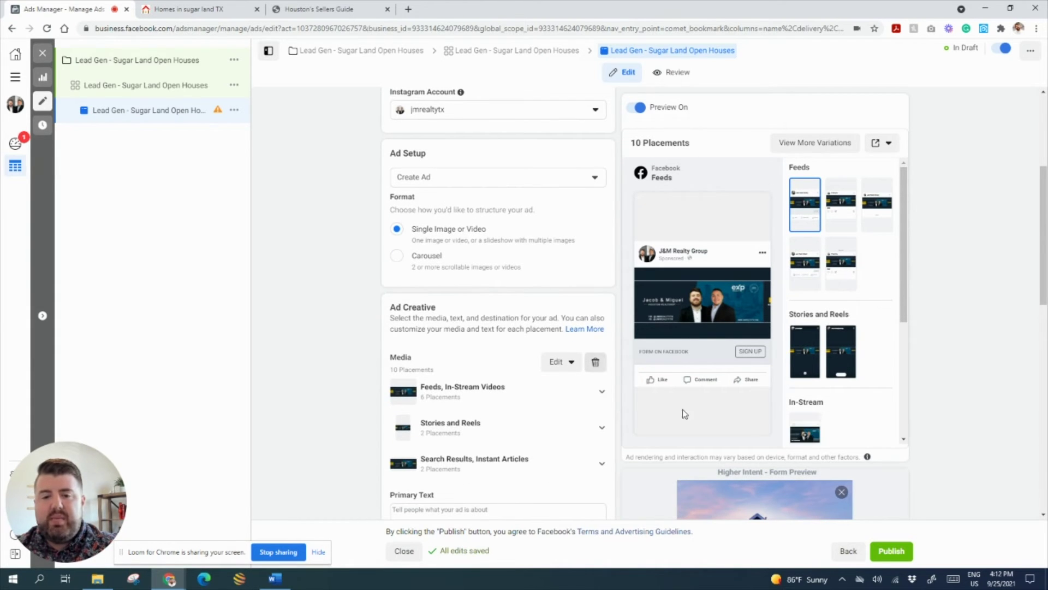
left_click(595, 362)
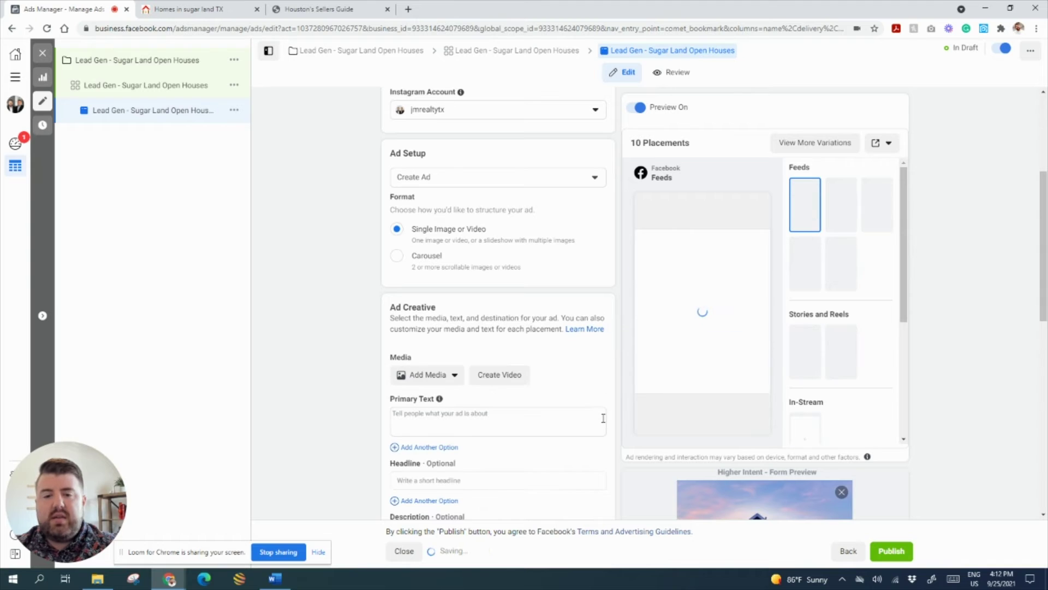
left_click(434, 376)
left_click(439, 399)
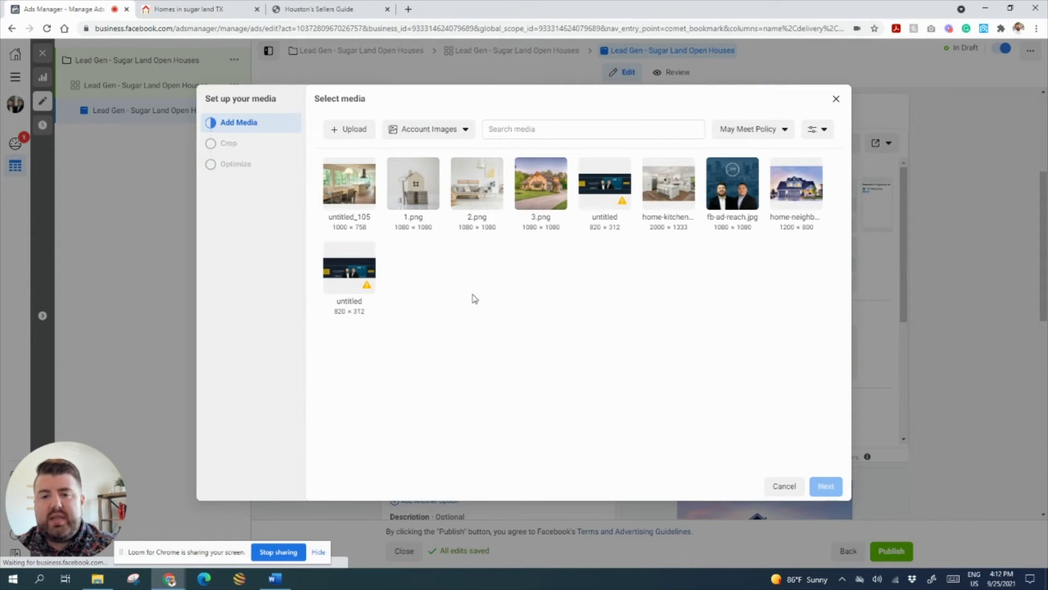
left_click(784, 182)
left_click(825, 486)
left_click(825, 486)
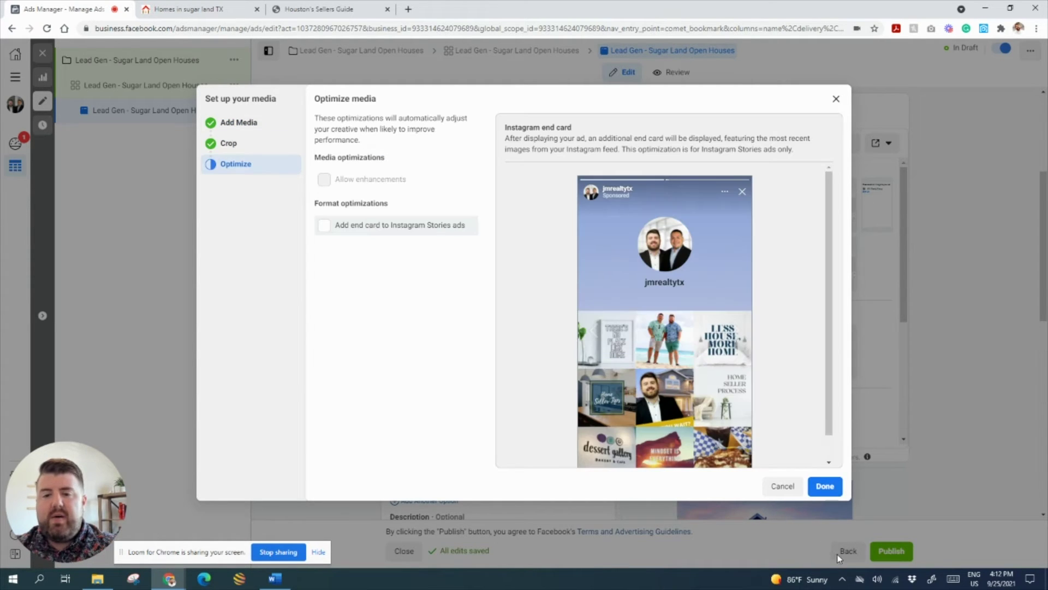
left_click(825, 486)
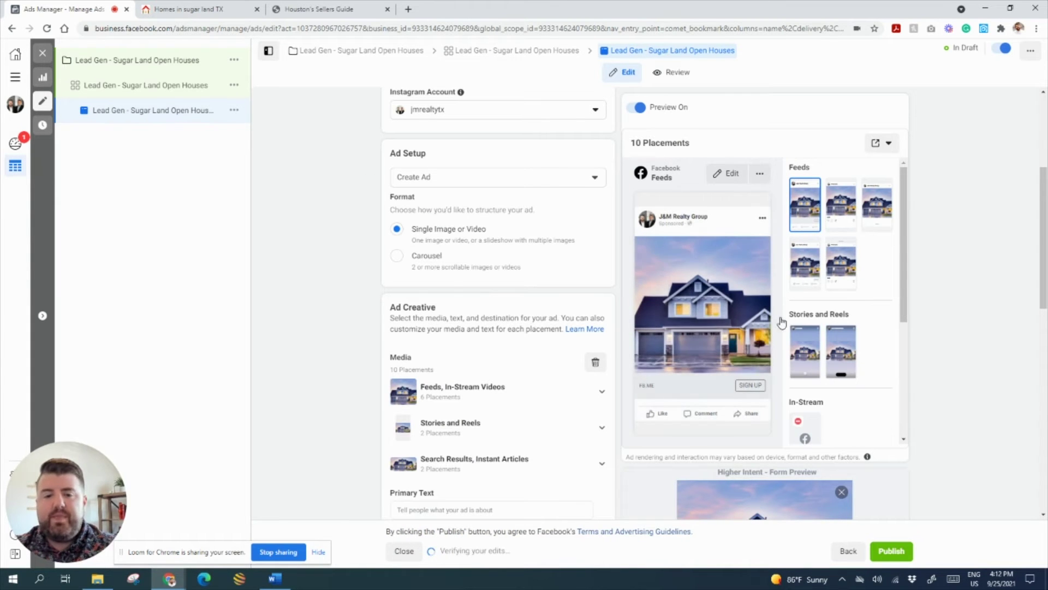
scroll(337, 234, "down", 3)
scroll(339, 234, "down", 3)
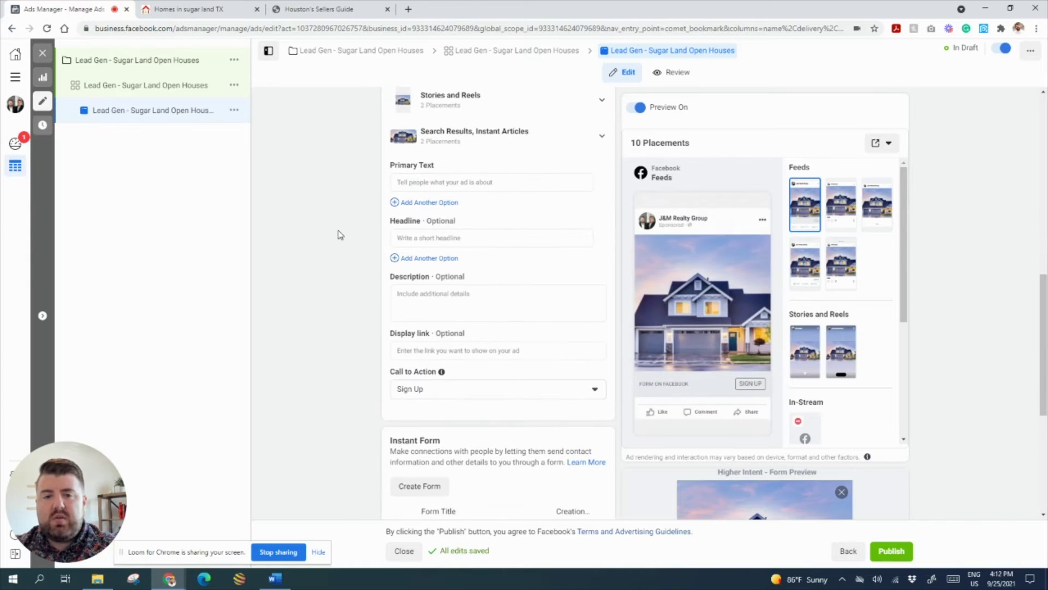
Copy the Open Houses ad text, from "!!ATTENTION #City Home Buyers!!" through "Click below", from the Word document into the ad's primary text.
left_click(441, 182)
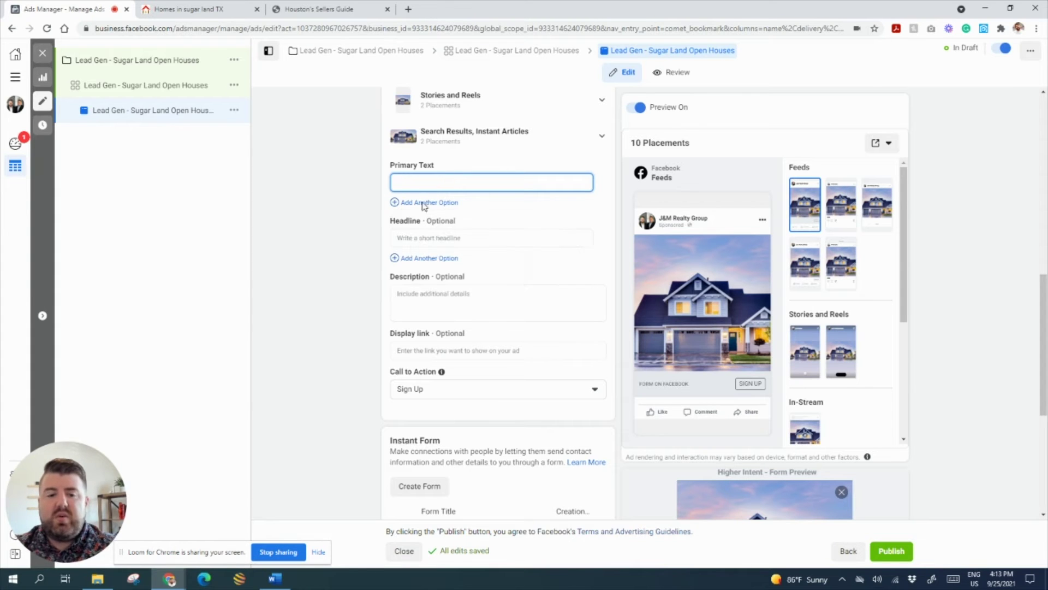
left_click(275, 578)
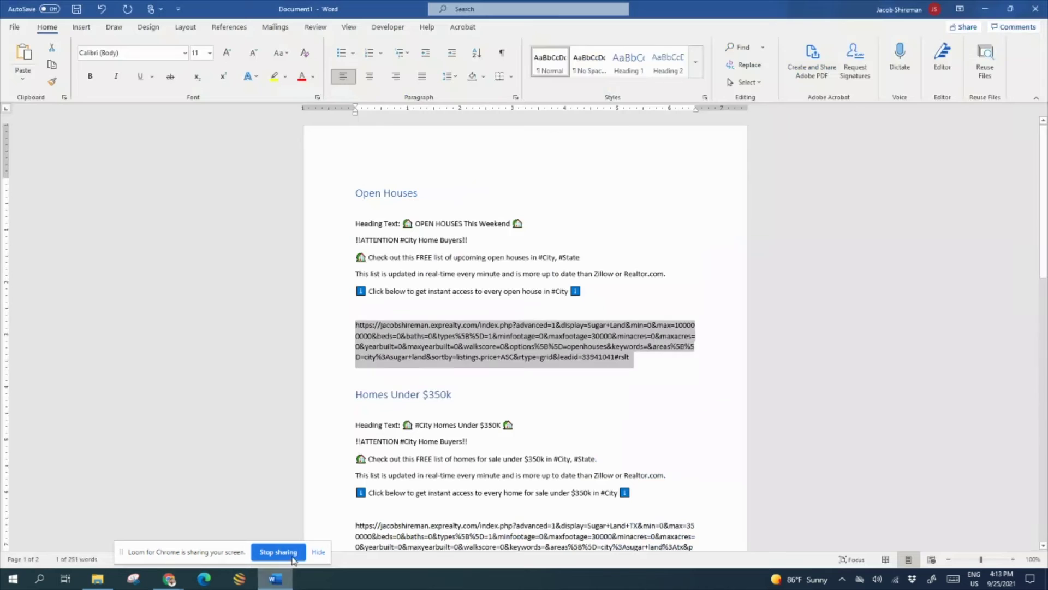
left_click(447, 305)
left_click_drag(572, 288, 355, 240)
left_click(170, 579)
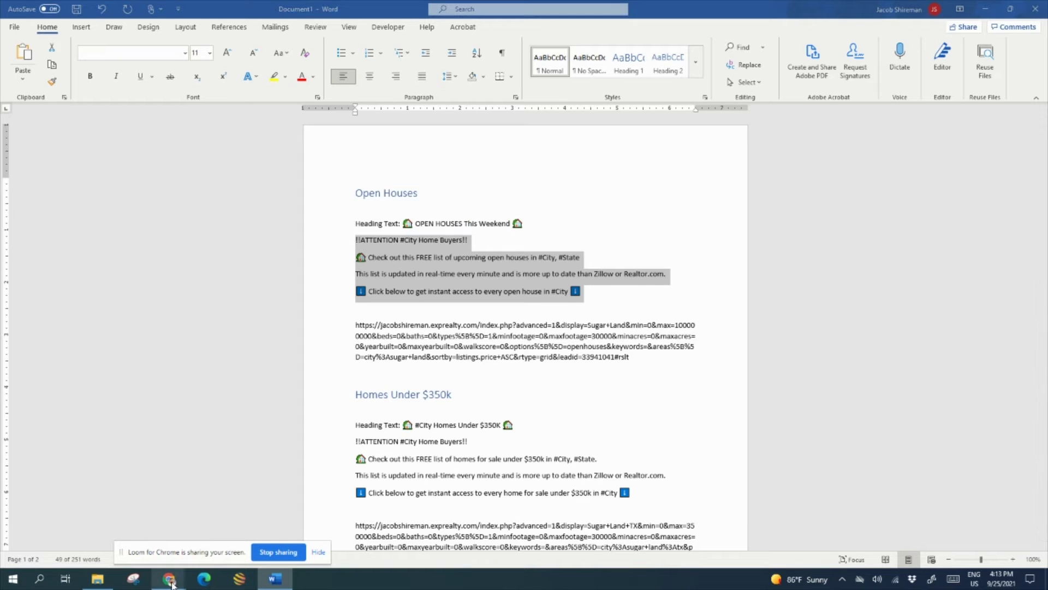
left_click(125, 536)
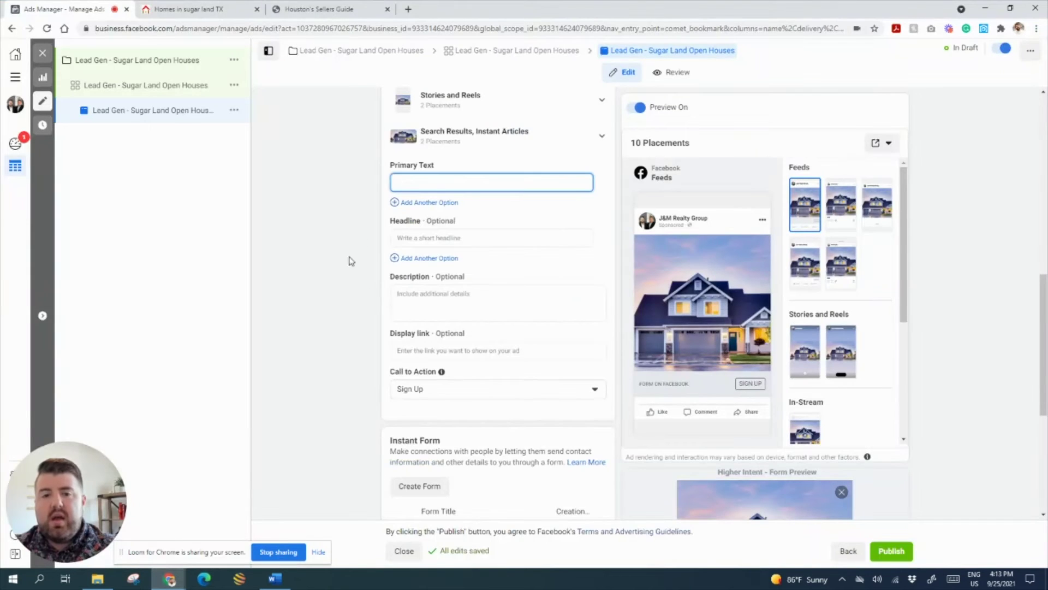
type("!!ATTENTION #City Home Buyers!! 🏡 Check out this FREE list of upcoming open houses in #City, #State This list is updated in real-time every minute and is more up to date than Zillow or Realtor.com. ⬇ Click below to get instant access to every open house in #City ⬇")
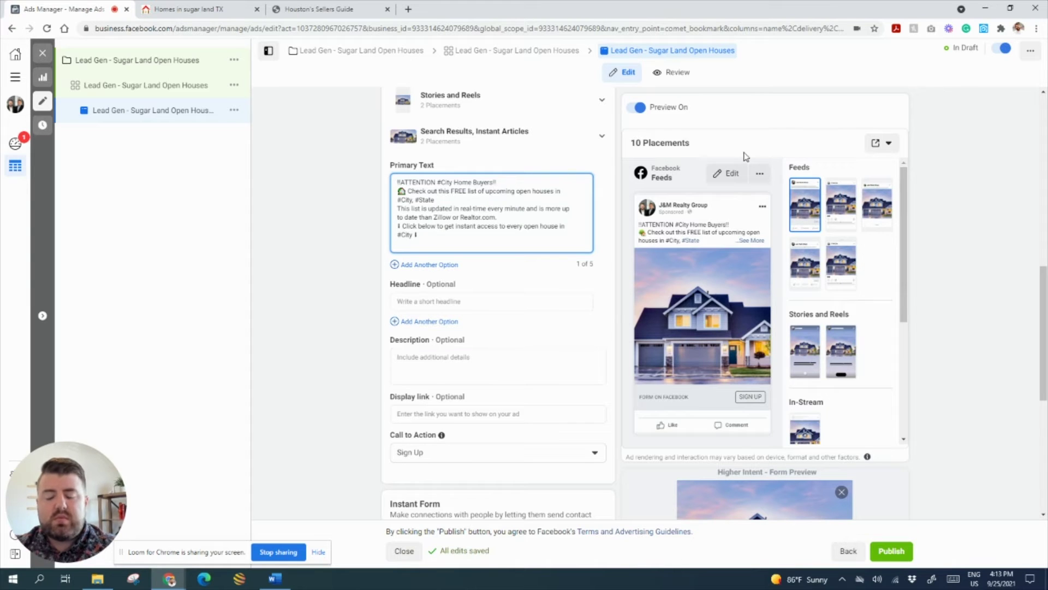
Separate the paragraphs of the primary text with blank lines.
key("Return")
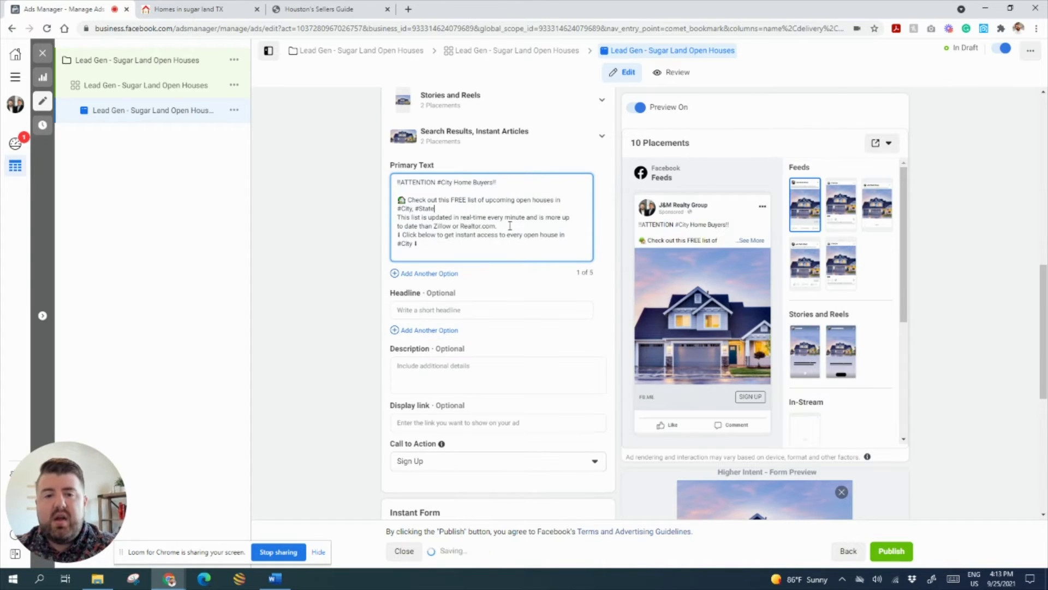
key("Return")
left_click(500, 234)
key("Return")
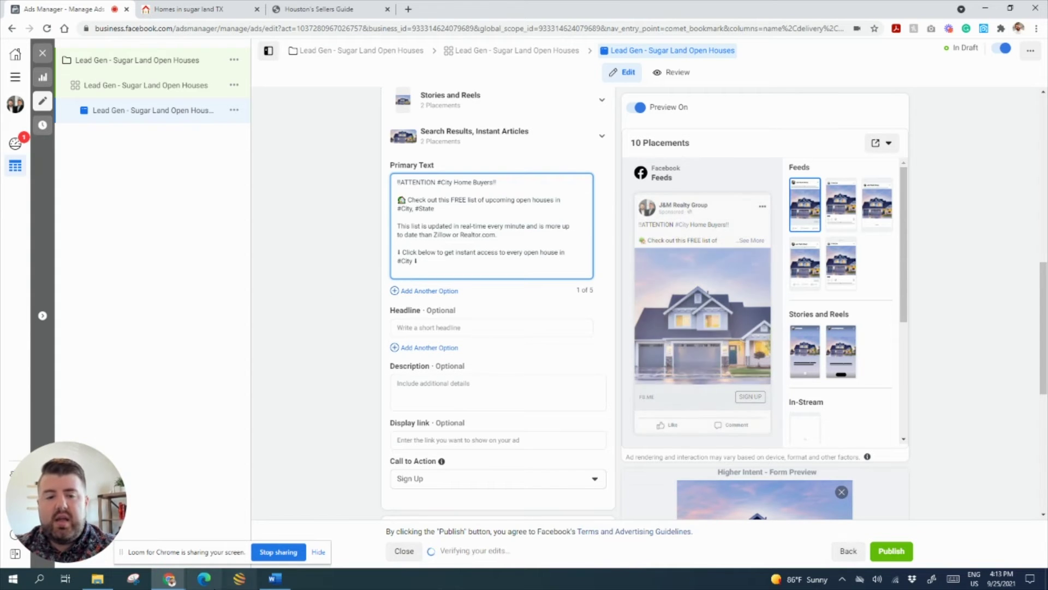
Copy the heading "OPEN HOUSES This Weekend" with its house emojis from the Word document into the ad's headline.
left_click(274, 578)
left_click_drag(523, 226, 402, 227)
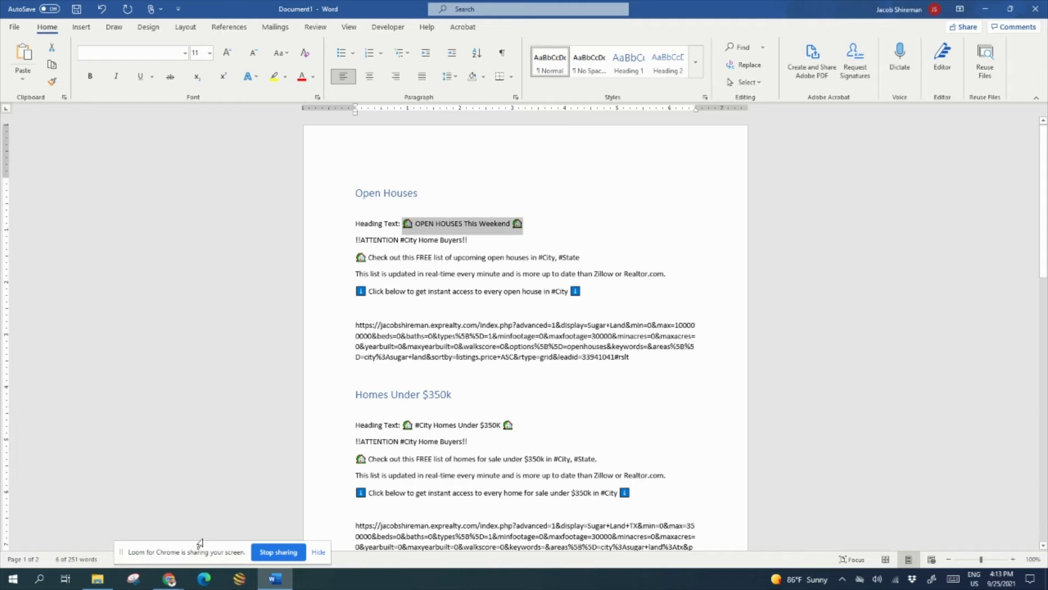
mouse_move(171, 583)
left_click(109, 546)
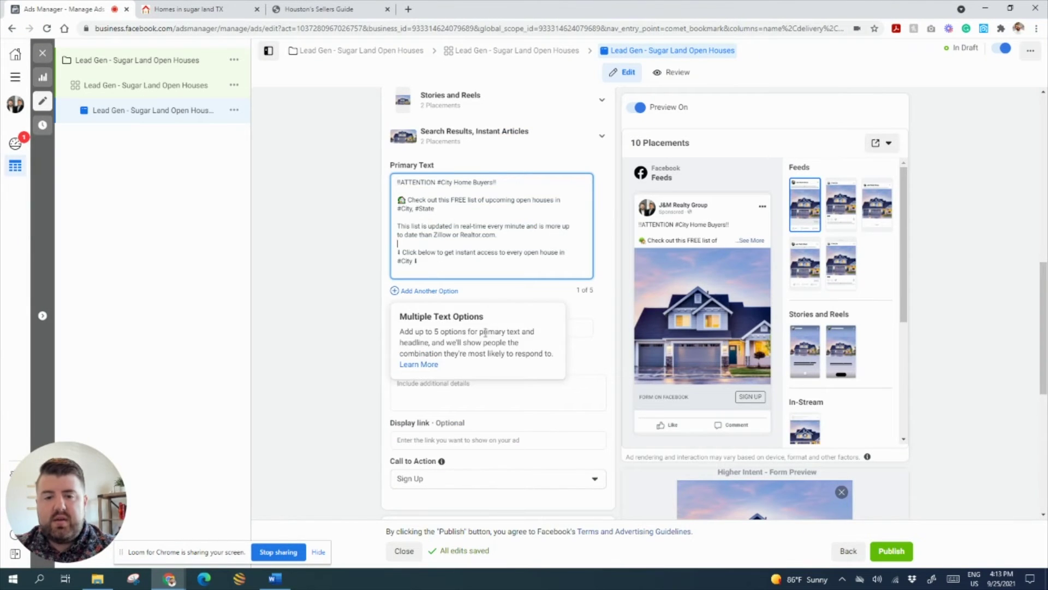
left_click(583, 326)
type("🏠 OPEN HOUSES This Weekend 🏠")
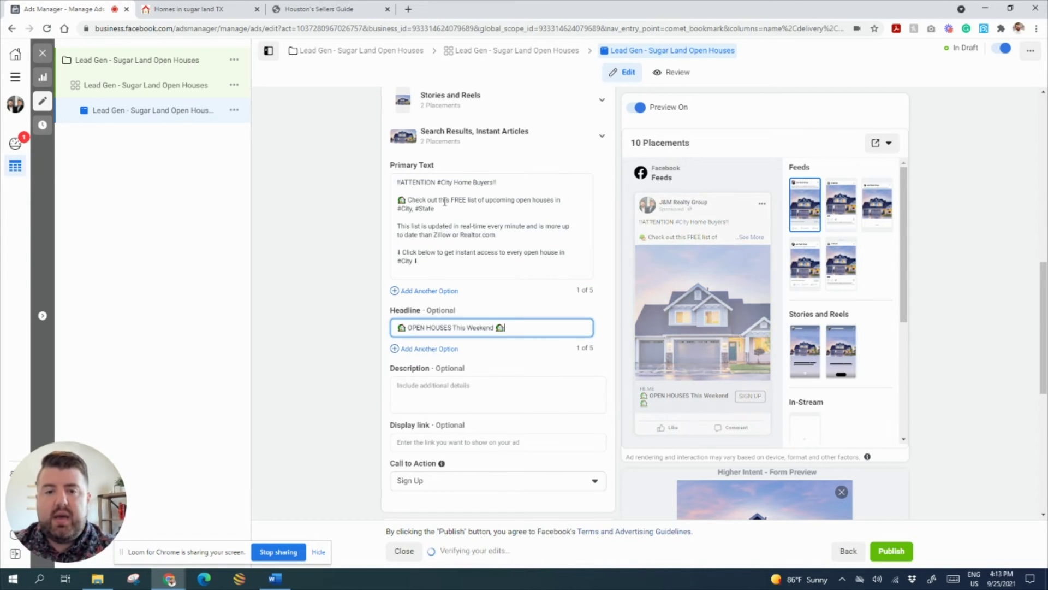
Replace the primary text's #City placeholders with Sugar Land, and "#City, #State" in the open houses line with "Sugar Land, Texas.".
left_click(453, 182)
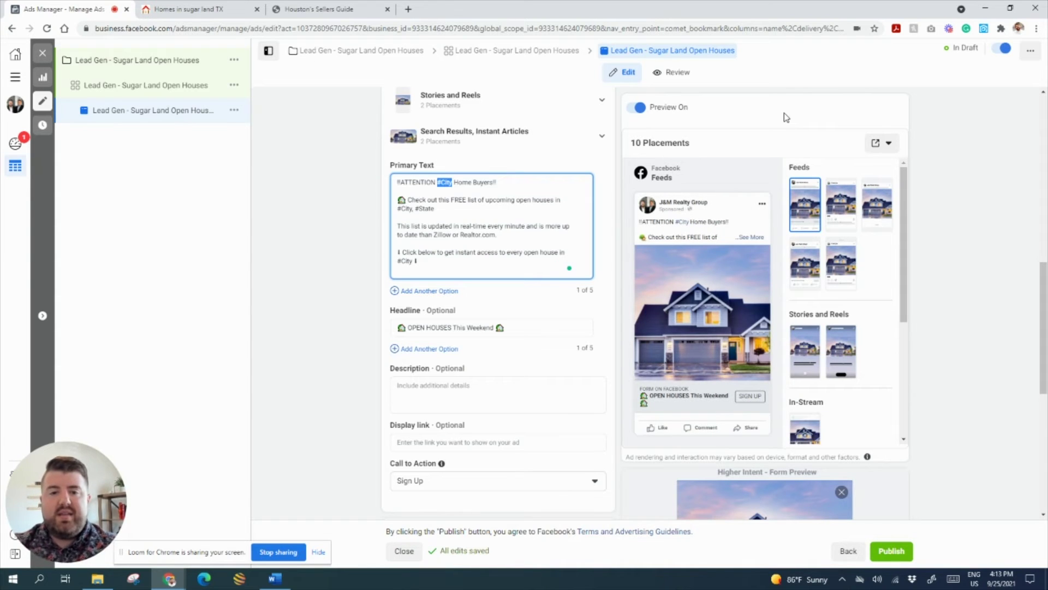
type("Sugar Land")
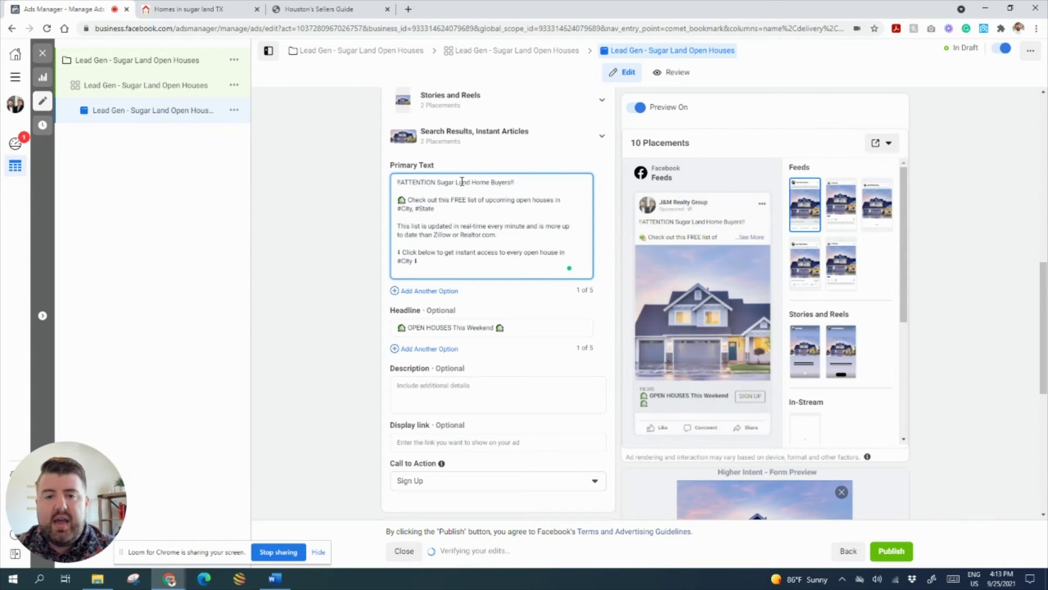
left_click_drag(434, 208, 393, 216)
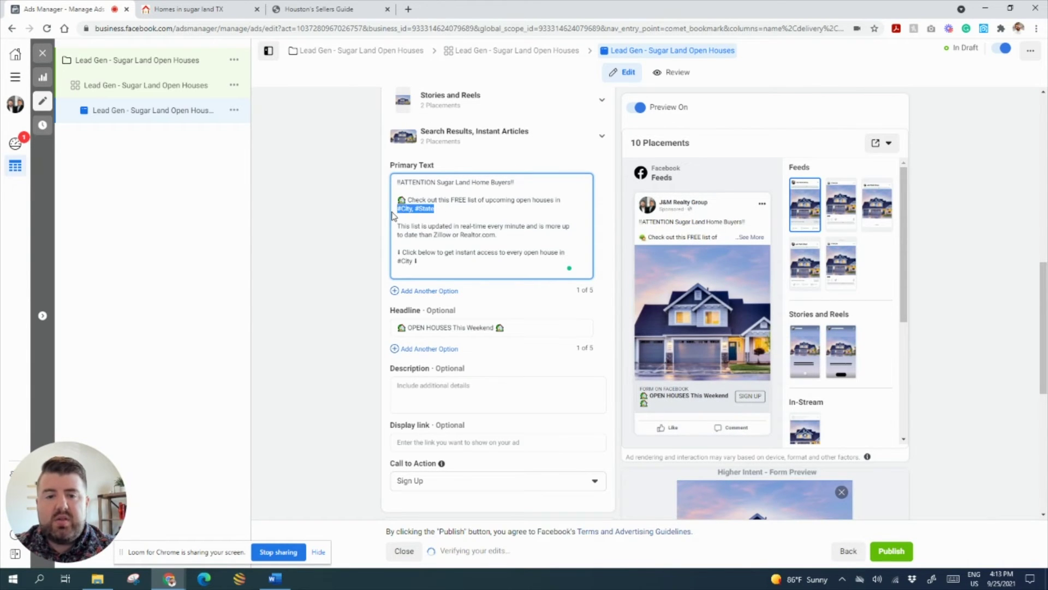
type("Sugar Land")
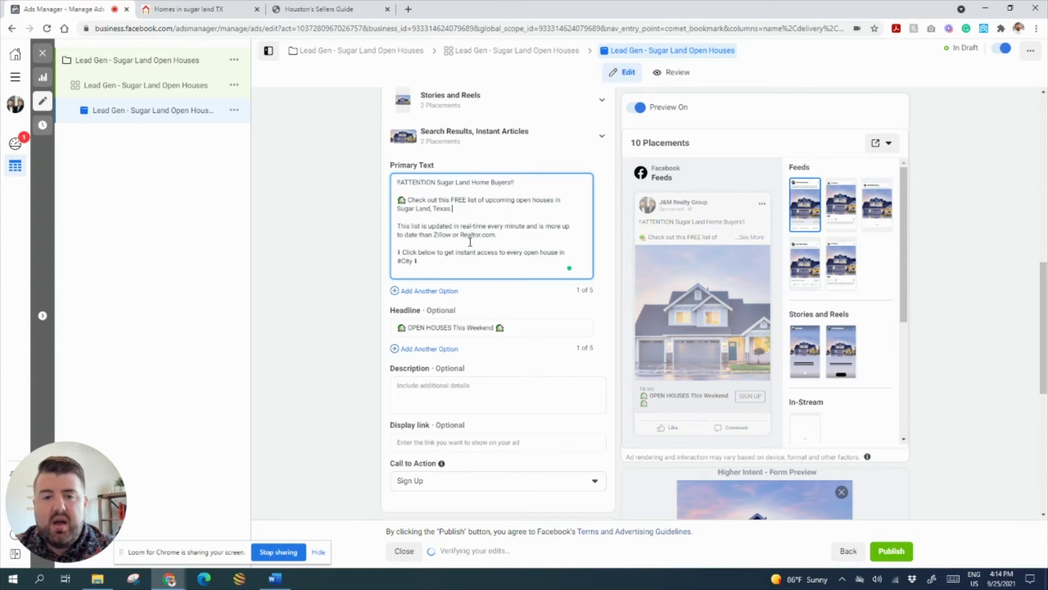
left_click(413, 261)
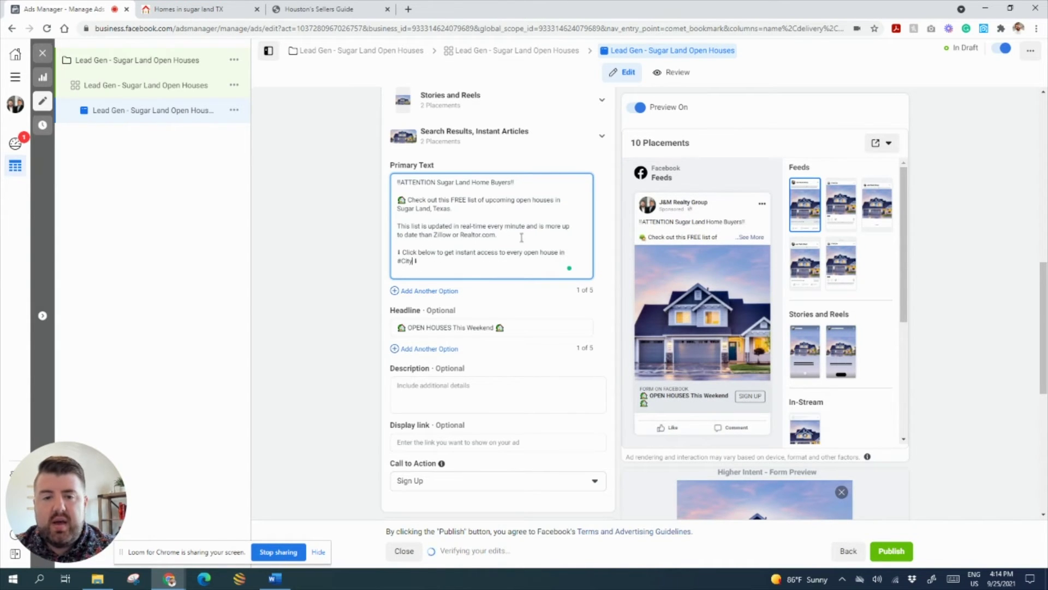
key("BackSpace")
key("BackSpace")
key("BackSpace")
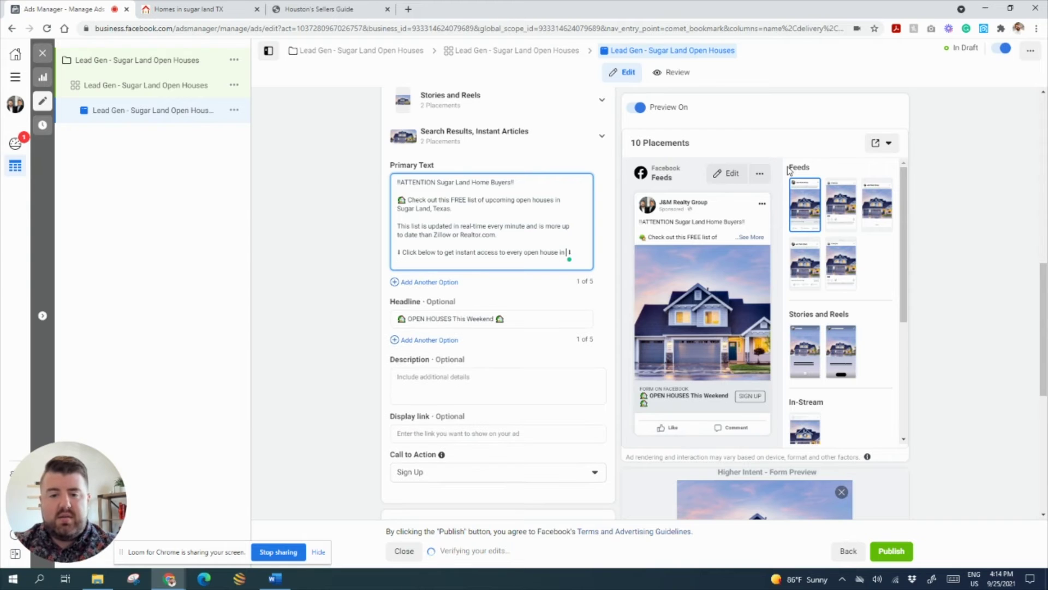
key("BackSpace")
type("Sugar Land")
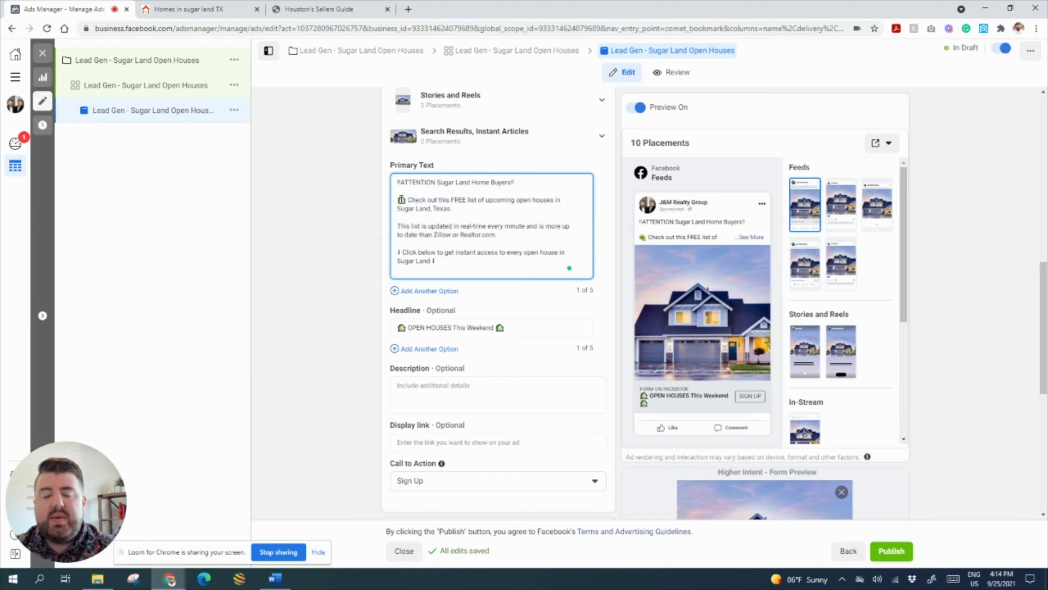
Replace the exclamation marks at both ends of the primary text's ATTENTION line with red double exclamation mark emojis.
left_click(526, 183)
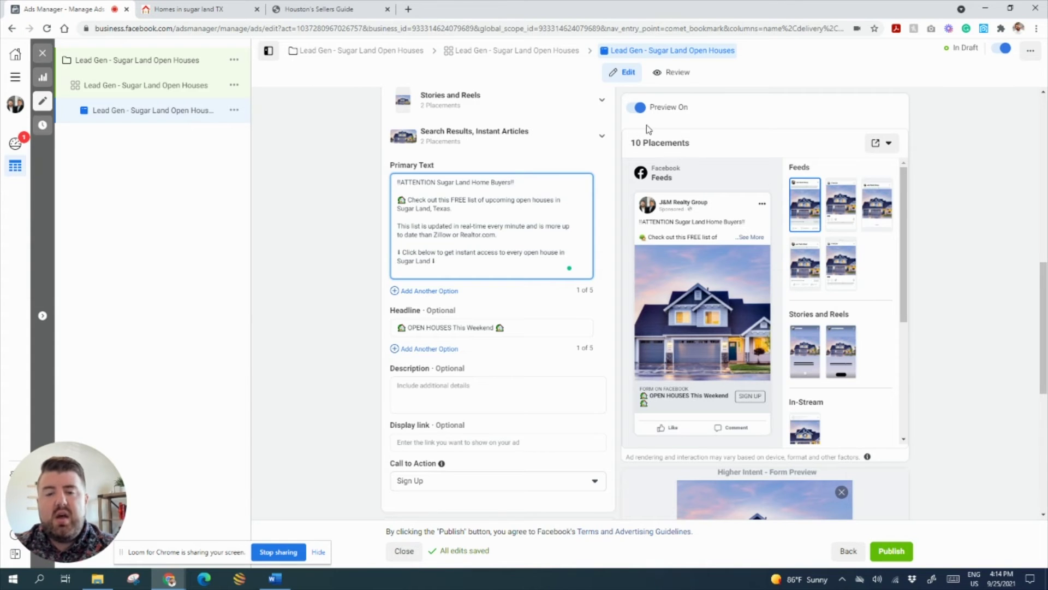
right_click(522, 185)
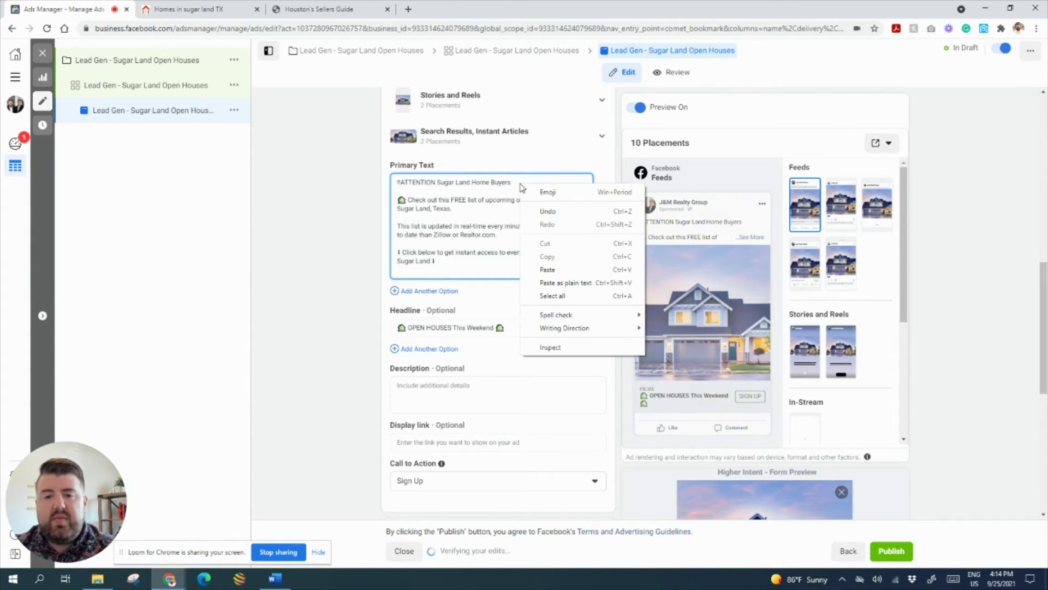
left_click(543, 193)
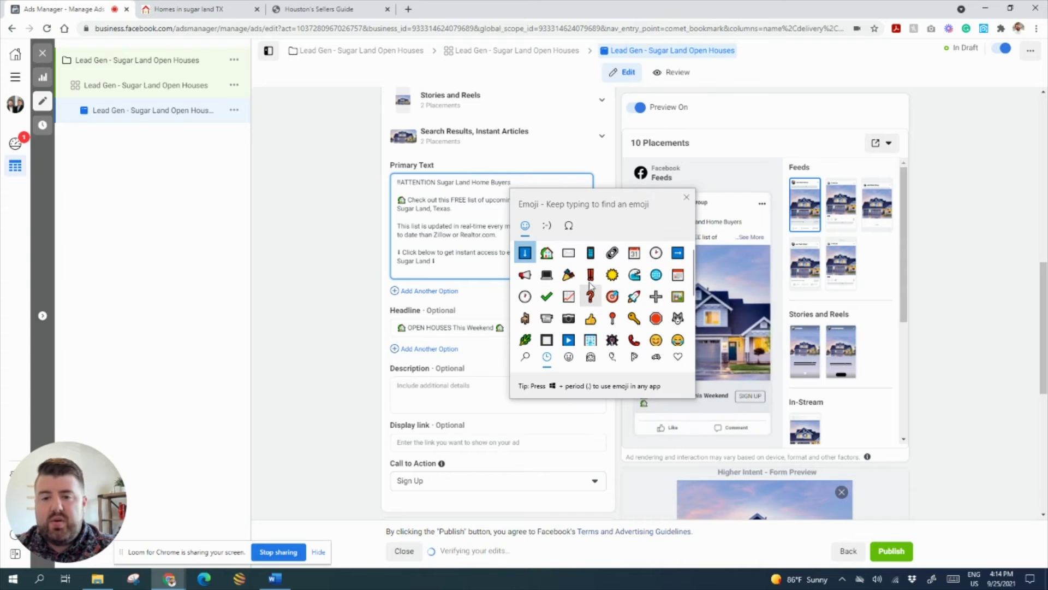
left_click(402, 180)
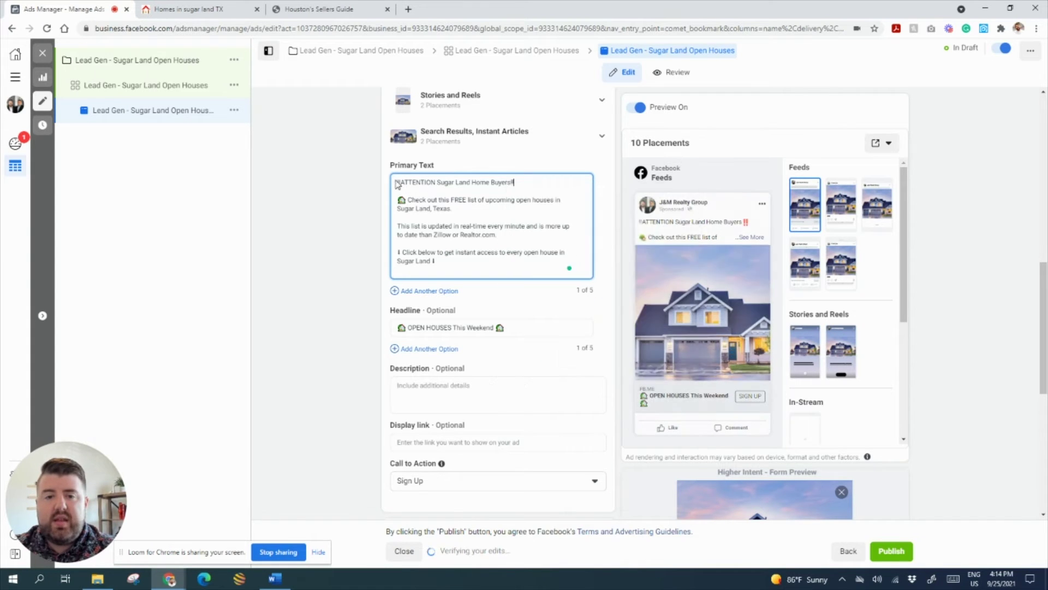
key("BackSpace")
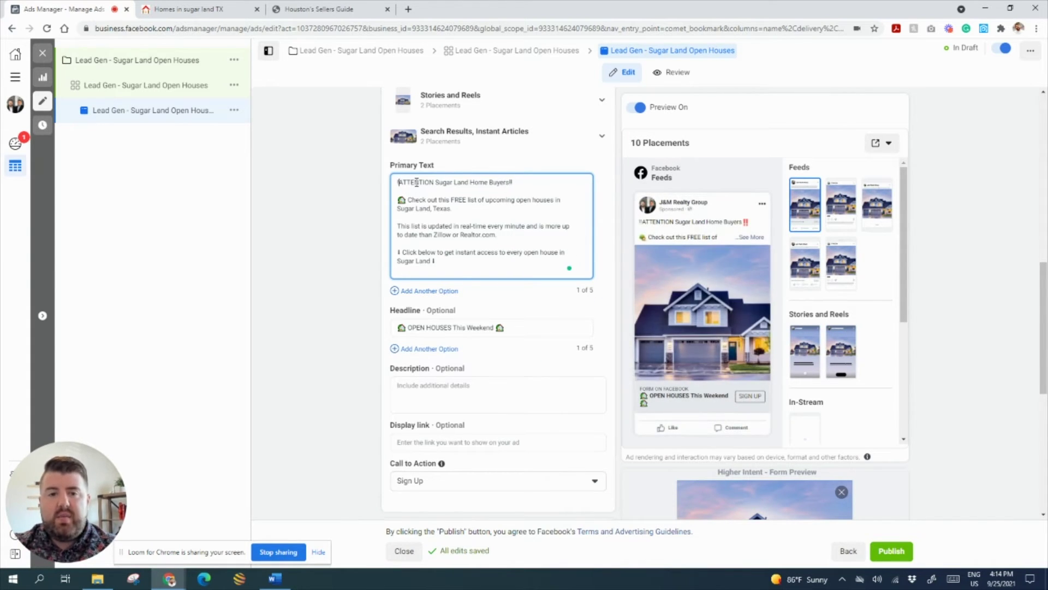
right_click(396, 182)
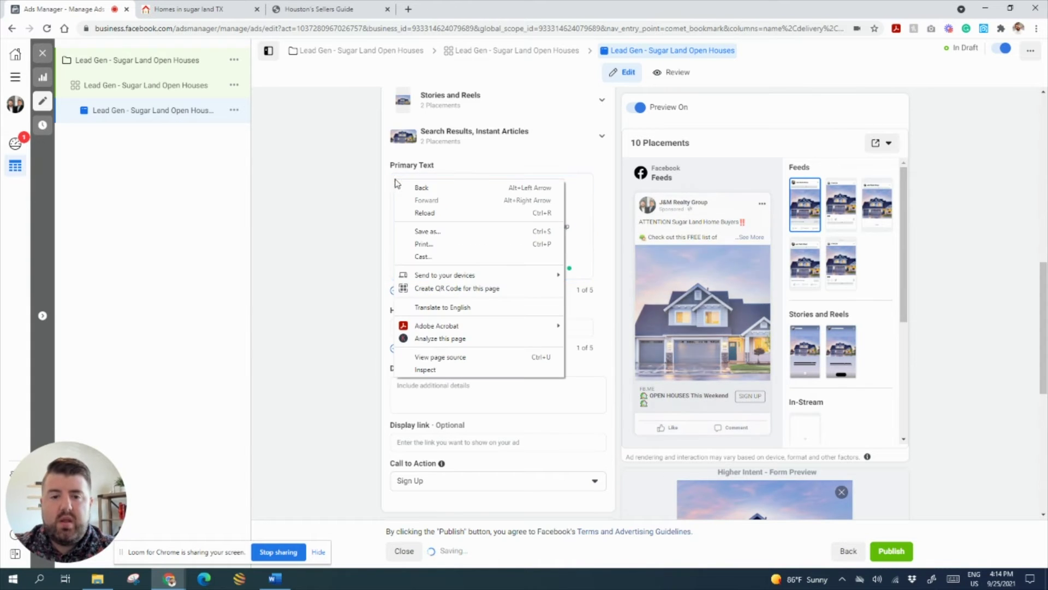
left_click(573, 206)
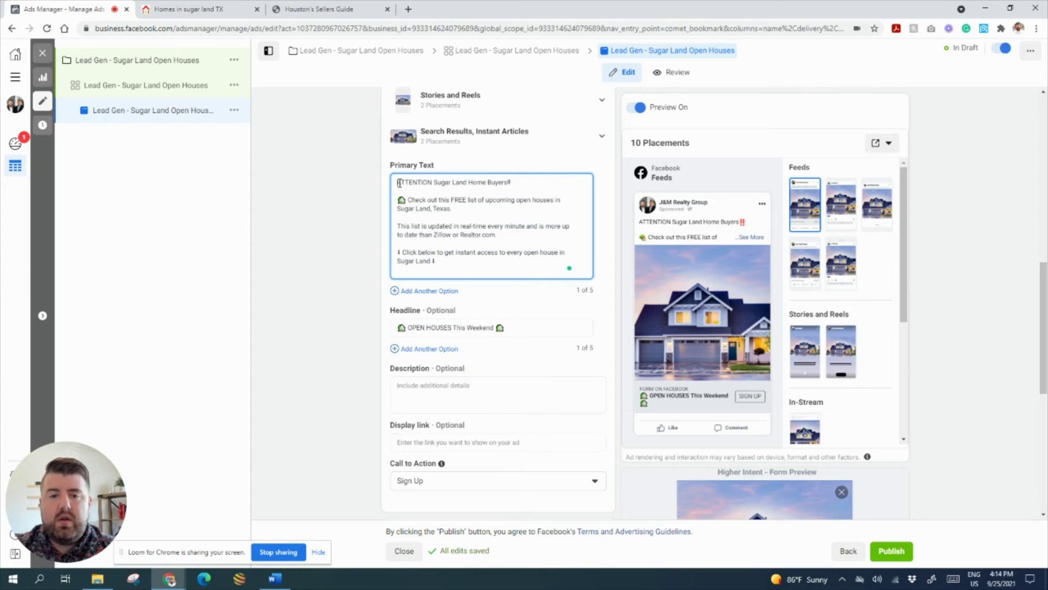
right_click(399, 182)
left_click(421, 192)
left_click(414, 254)
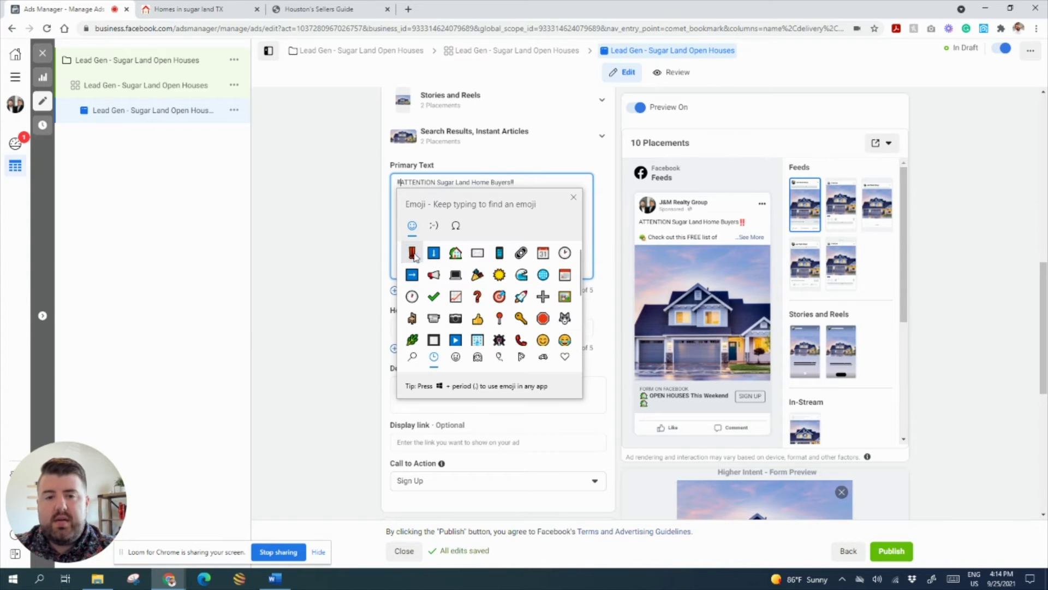
left_click(566, 179)
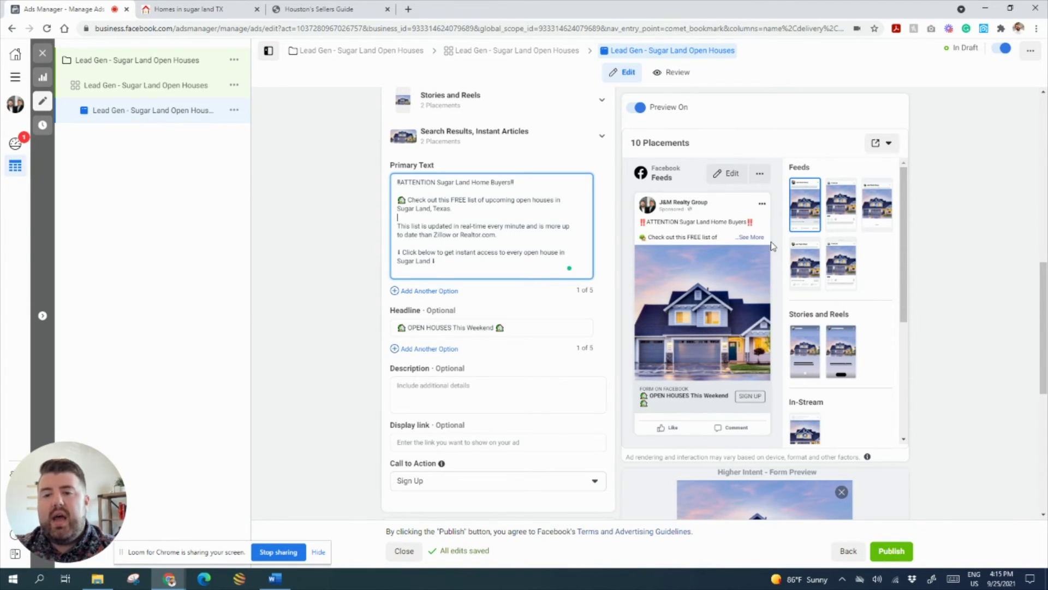
Remove the blank line between the ATTENTION line and the open houses line in the primary text.
left_click(511, 180)
key("Delete")
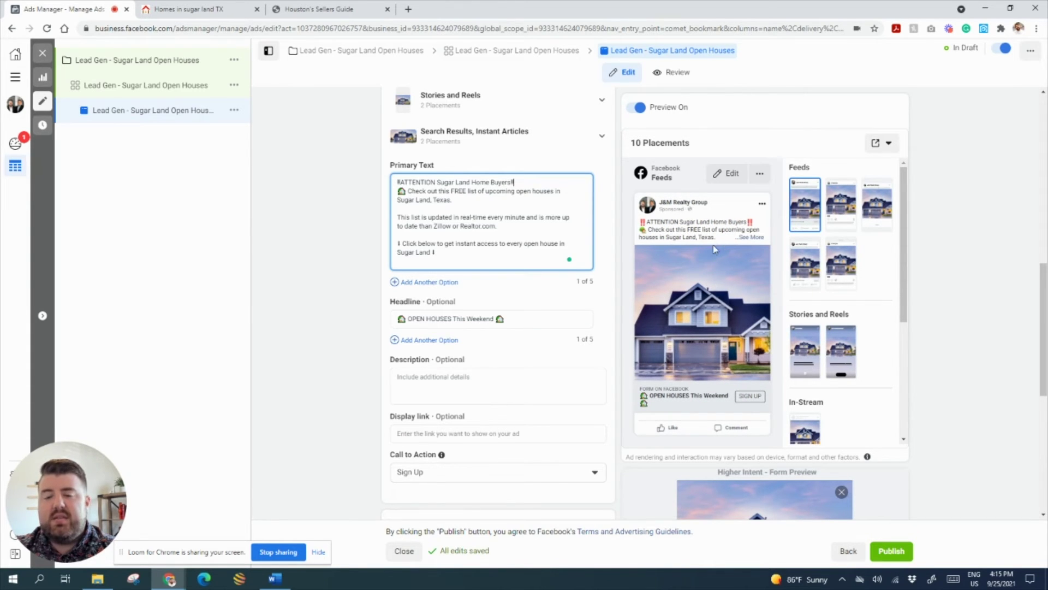
left_click(515, 228)
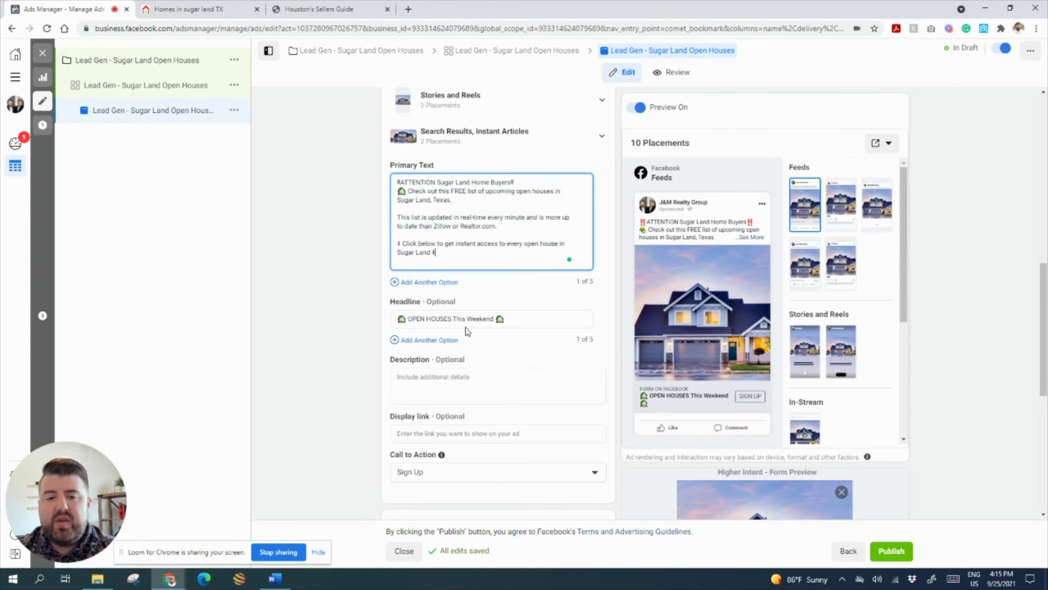
Set the ad's call to action to Learn More.
scroll(470, 325, "down", 1)
scroll(470, 369, "down", 2)
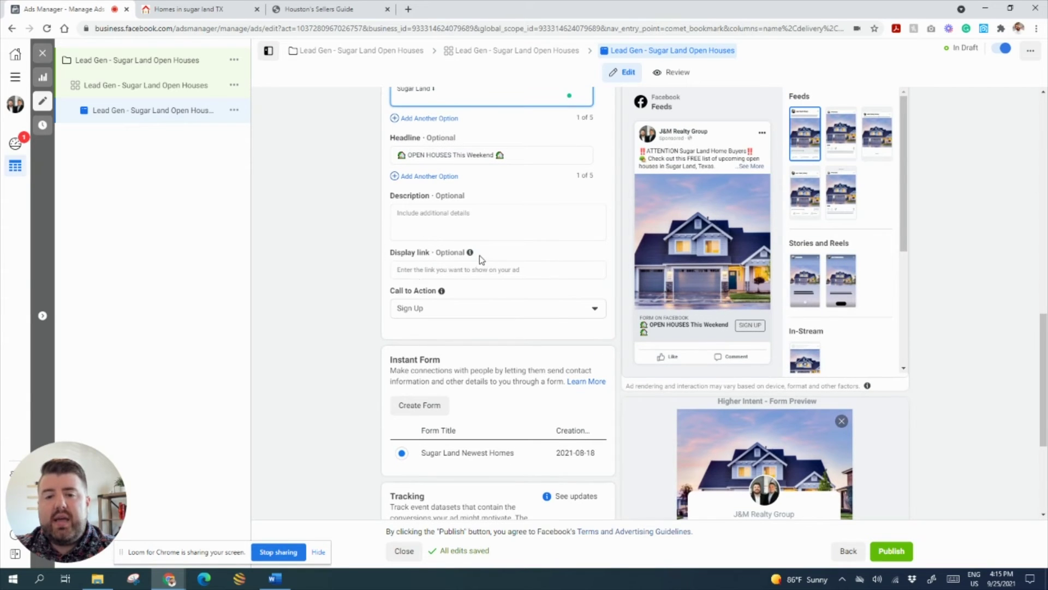
mouse_move(472, 257)
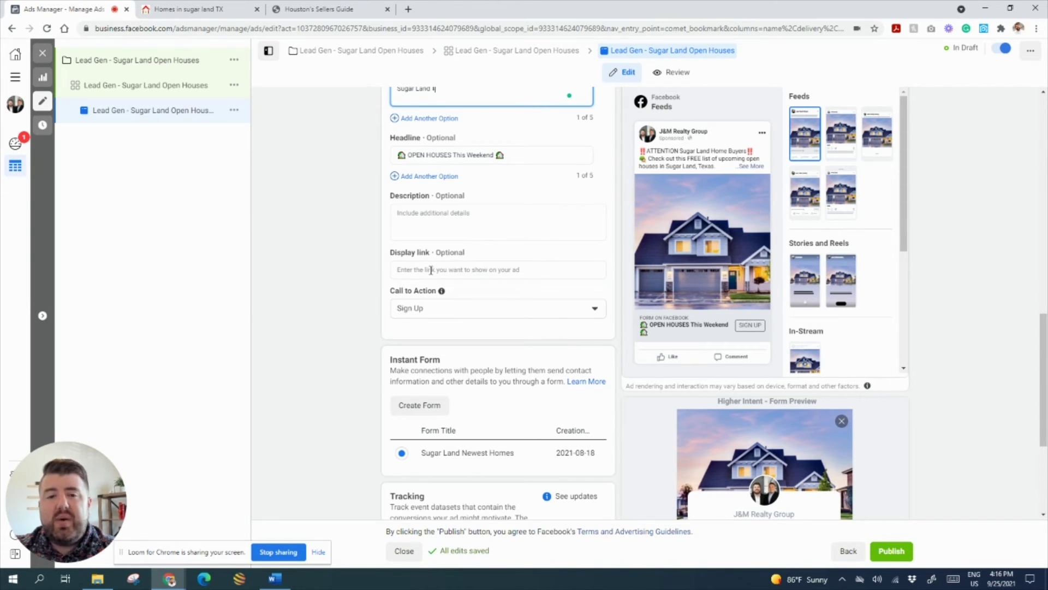
scroll(497, 290, "down", 1)
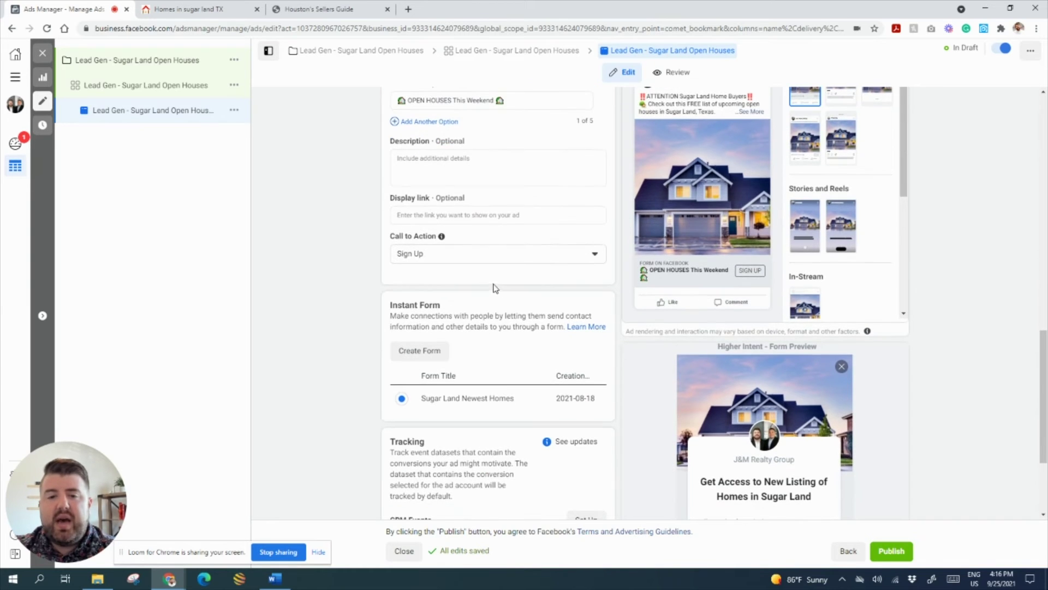
left_click(410, 255)
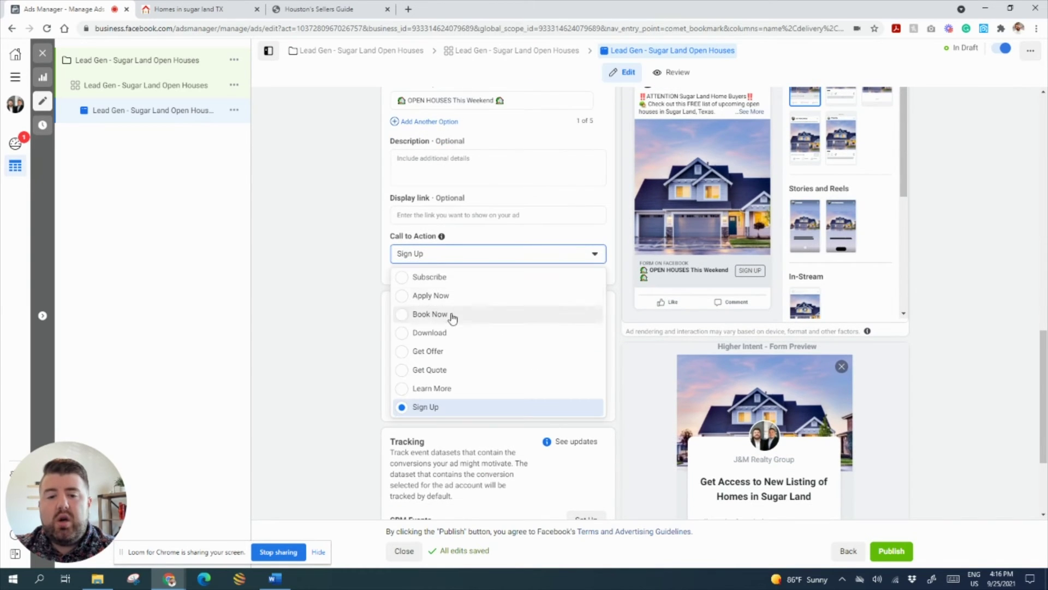
left_click(466, 392)
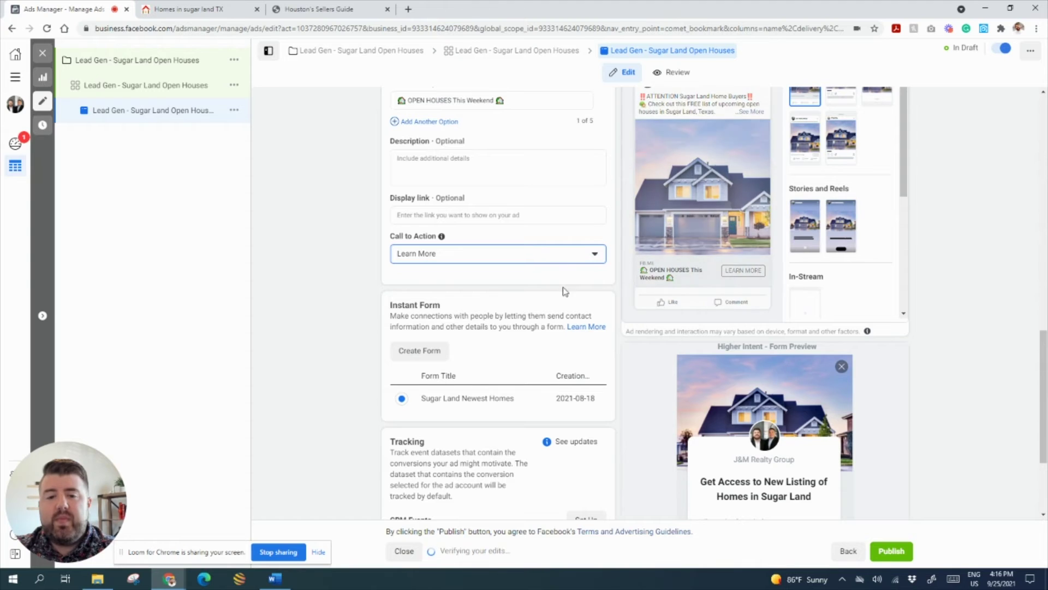
Duplicate the Sugar Land Newest Homes instant form and name the copy "Sugar Land Open Houses.".
scroll(538, 358, "down", 2)
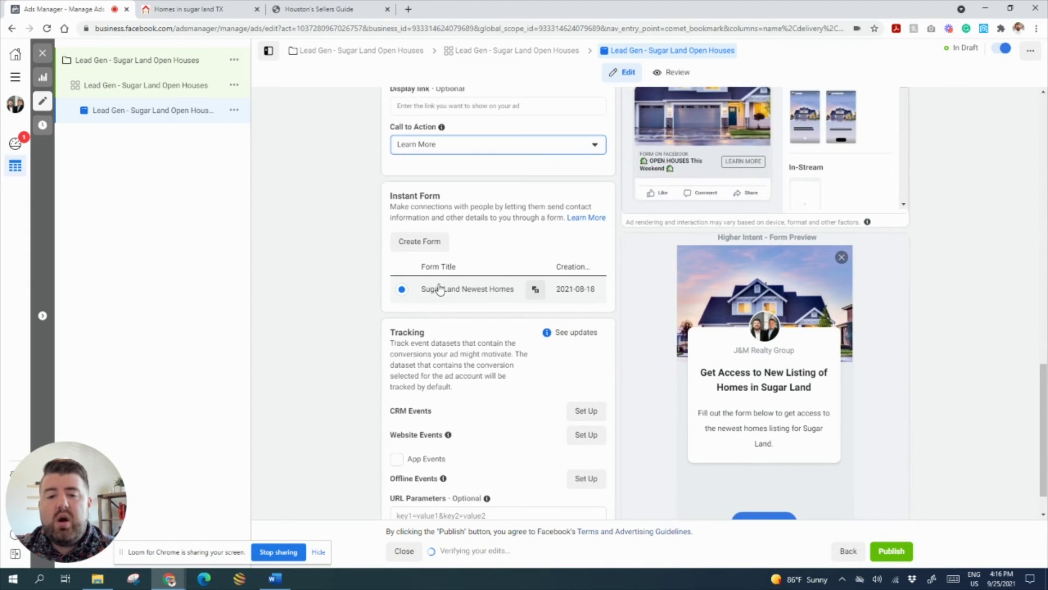
scroll(441, 288, "down", 1)
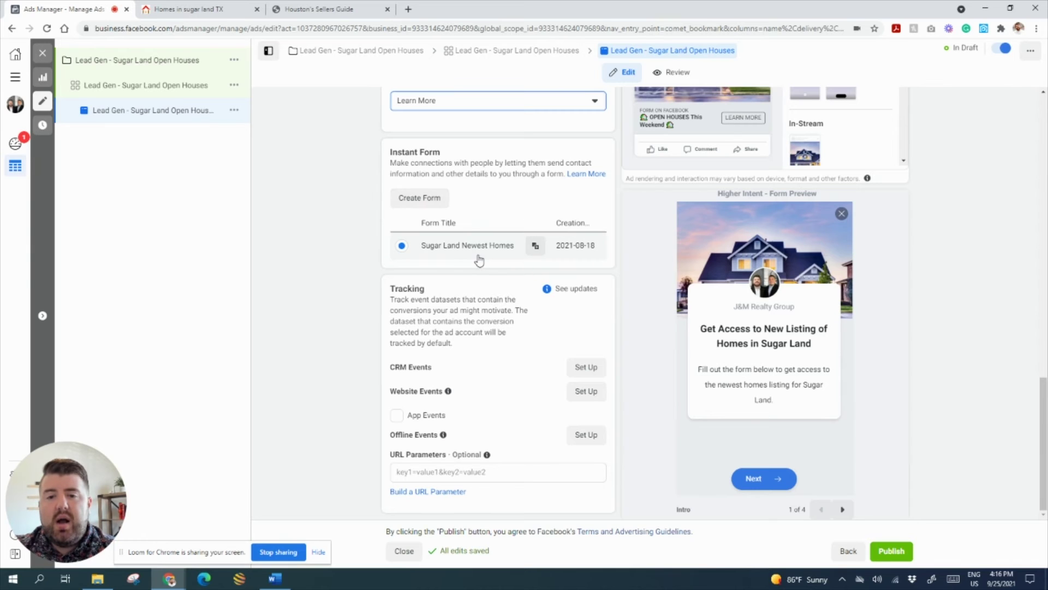
left_click(528, 245)
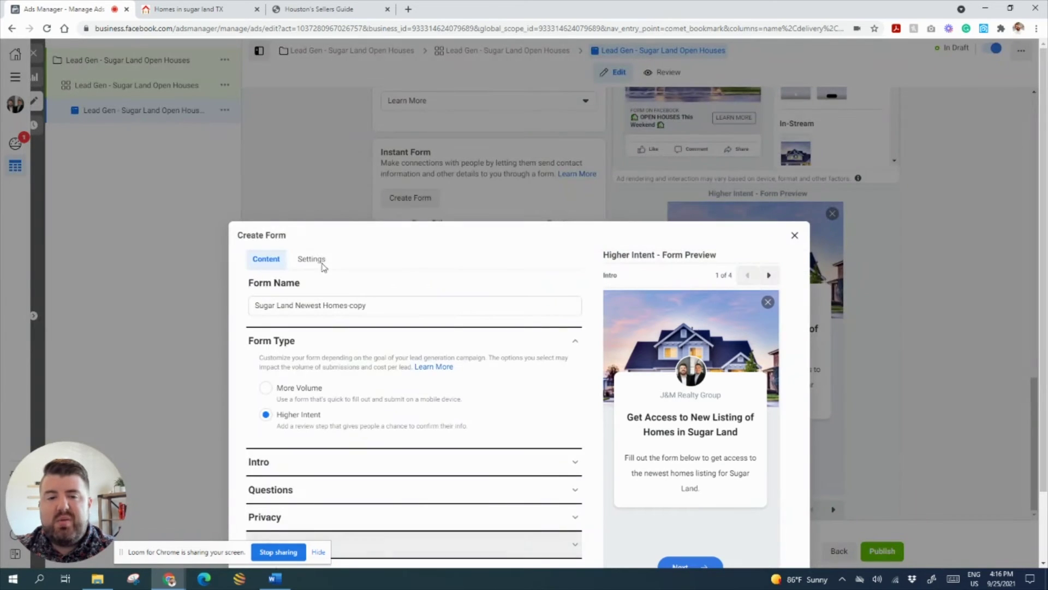
left_click_drag(382, 225, 298, 231)
type("N")
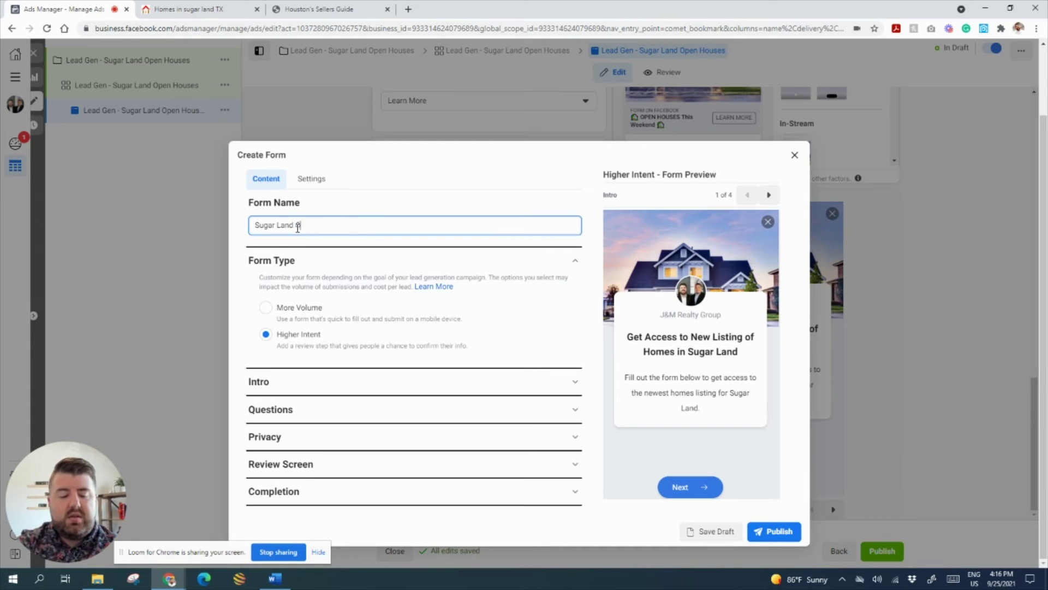
type("pen Houses")
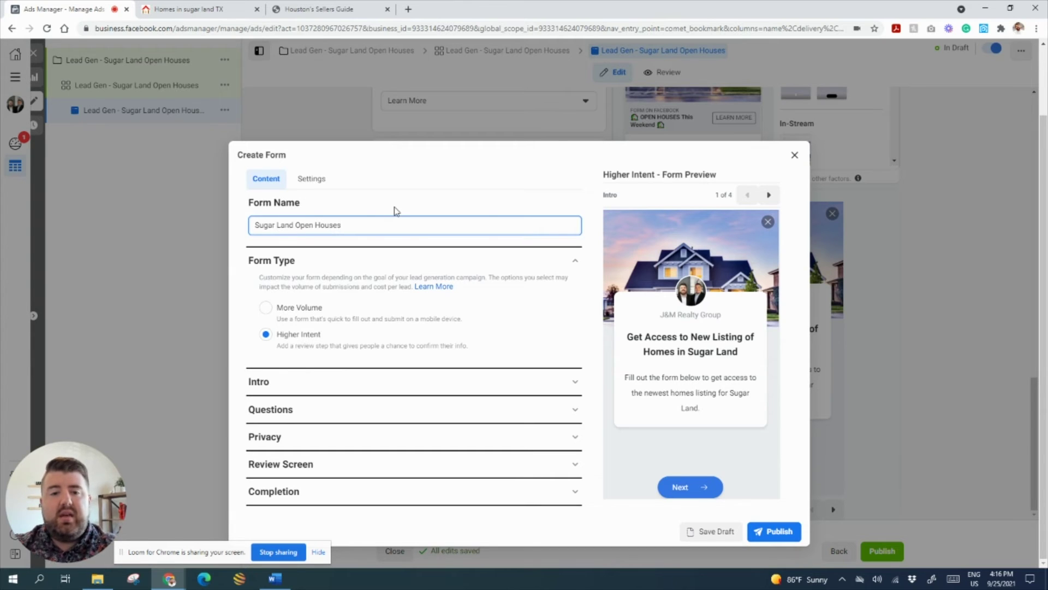
left_click(395, 211)
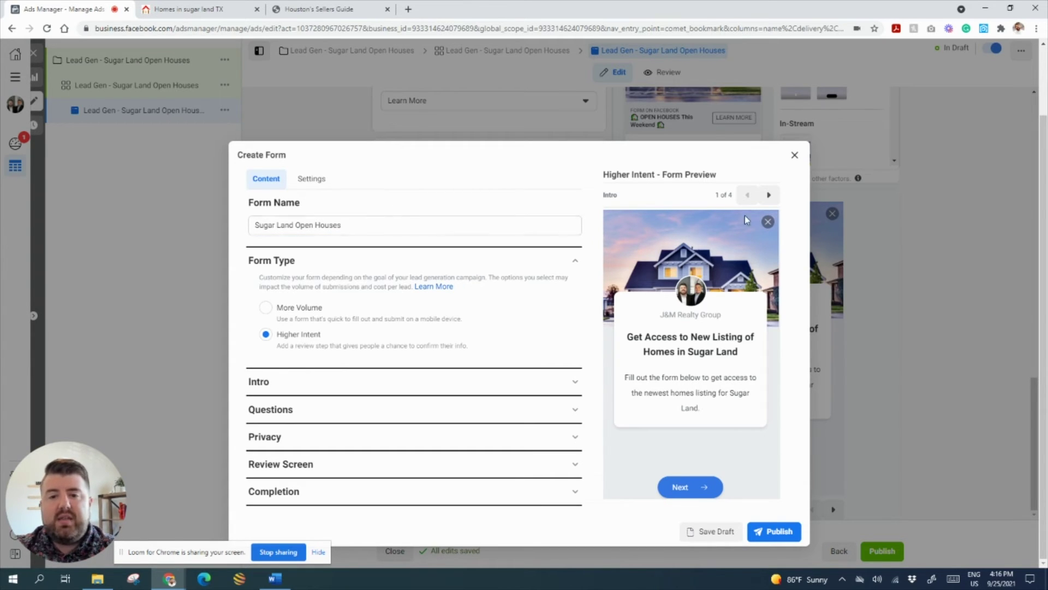
Change the form intro's greeting headline to "Get Access to a List of Open Houses in Sugar Land.".
left_click(299, 382)
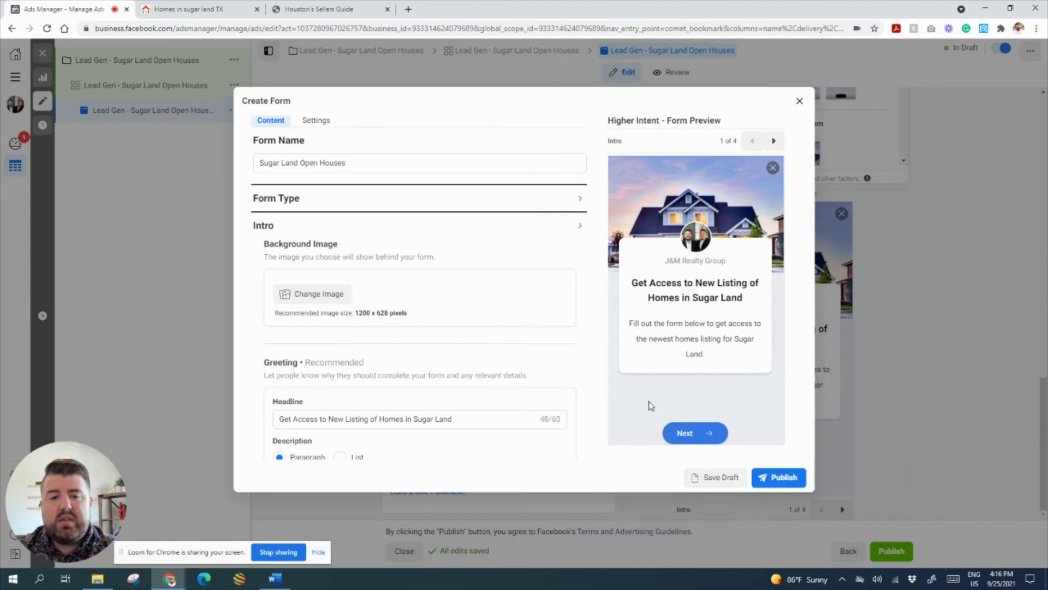
scroll(467, 291, "down", 2)
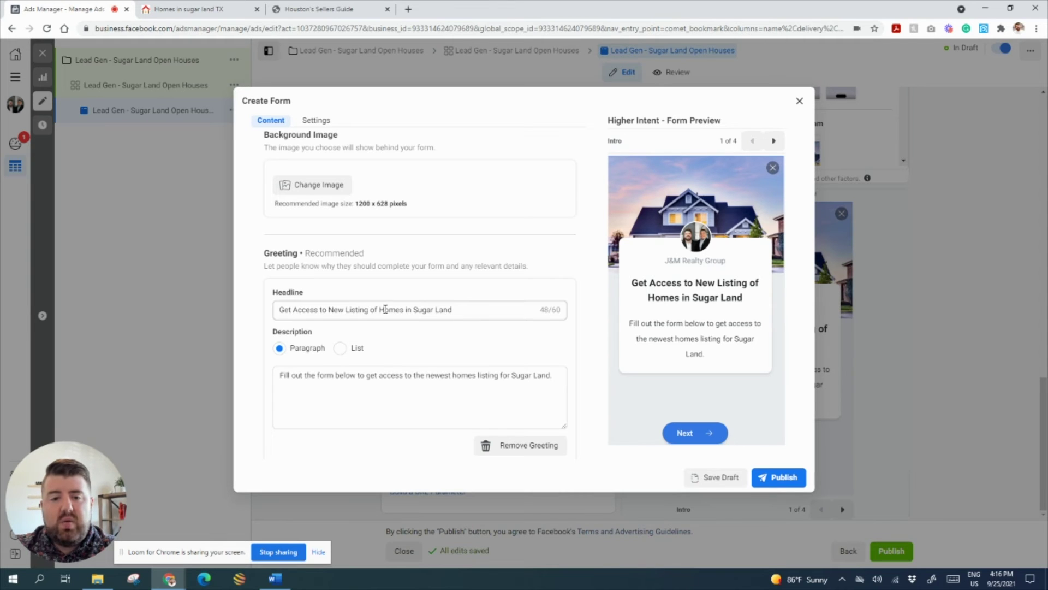
left_click_drag(330, 310, 404, 310)
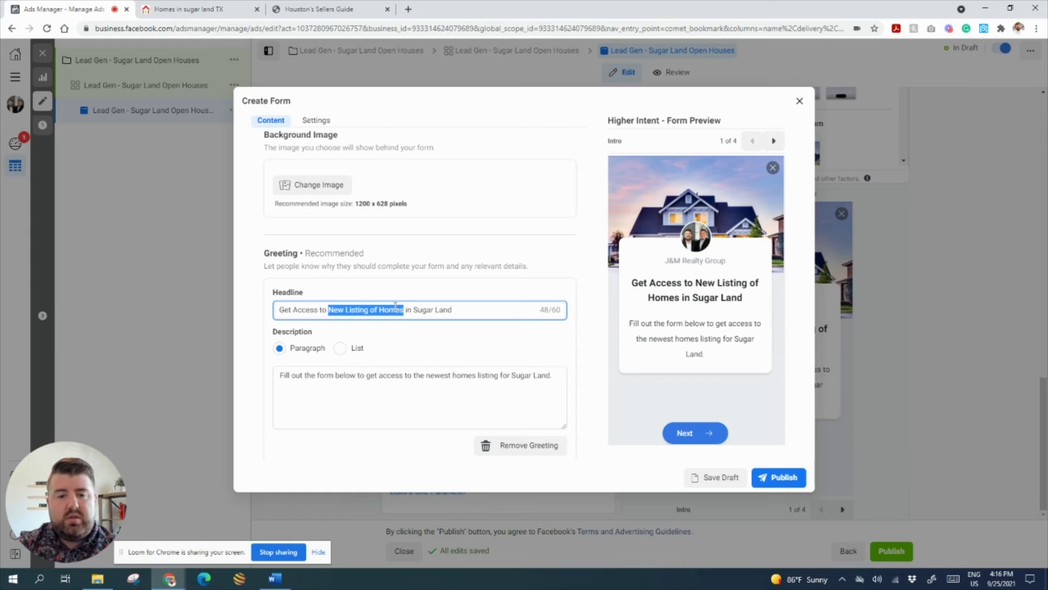
type("a List of O")
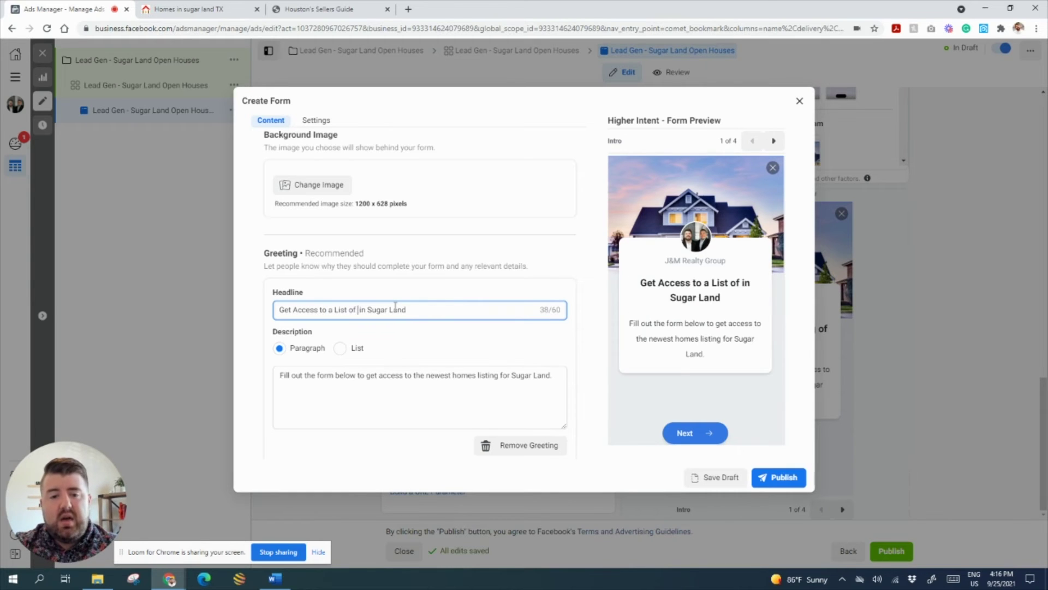
type("pen Houses")
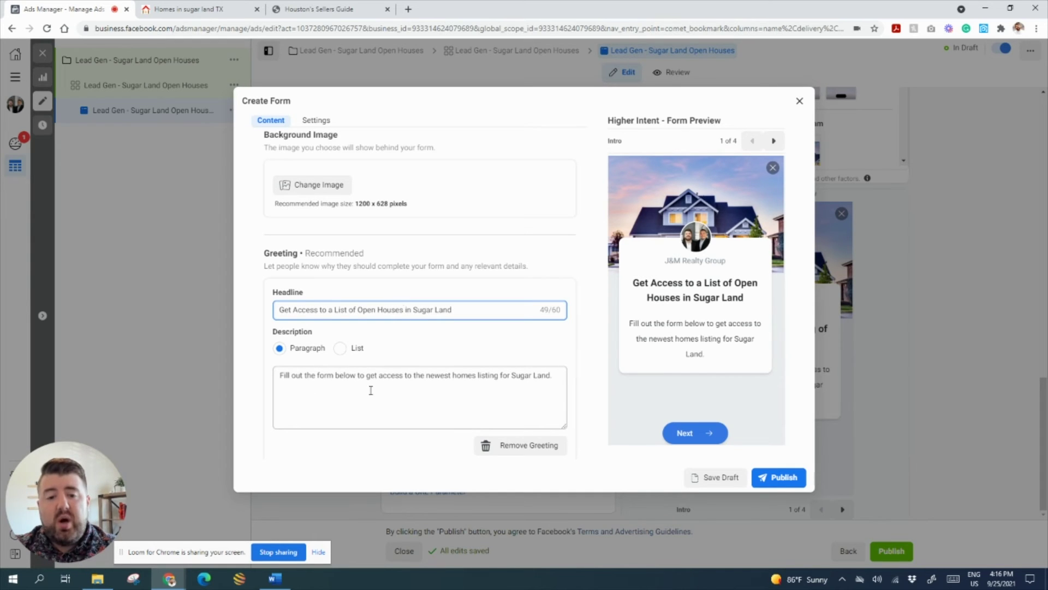
Change the greeting description to "Fill out the form below to get access to the list of open houses in Sugar Land.".
left_click_drag(429, 376, 502, 375)
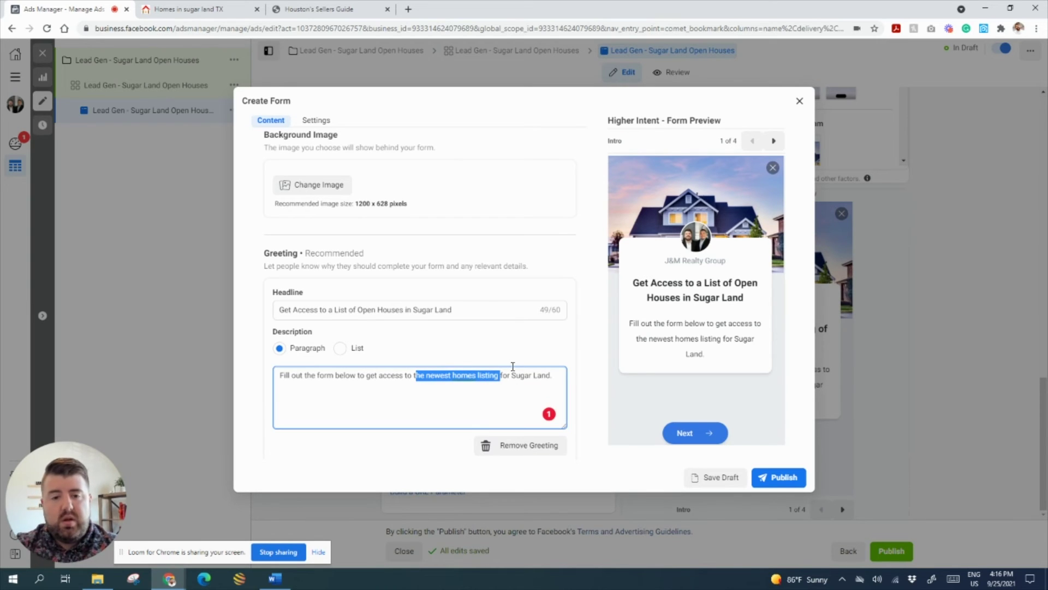
key("BackSpace")
key("BackSpace")
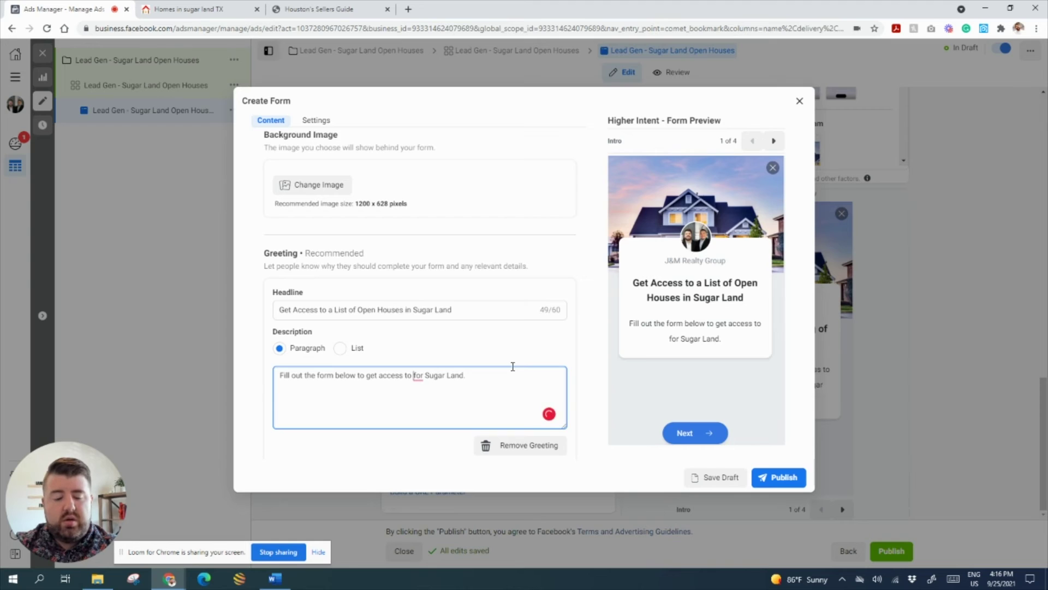
type("the list o")
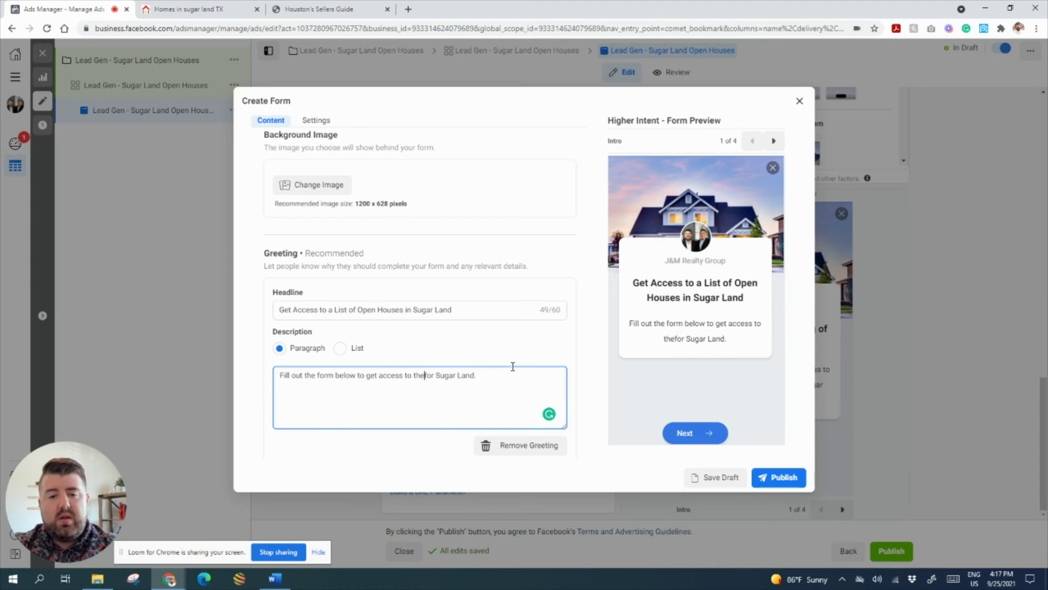
type("f a")
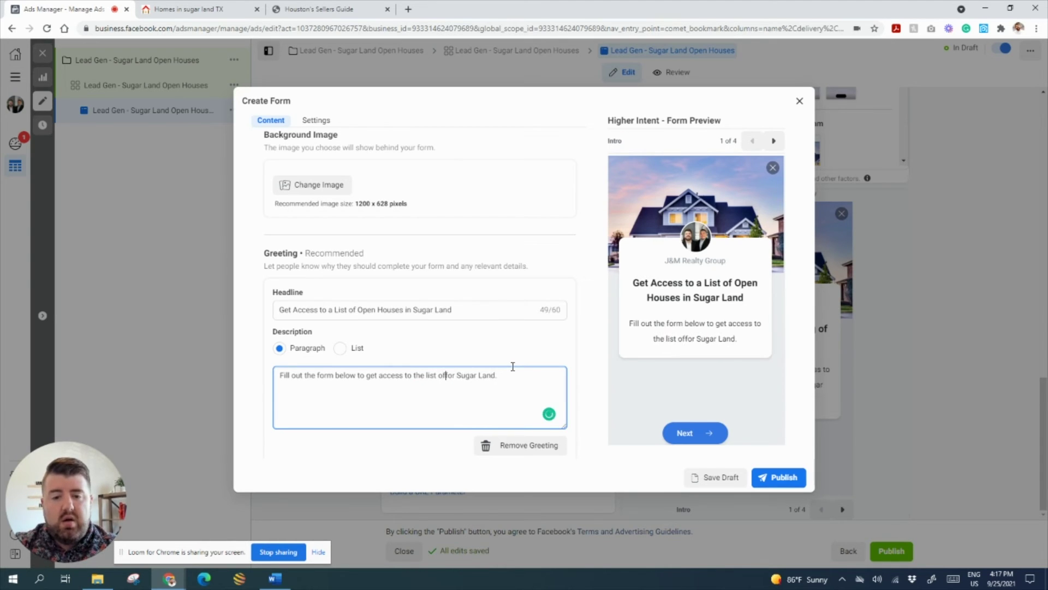
key("BackSpace")
key("BackSpace")
key("BackSpace")
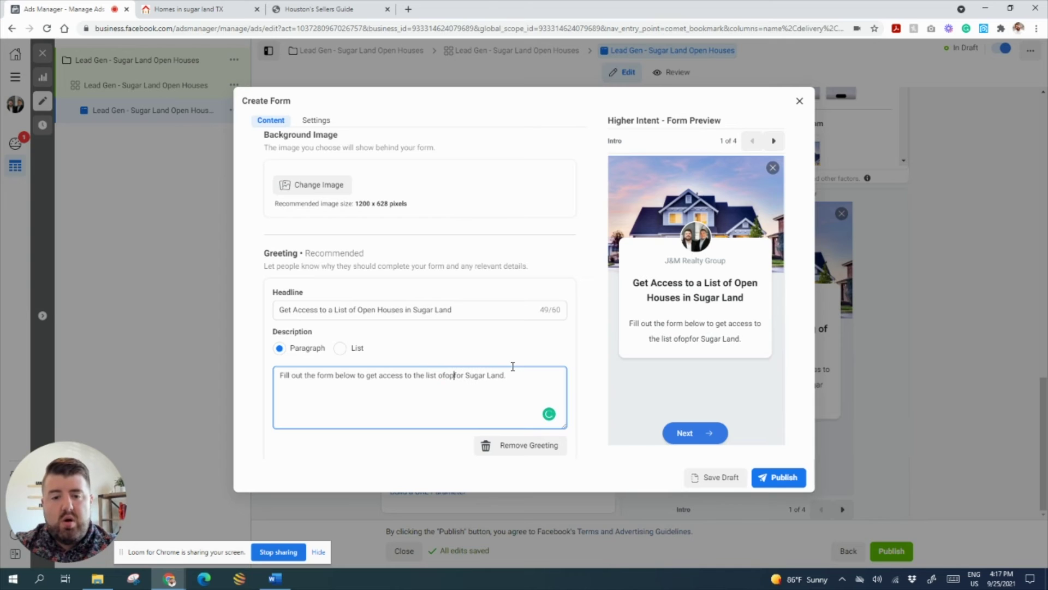
type("open houses")
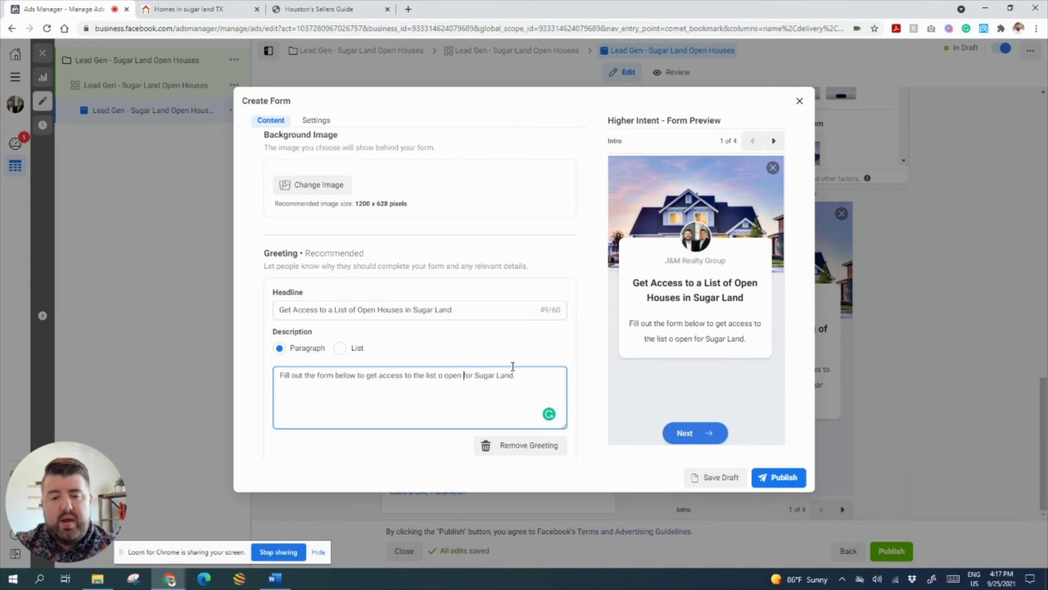
key("Delete")
key("Delete")
key("Delete")
key("Delete")
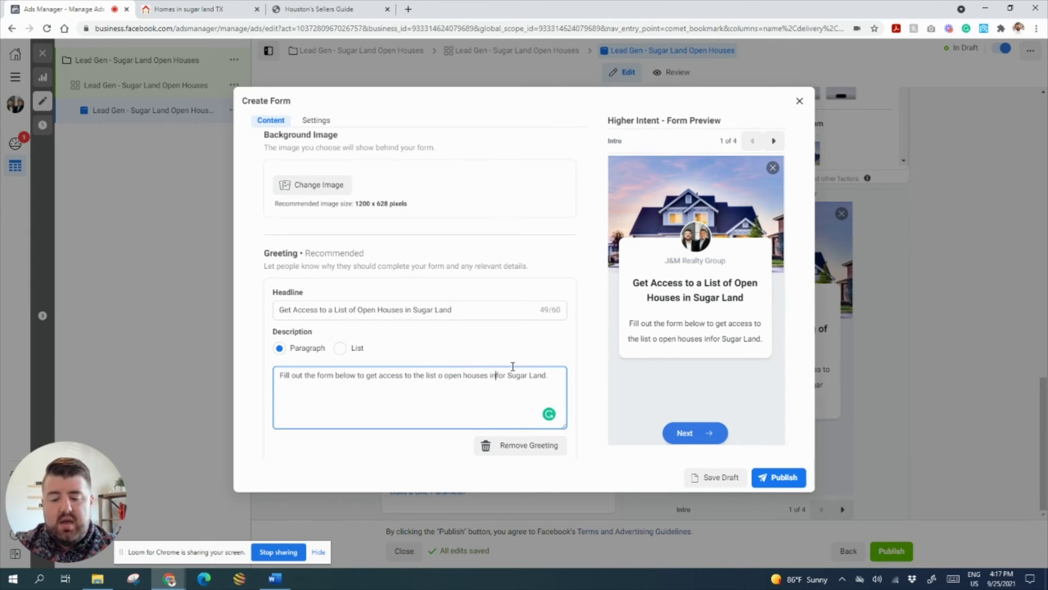
type("in")
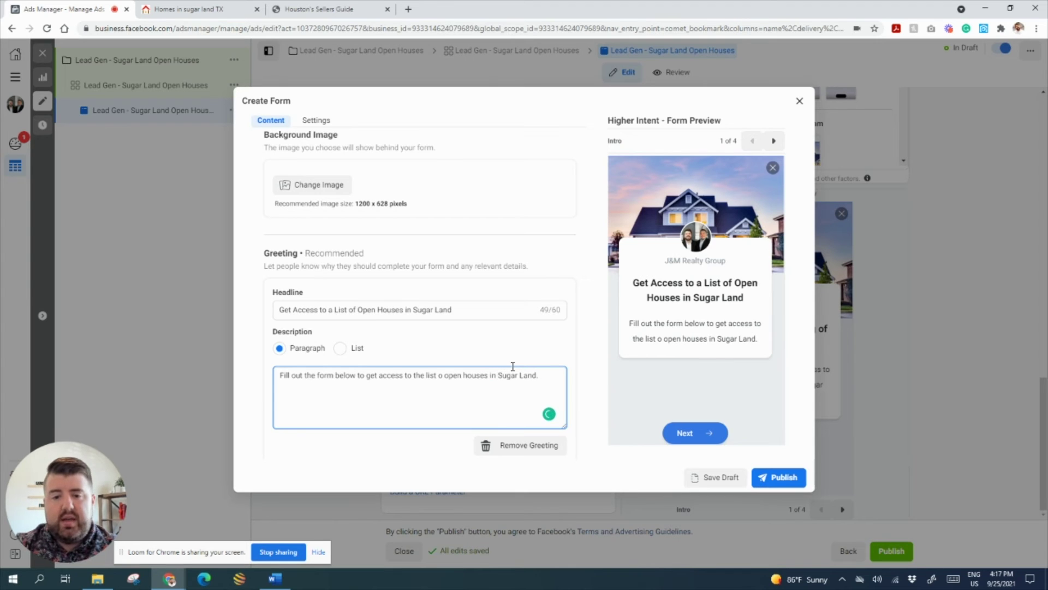
left_click(445, 376)
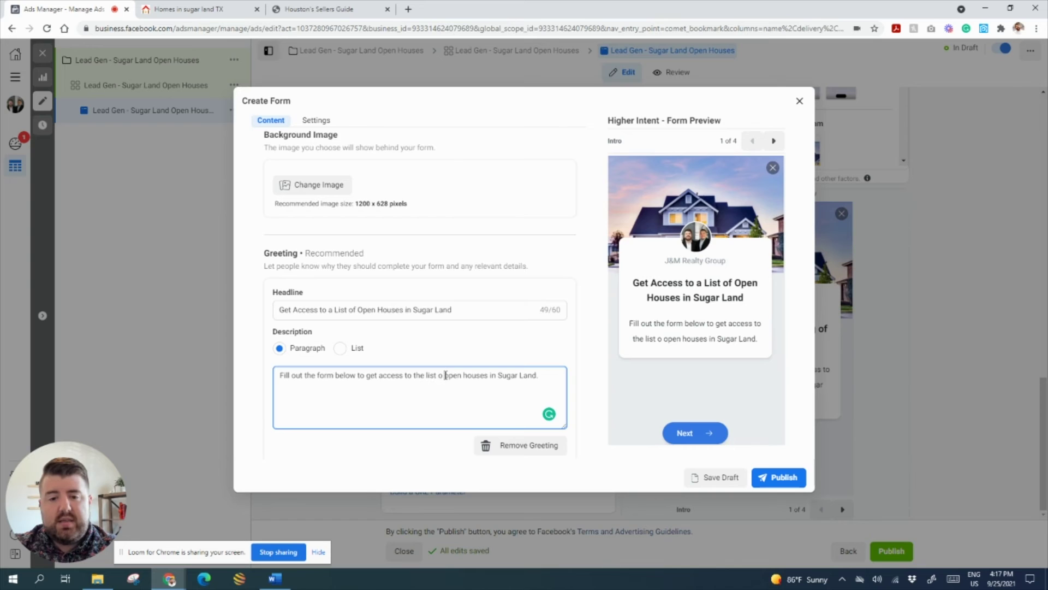
type("f")
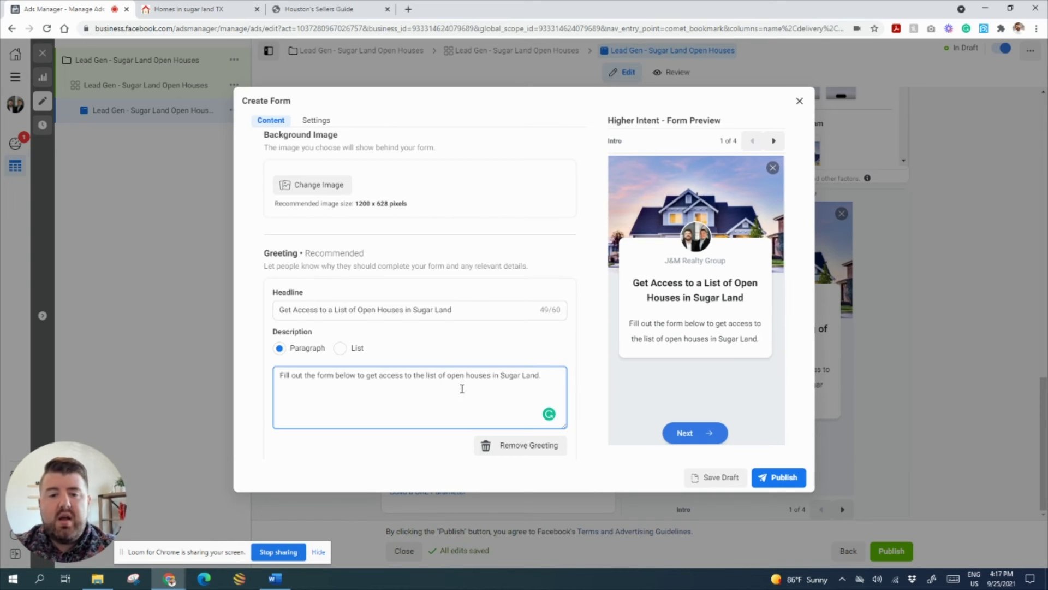
left_click(547, 376)
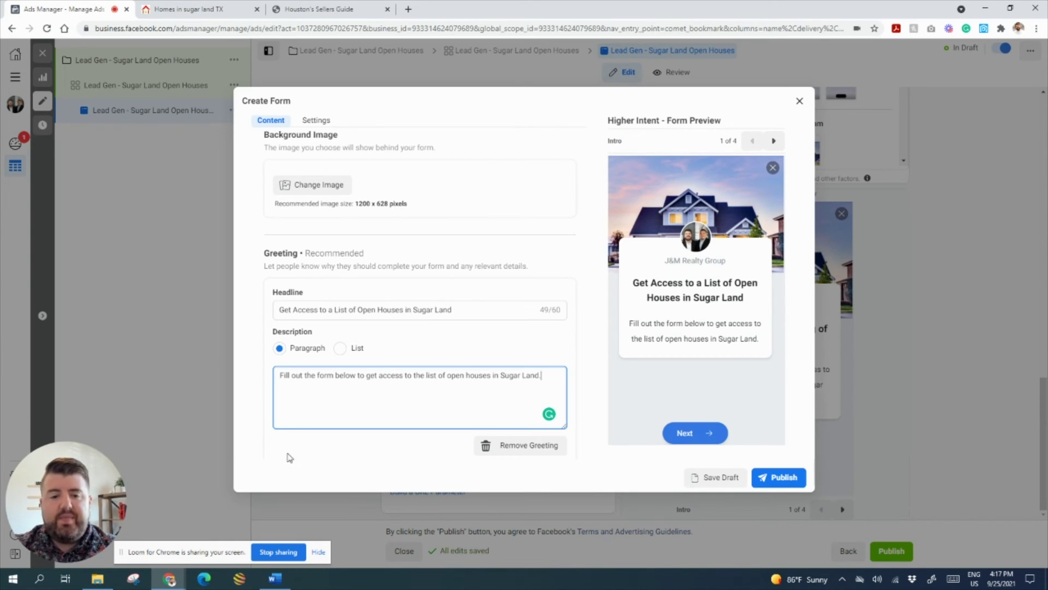
left_click(703, 431)
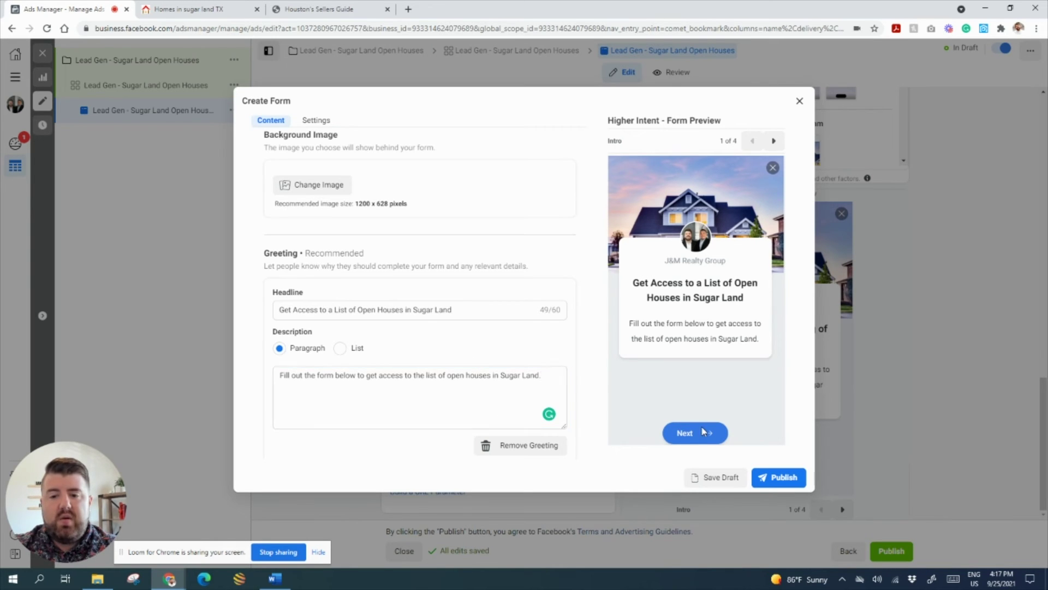
Examine the form's prefill questions and their description, the privacy policy link, and the review screen section.
scroll(331, 244, "up", 2)
left_click(314, 232)
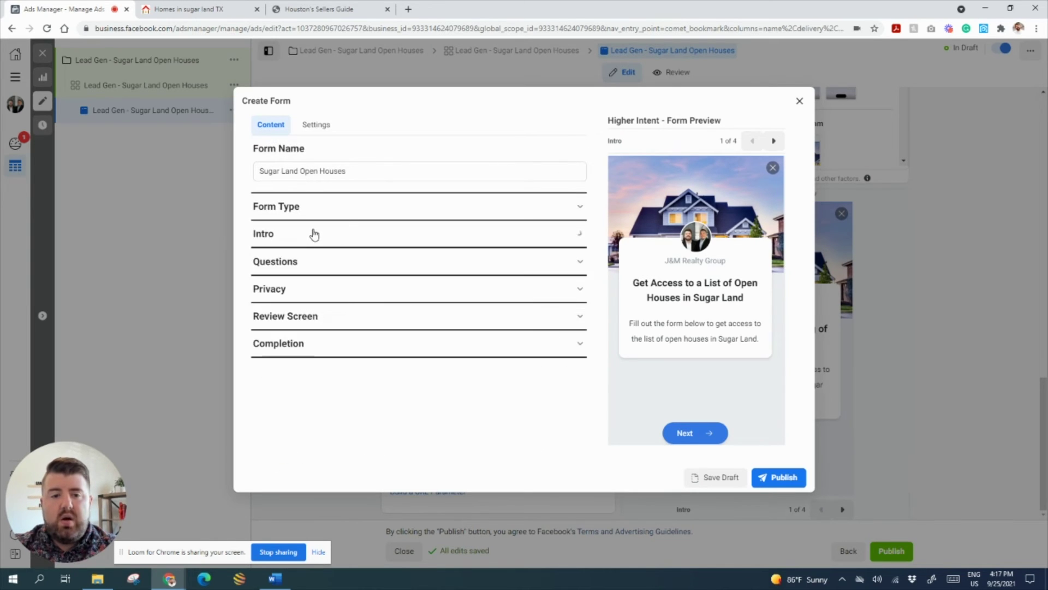
left_click(316, 260)
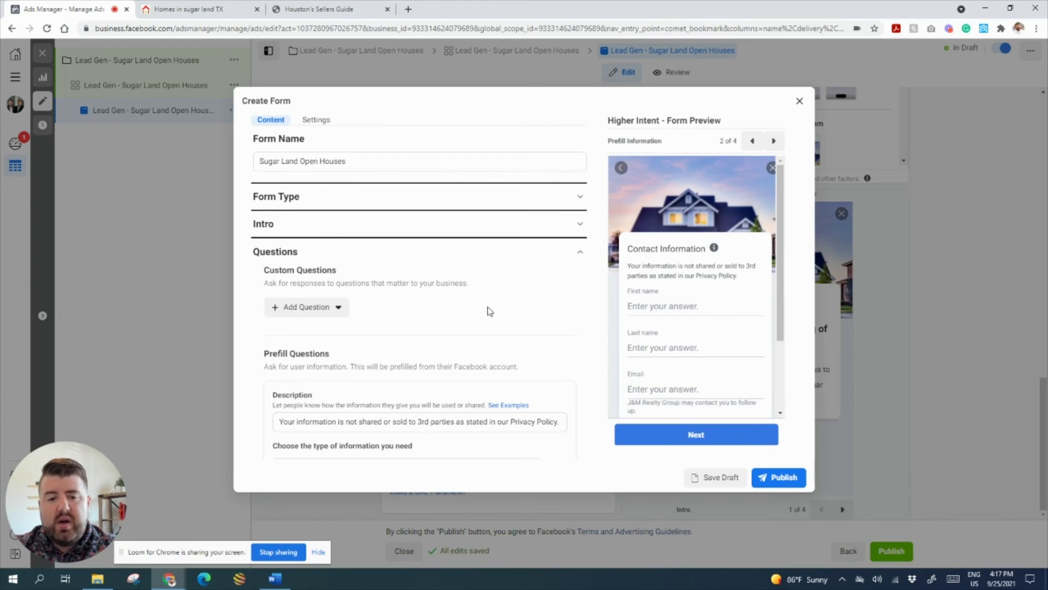
scroll(486, 309, "down", 2)
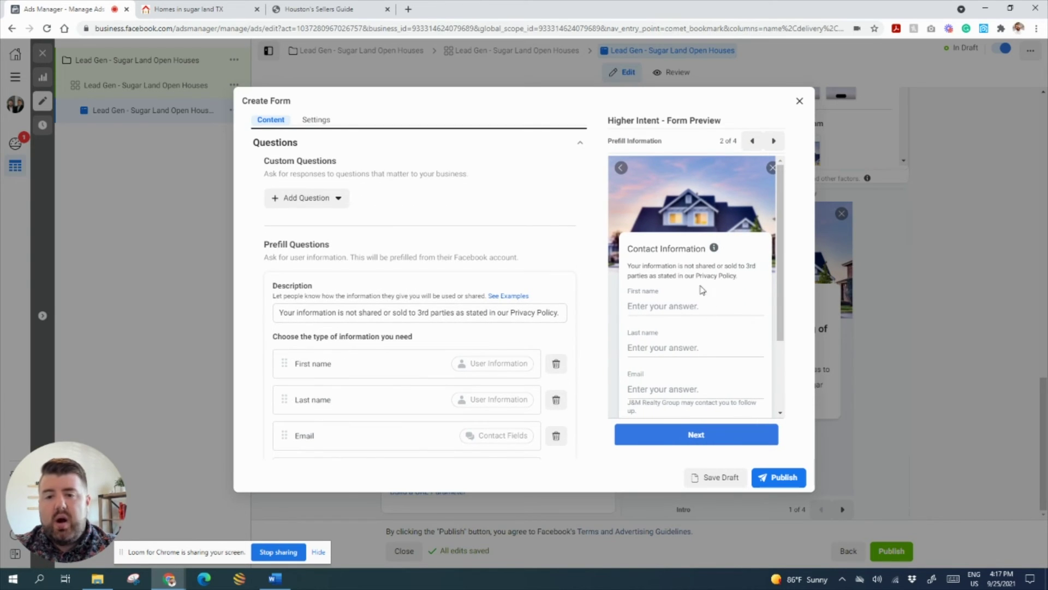
left_click_drag(632, 264, 739, 276)
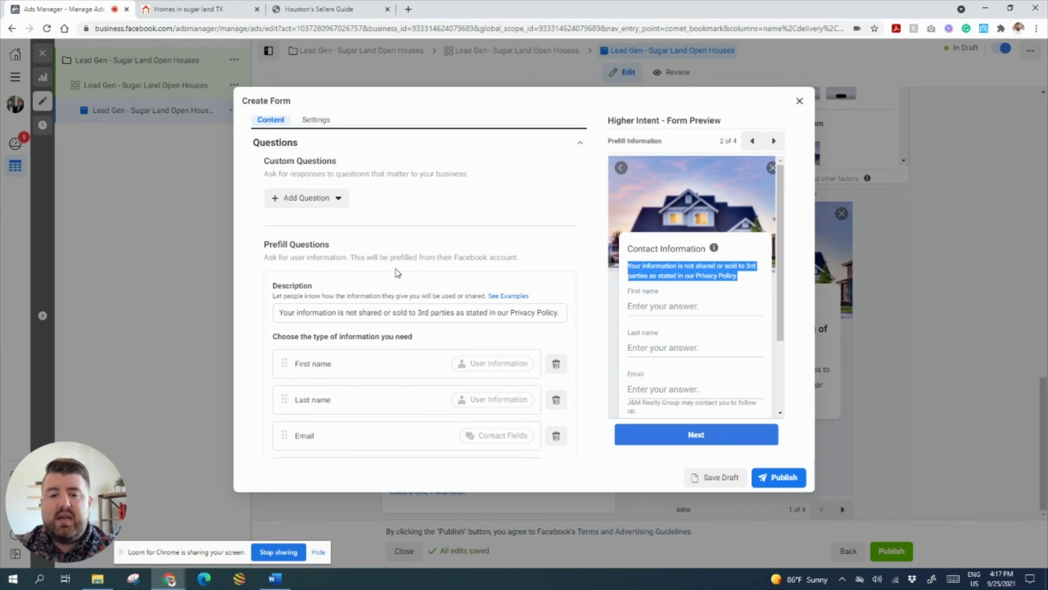
scroll(417, 256, "down", 2)
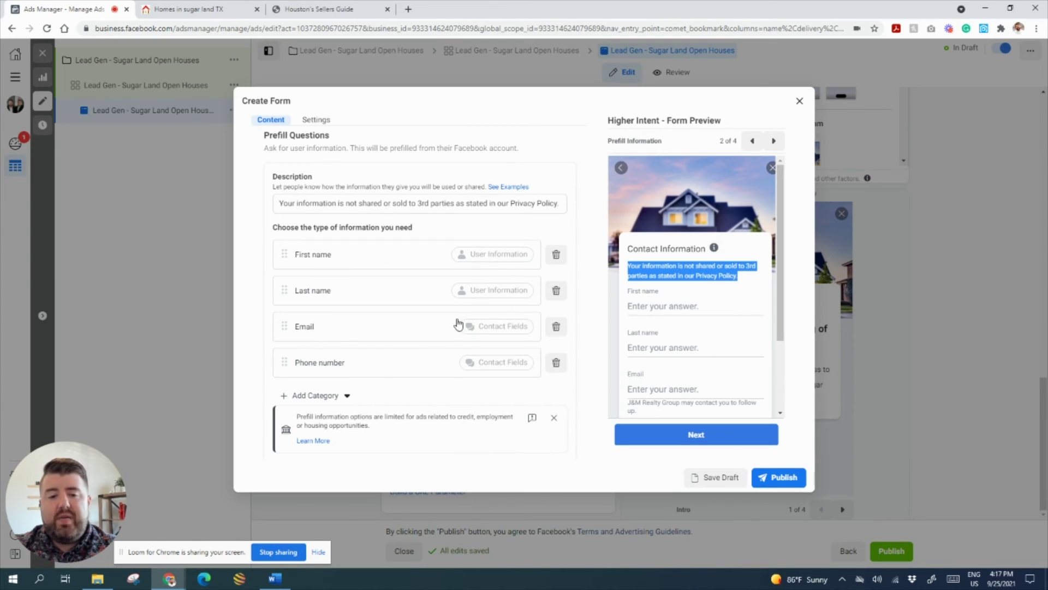
scroll(458, 321, "down", 1)
scroll(459, 320, "down", 1)
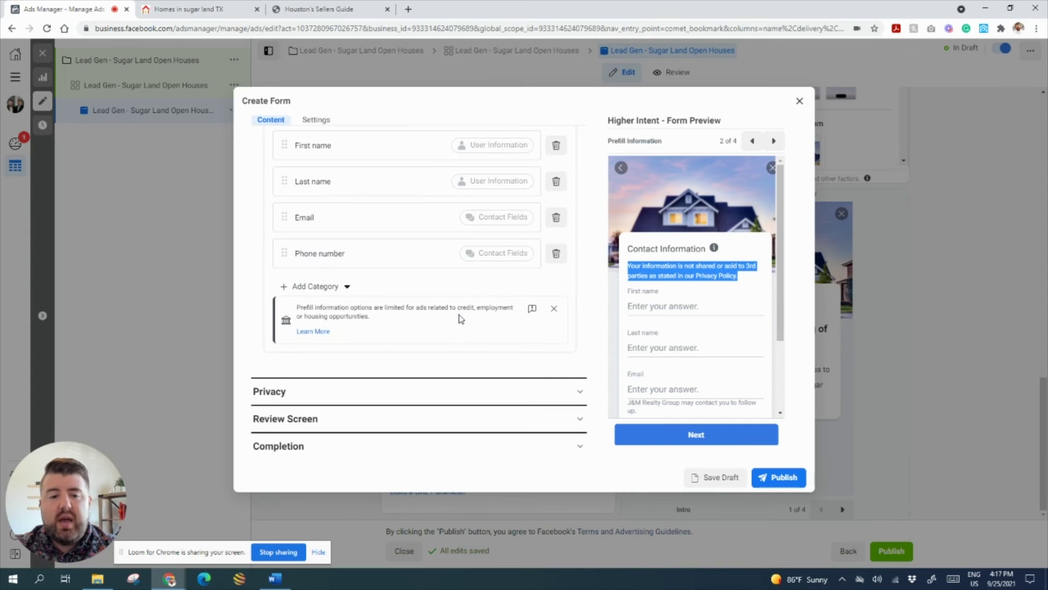
left_click(431, 389)
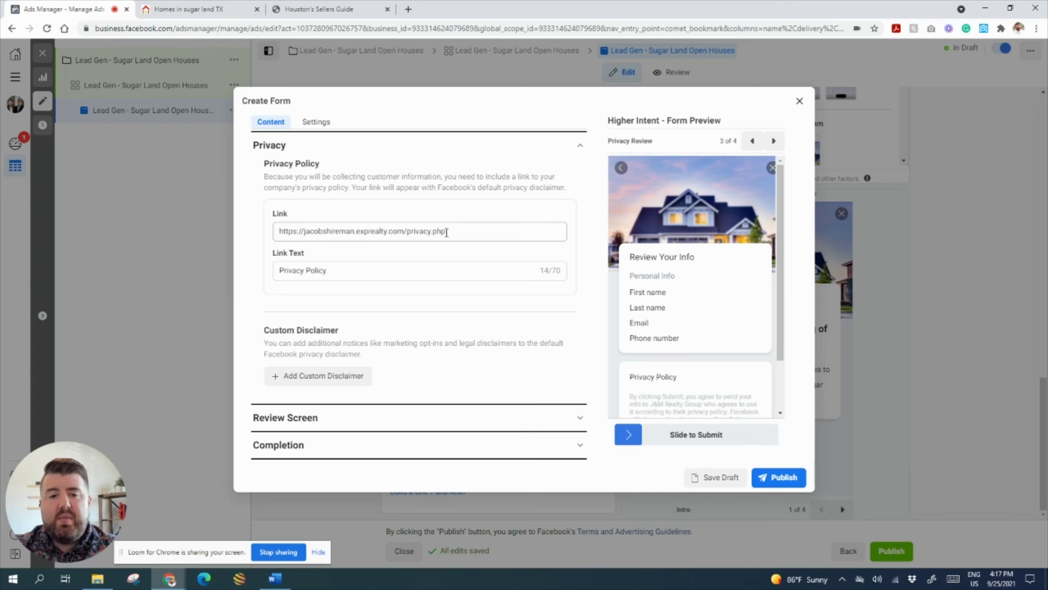
left_click(334, 418)
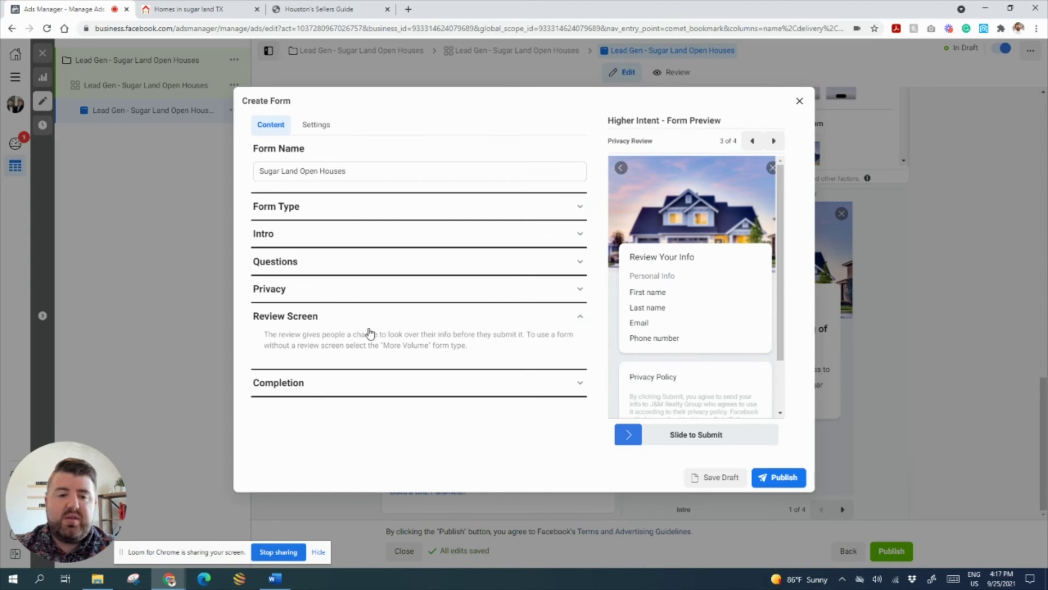
Reword the form's completion description so it offers access to "a complete list of open houses in Sugar Land.".
left_click(290, 384)
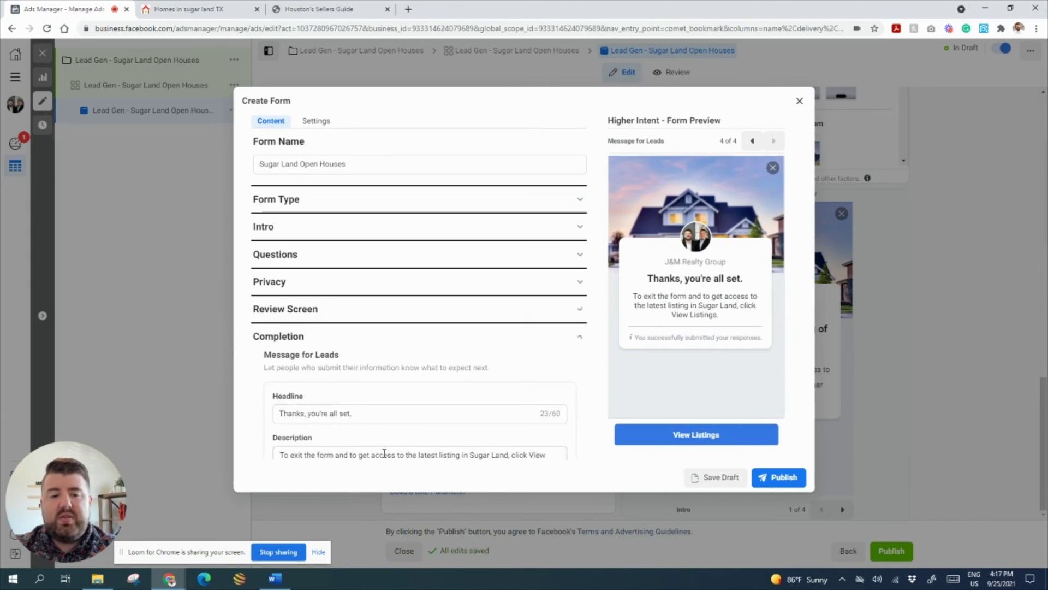
scroll(412, 360, "down", 3)
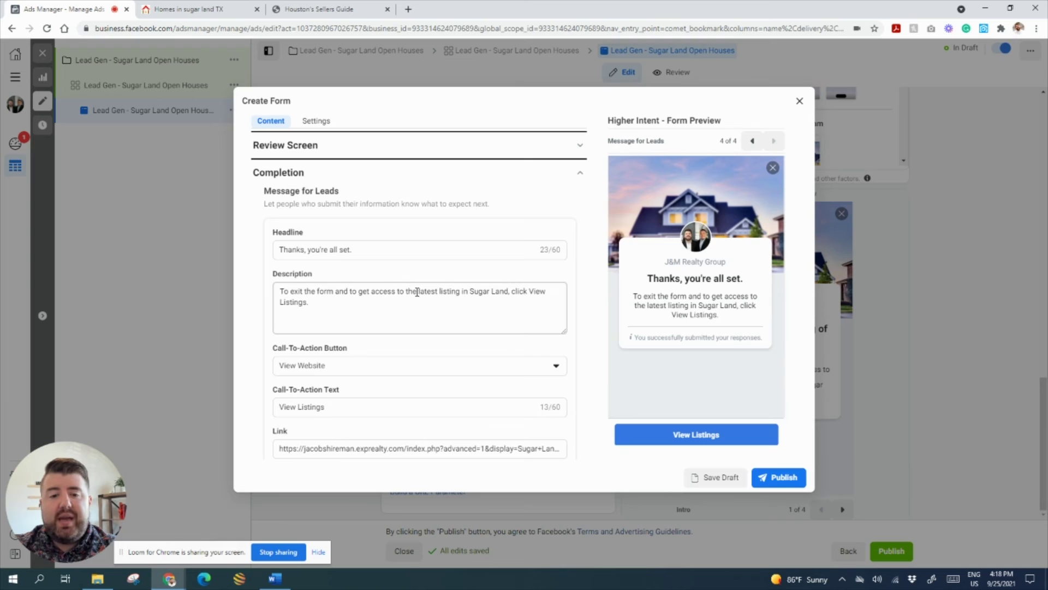
left_click(437, 290)
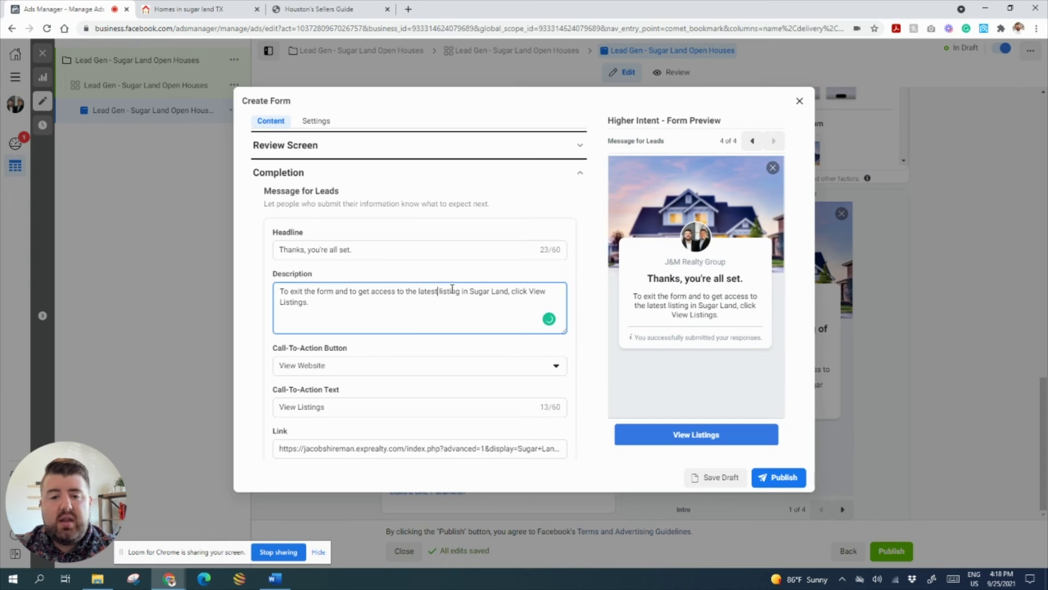
left_click(457, 291)
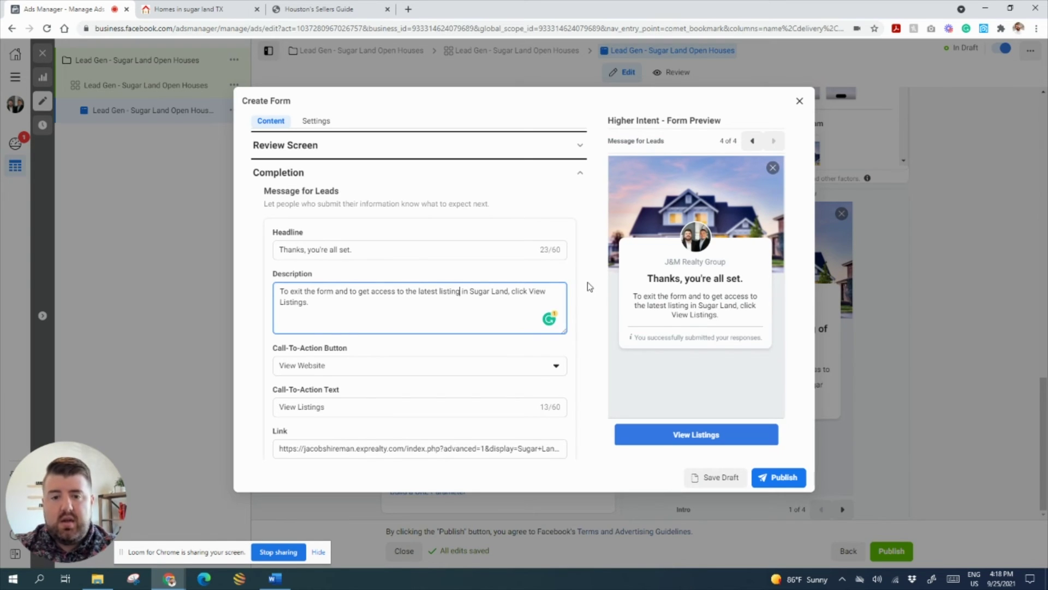
key("BackSpace")
key("BackSpace")
key("BackSpace")
key("BackSpace")
key("BackSpace")
key("BackSpace")
key("BackSpace")
key("BackSpace")
key("BackSpace")
key("BackSpace")
key("BackSpace")
key("BackSpace")
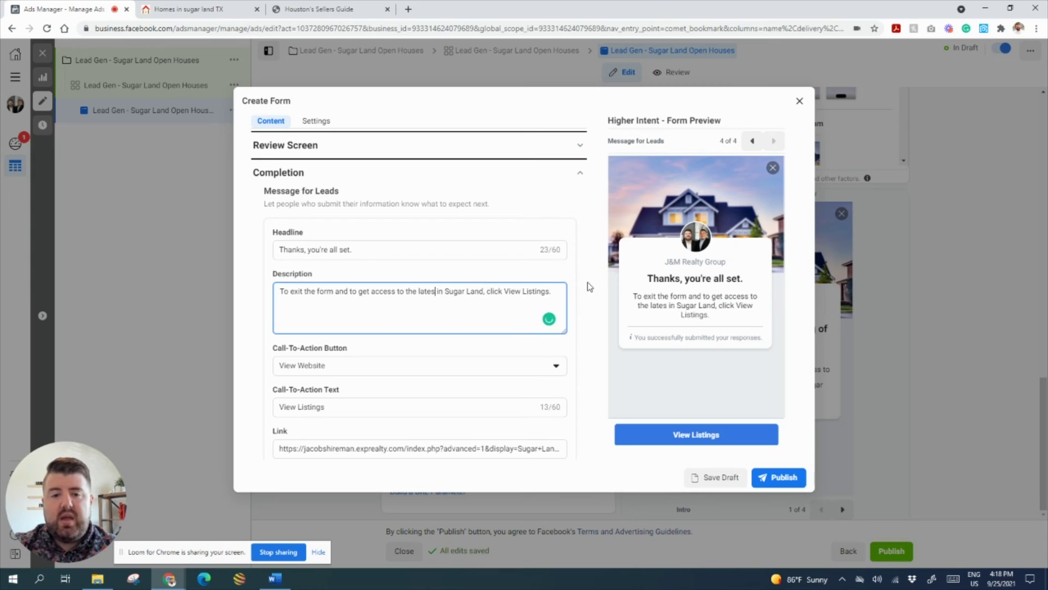
key("BackSpace")
key("BackSpace")
key("BackSpace")
key("BackSpace")
key("BackSpace")
key("BackSpace")
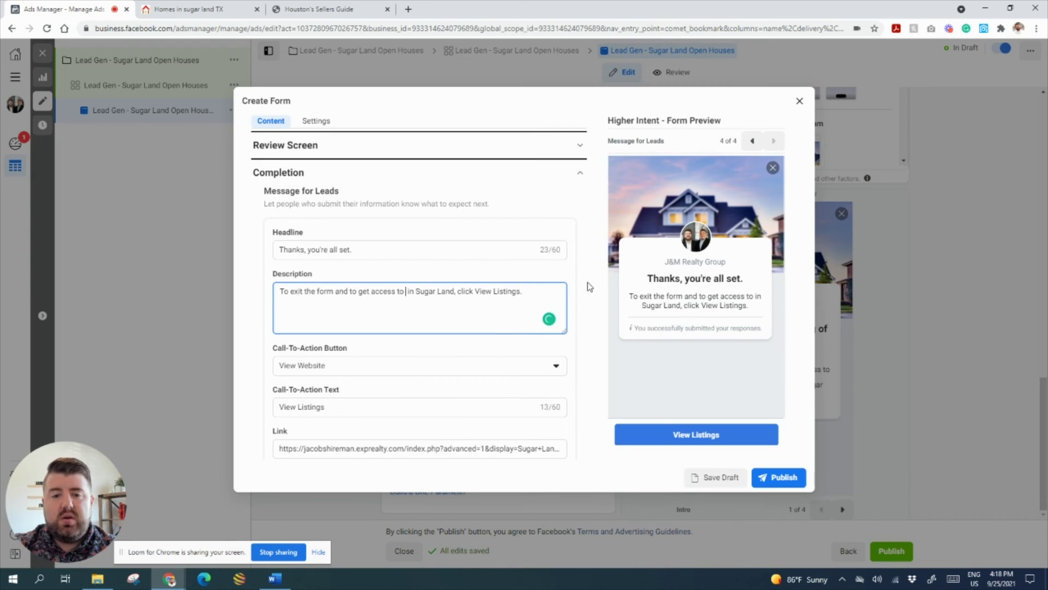
type("a complete lis")
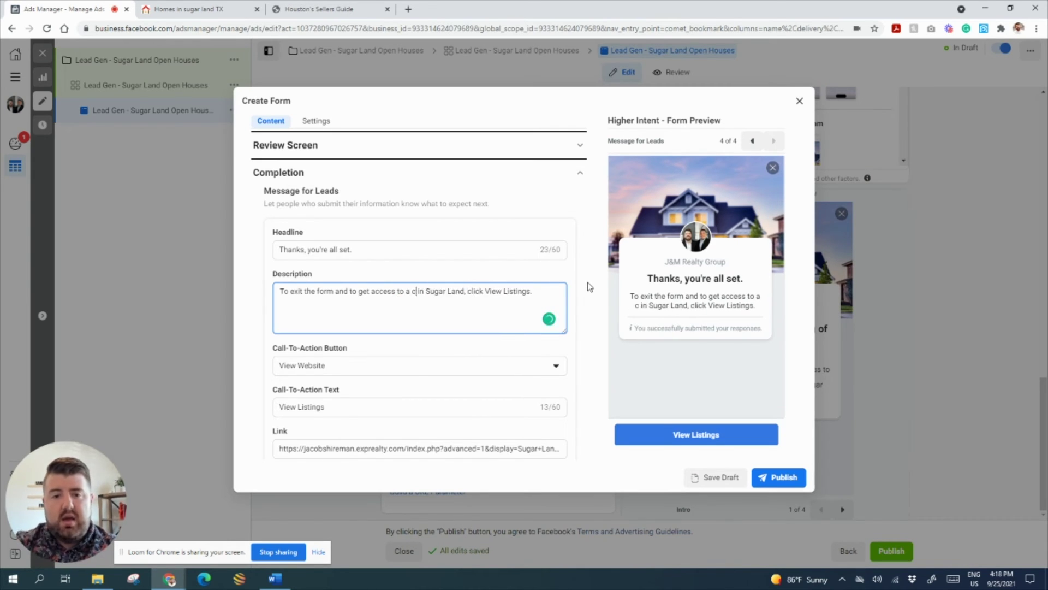
type("t of open")
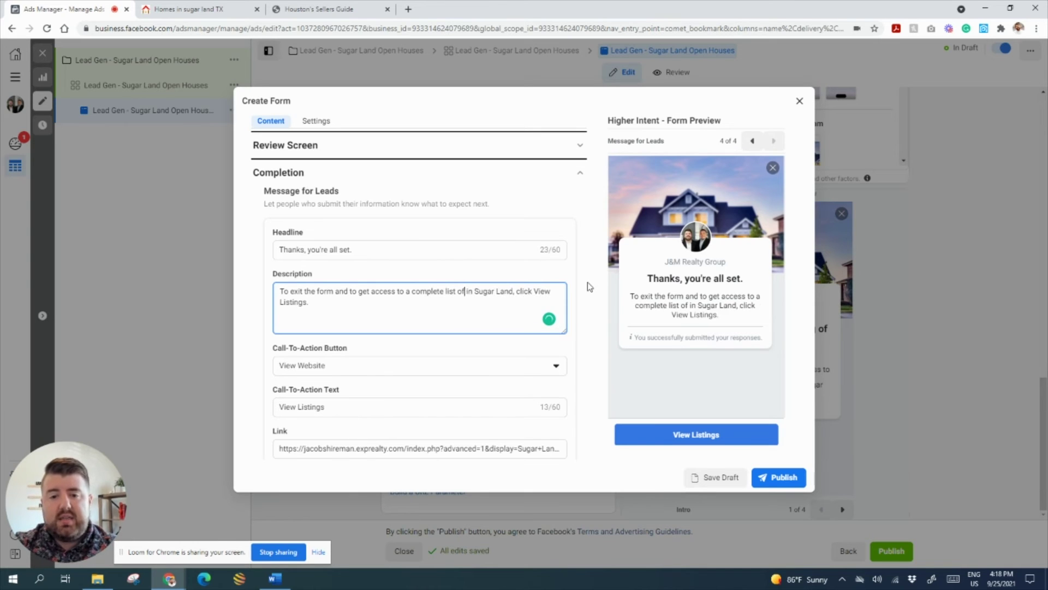
type(" houses")
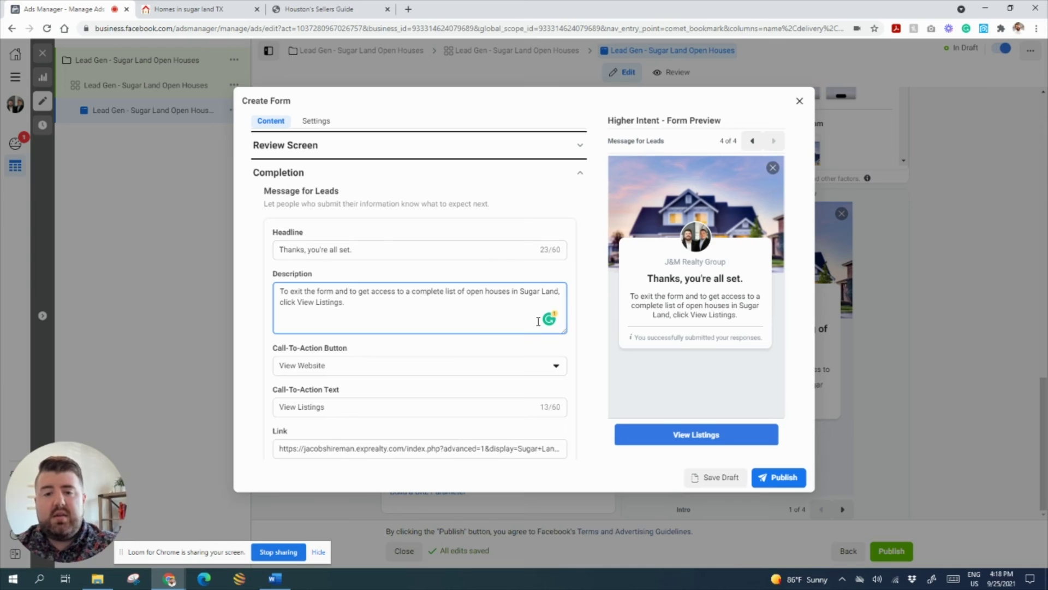
Change the end of the completion description to "click View Open Houses.".
left_click(346, 302)
key("BackSpace")
key("BackSpace")
key("BackSpace")
key("BackSpace")
key("BackSpace")
key("BackSpace")
key("BackSpace")
key("BackSpace")
type("Open Houses")
Set the completion message's call-to-action text to "View Open Houses.".
scroll(308, 247, "down", 1)
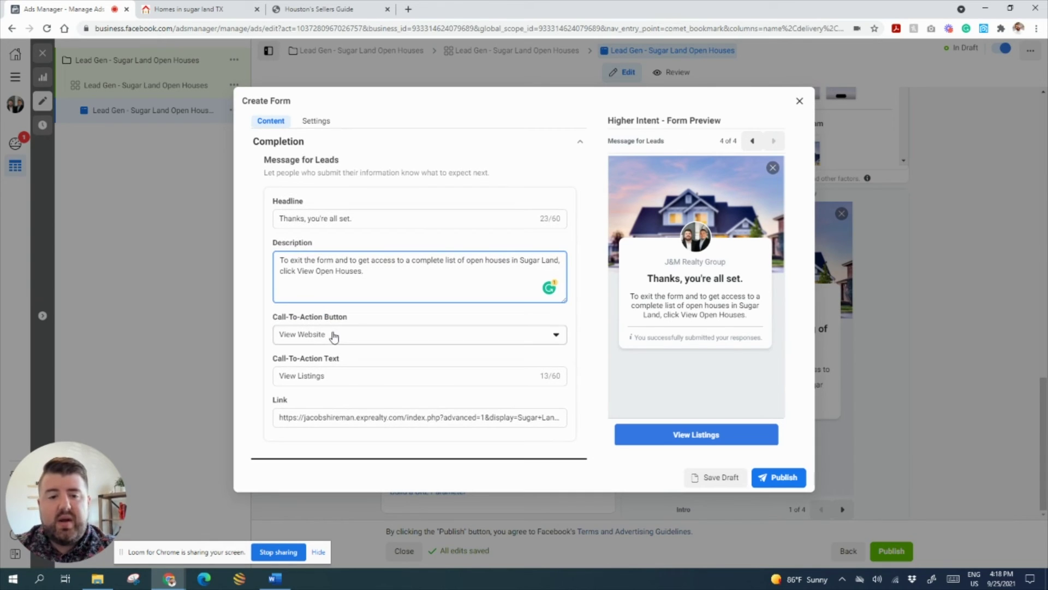
double_click(300, 377)
mouse_move(300, 380)
left_mouse_down()
mouse_move(280, 377)
mouse_move(299, 380)
left_mouse_up()
type("Open Houses")
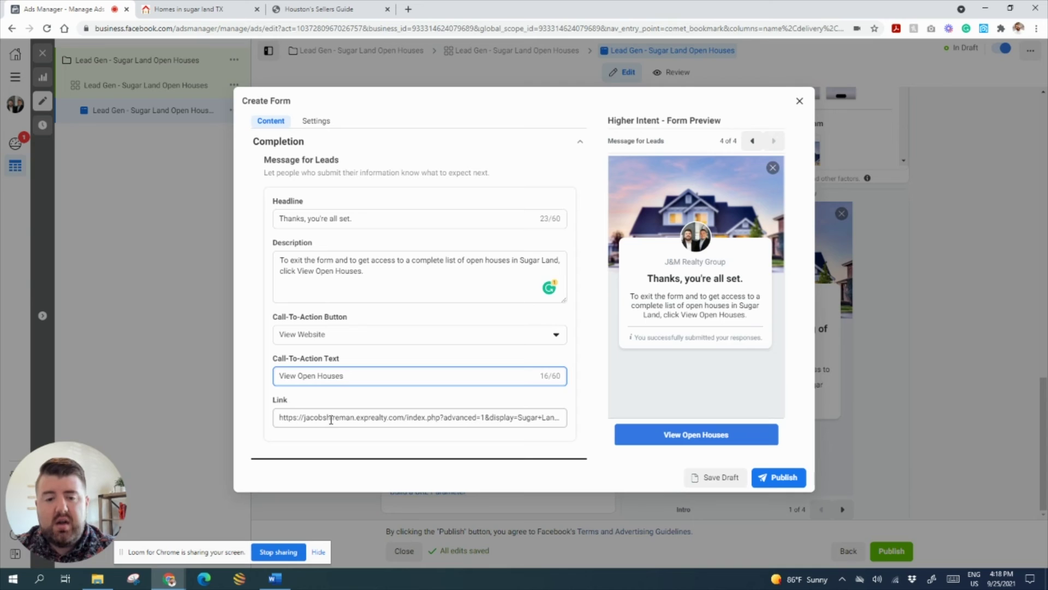
Replace the completion link with the Open Houses search URL copied from the Word document, and publish the form.
left_click(276, 578)
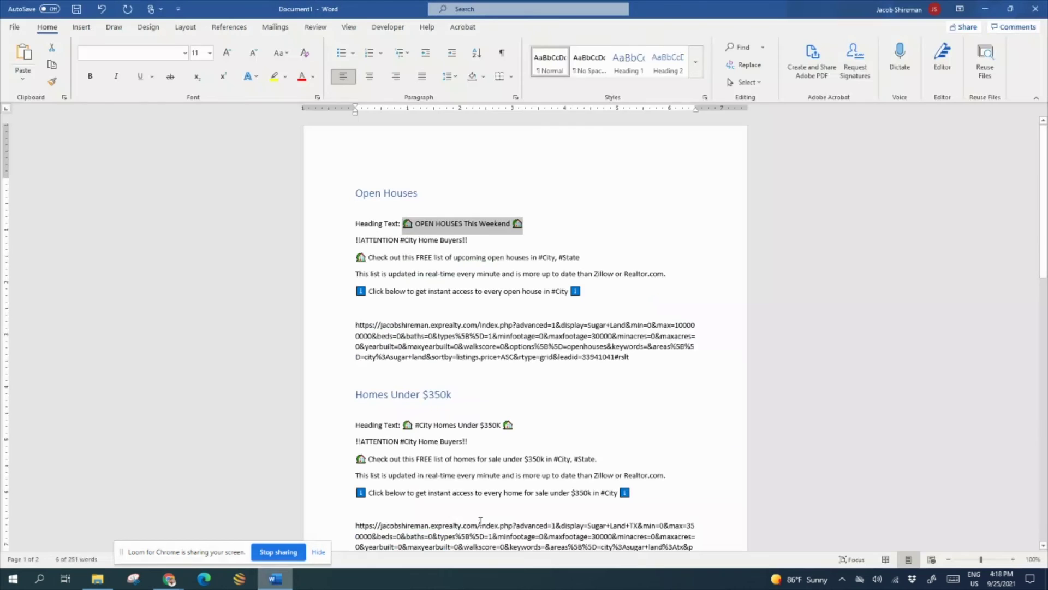
left_click_drag(635, 360, 353, 325)
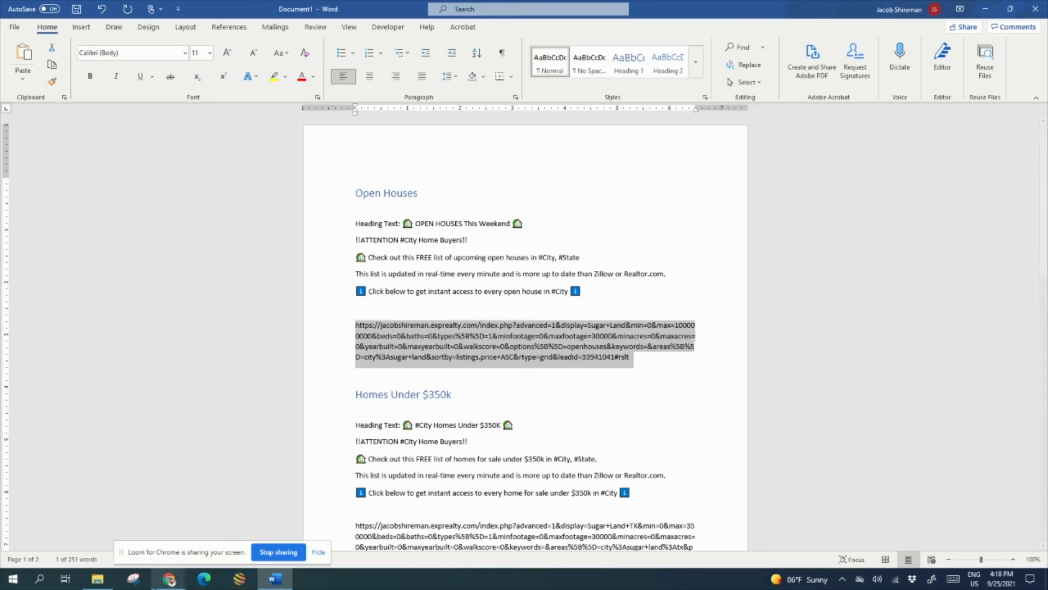
mouse_move(172, 582)
left_click(118, 532)
left_click(364, 417)
key("ctrl+a")
key("ctrl+v")
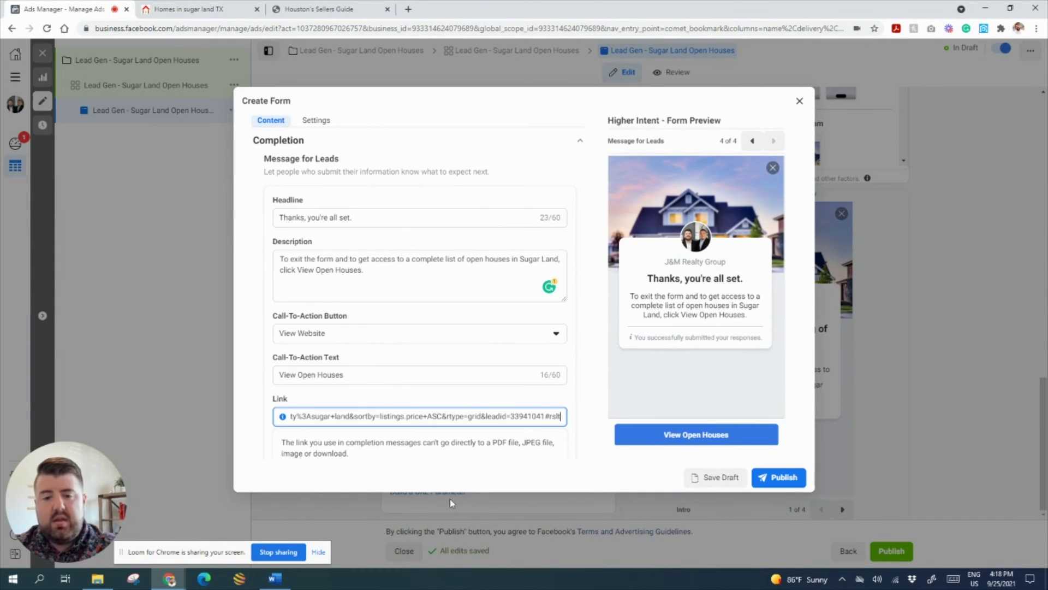
left_click(782, 478)
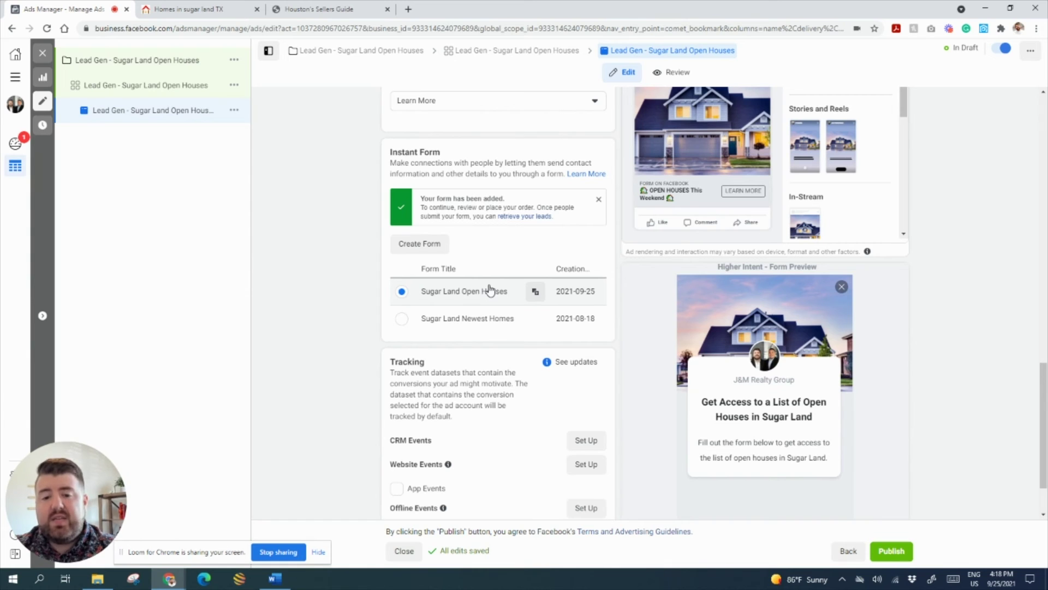
Review the ad's identity, media, primary text, headline, call to action and selected instant form, and publish the campaign.
scroll(616, 422, "down", 1)
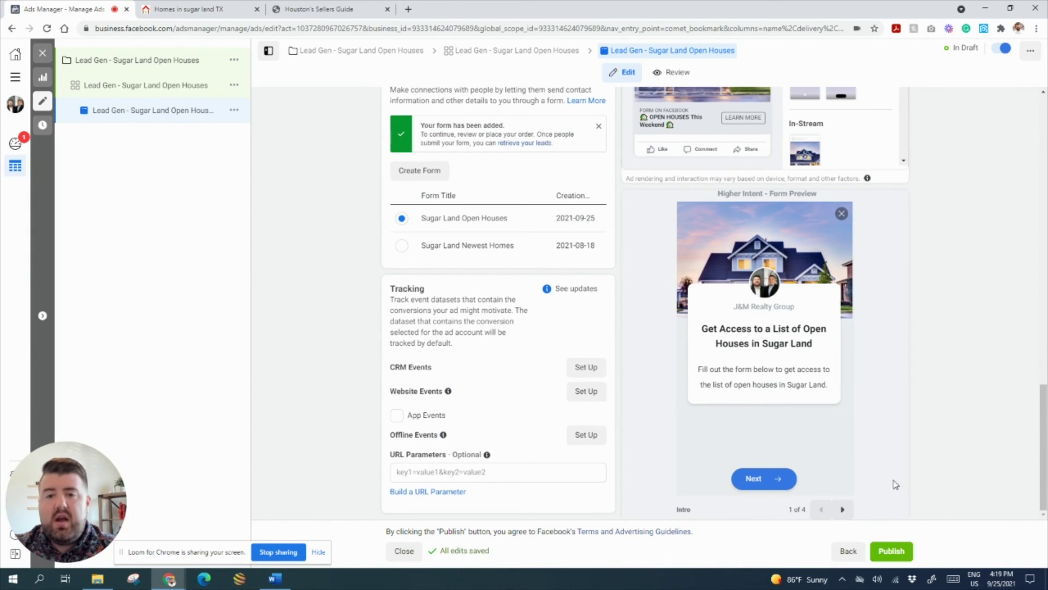
scroll(921, 420, "up", 4)
scroll(463, 304, "up", 7)
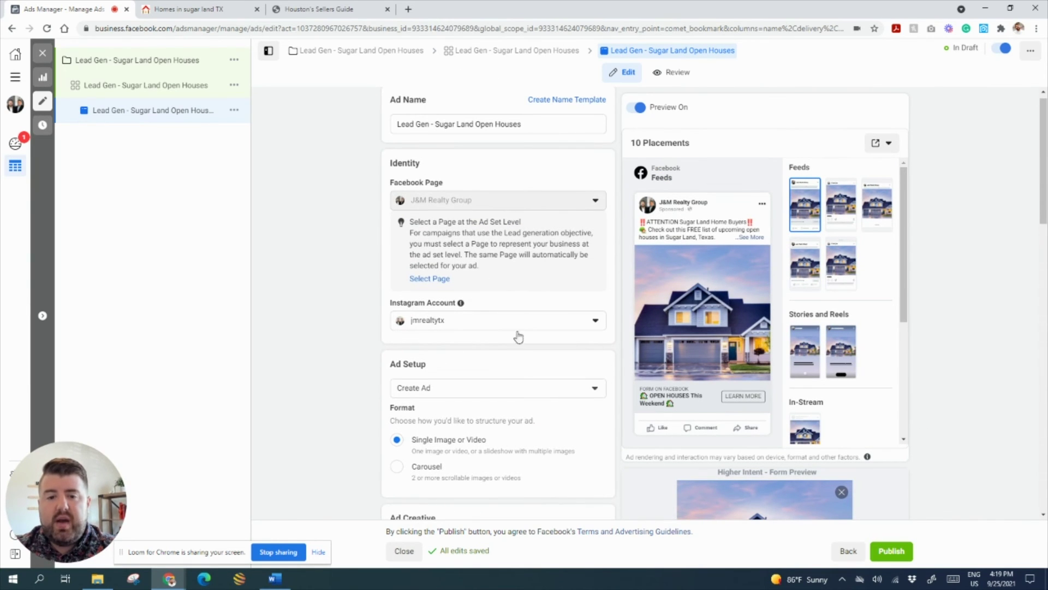
scroll(517, 336, "down", 4)
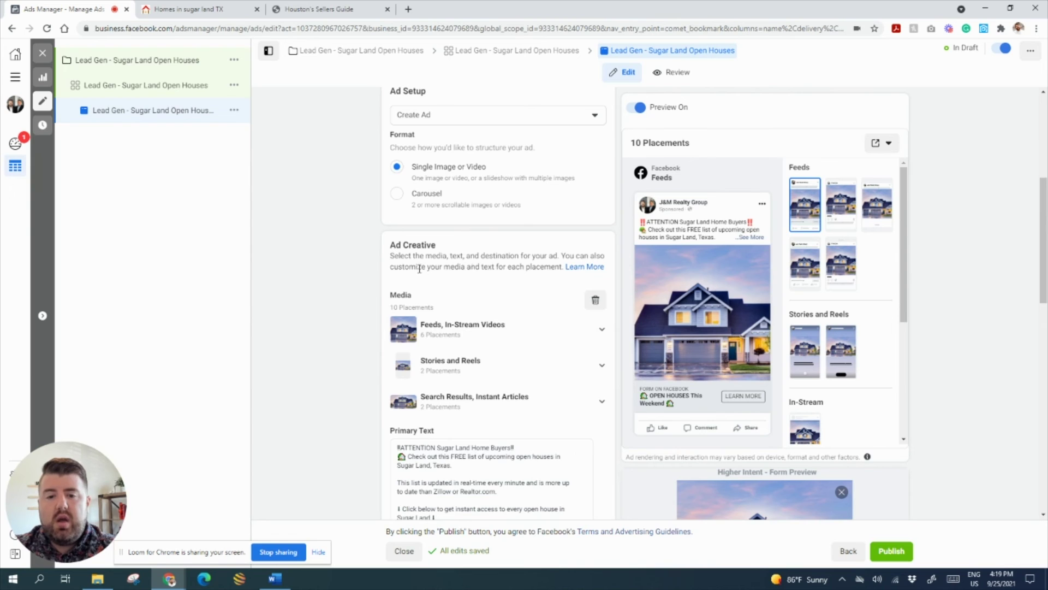
scroll(524, 327, "down", 1)
left_click(512, 465)
scroll(541, 467, "down", 3)
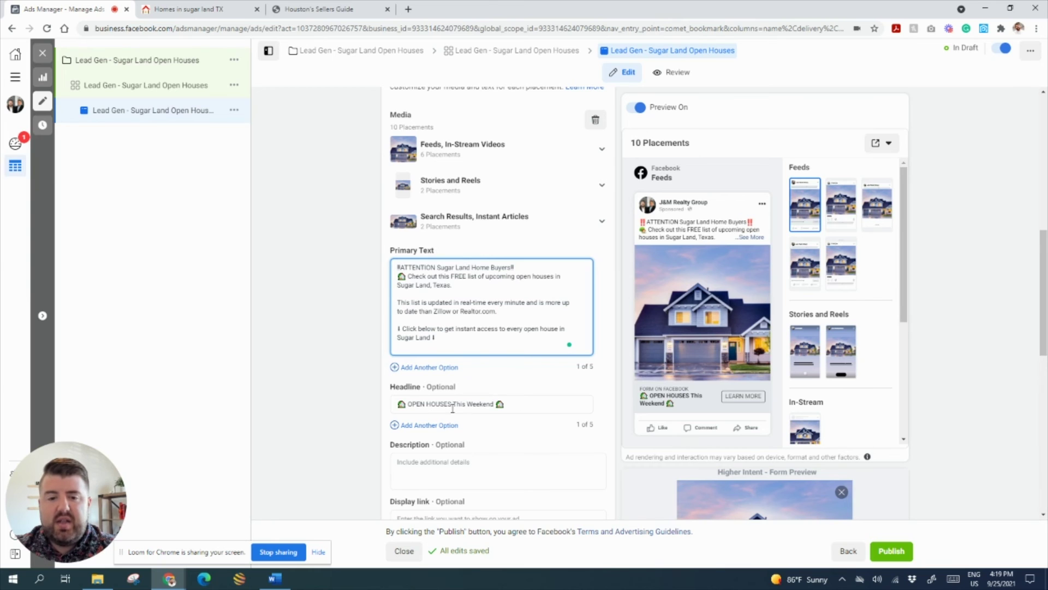
scroll(551, 398, "down", 2)
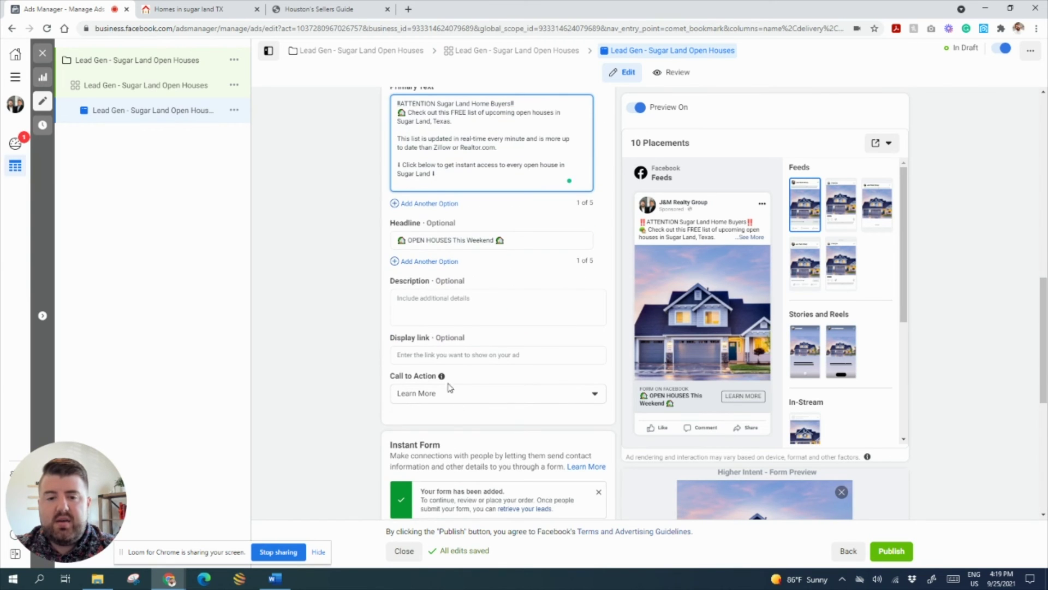
scroll(434, 415, "down", 5)
scroll(441, 421, "down", 2)
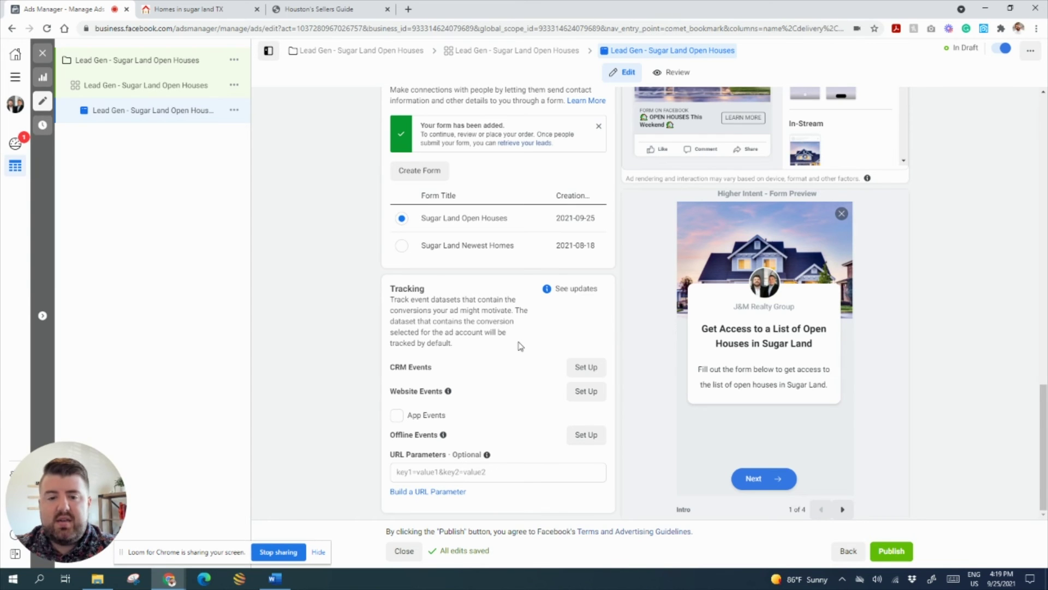
left_click(891, 551)
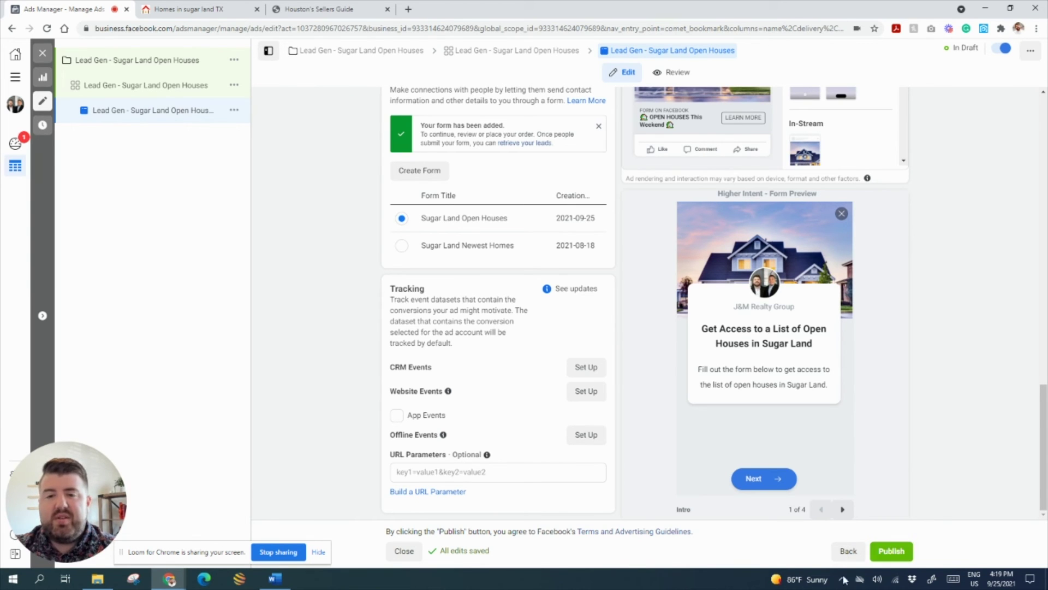
Switch to the Word document and examine the Open Houses and Homes Under $350k ad templates.
mouse_move(273, 582)
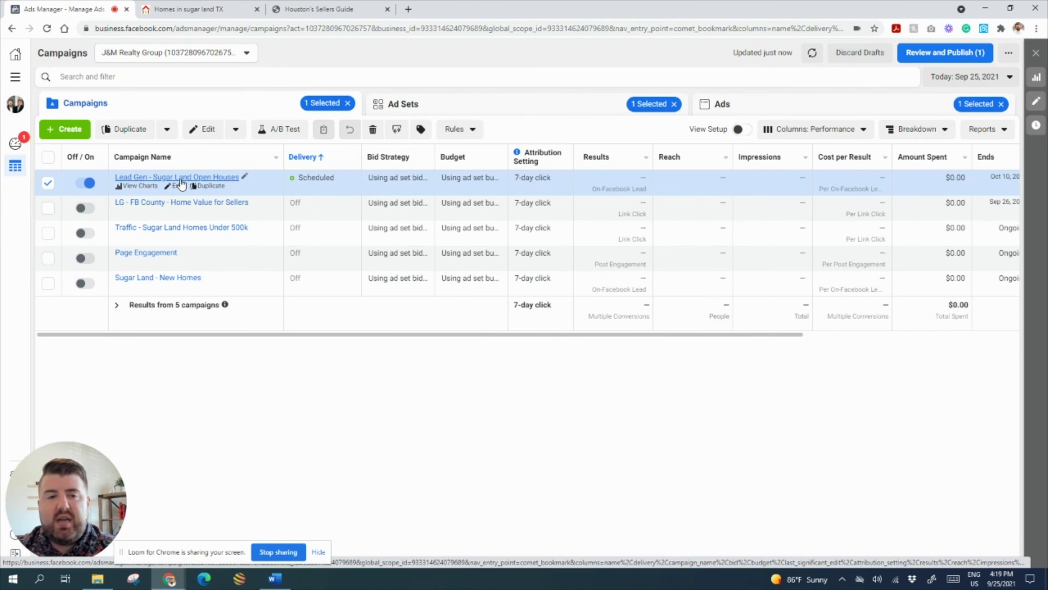
key("alt+Tab")
scroll(613, 217, "down", 1)
scroll(464, 206, "up", 1)
left_click(412, 193)
scroll(568, 292, "down", 3)
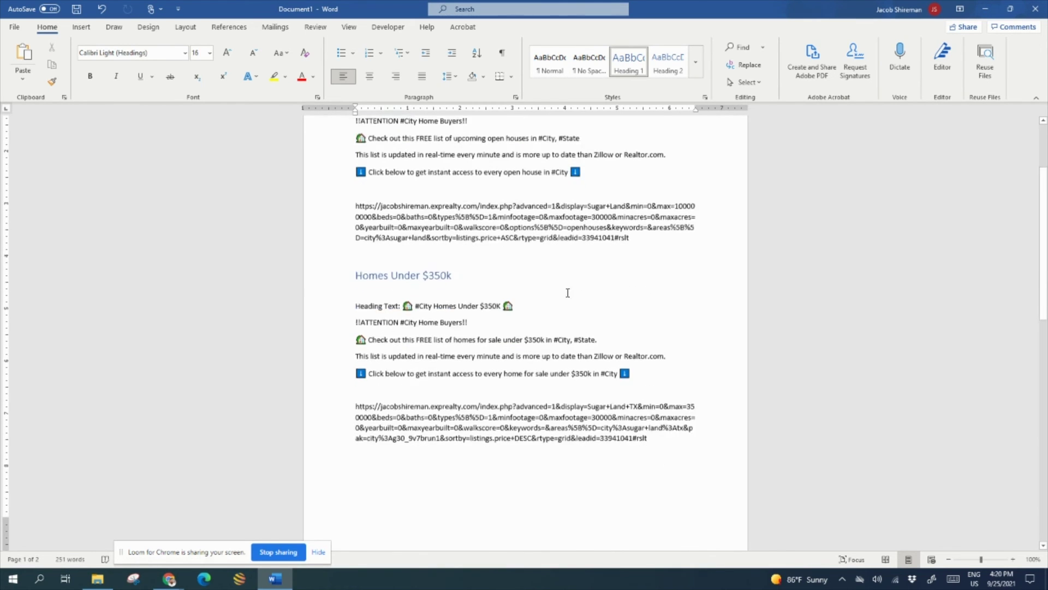
scroll(568, 292, "down", 1)
left_click(493, 241)
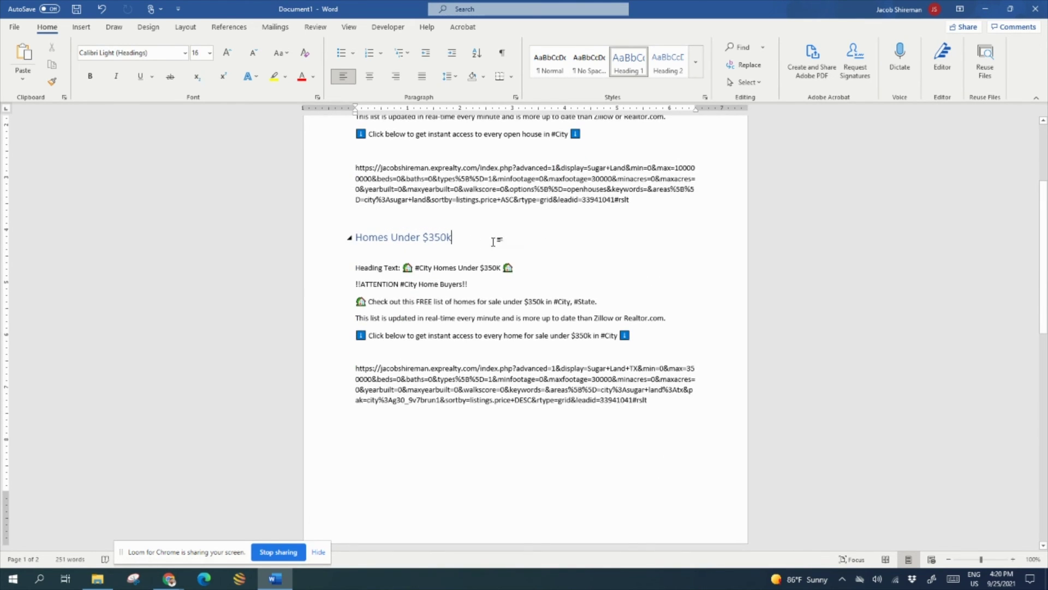
scroll(493, 241, "down", 3)
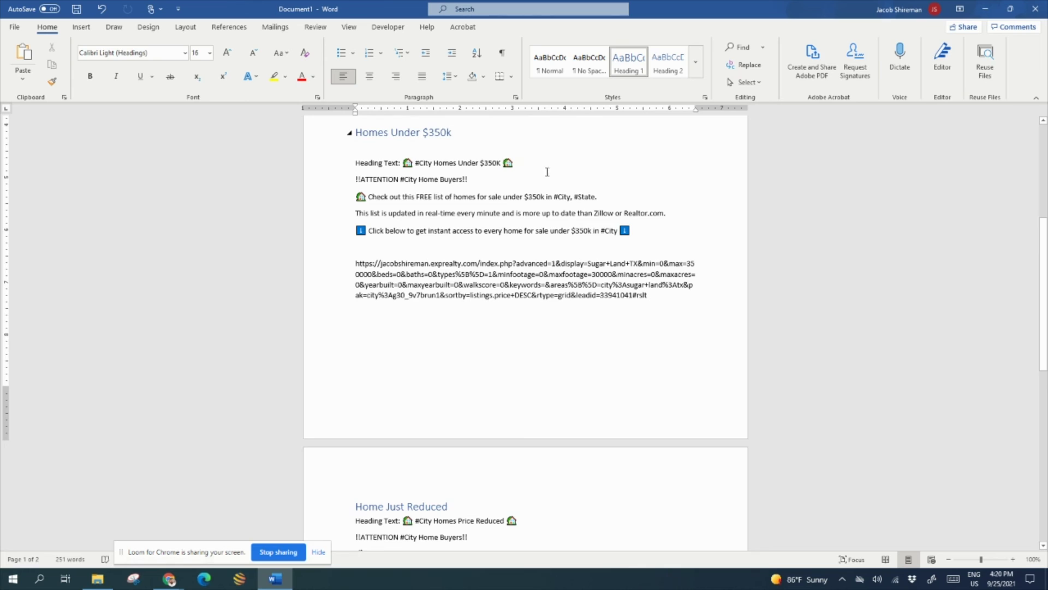
Examine the Home Just Reduced and Seller's Guide Ad templates, including their heading texts, ad copy and links.
scroll(546, 174, "down", 6)
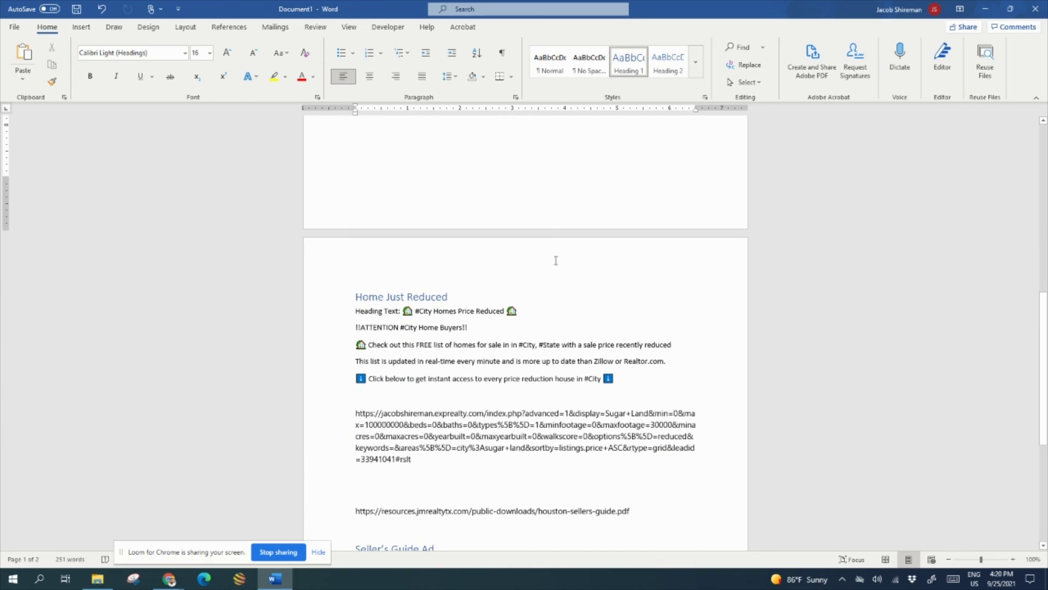
scroll(545, 277, "down", 2)
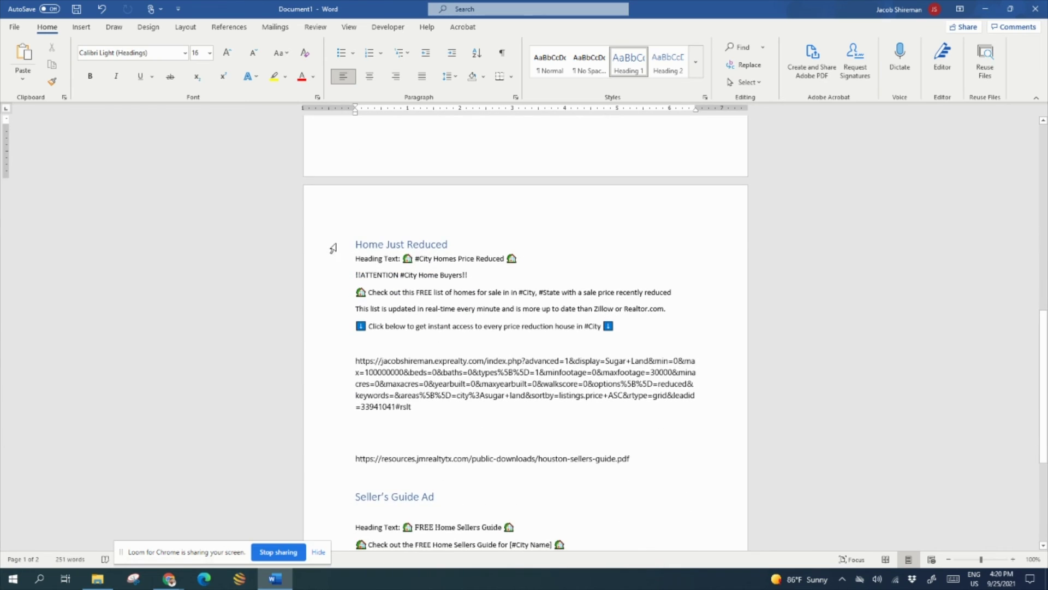
left_click_drag(354, 242, 461, 244)
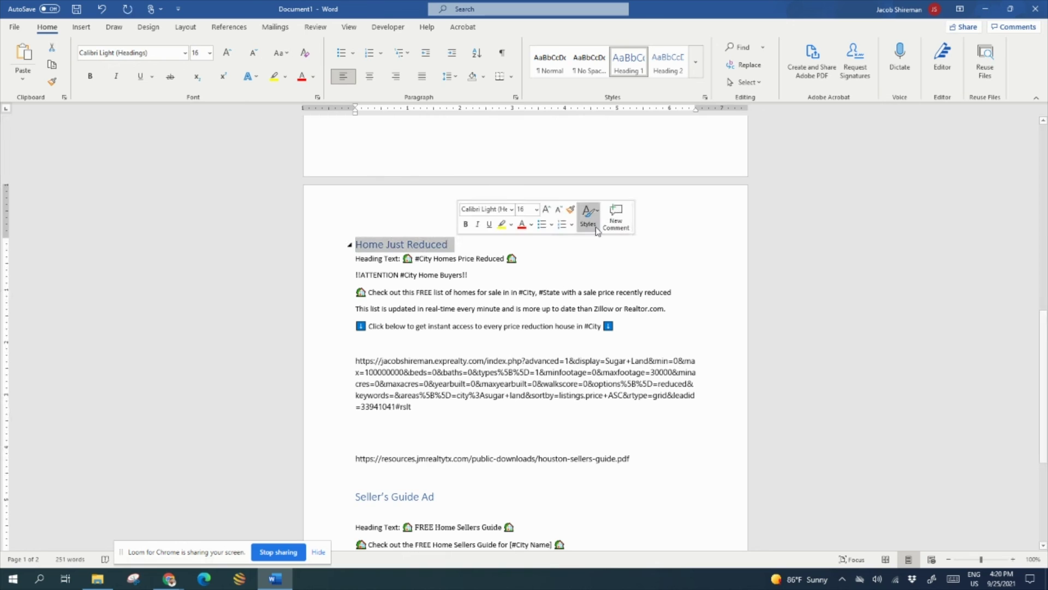
left_click(541, 254)
scroll(568, 254, "down", 6)
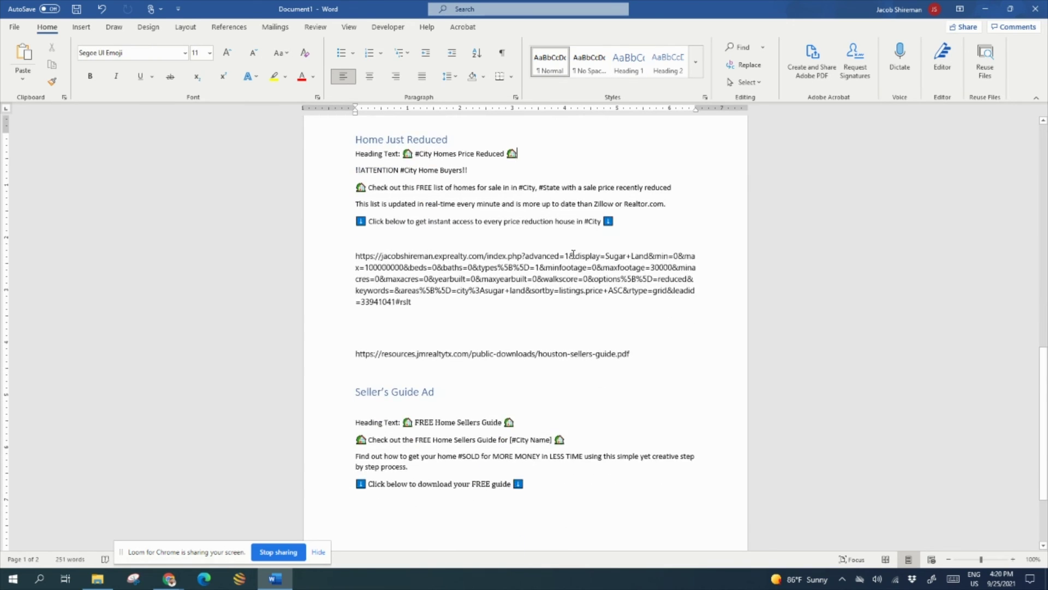
scroll(401, 234, "up", 2)
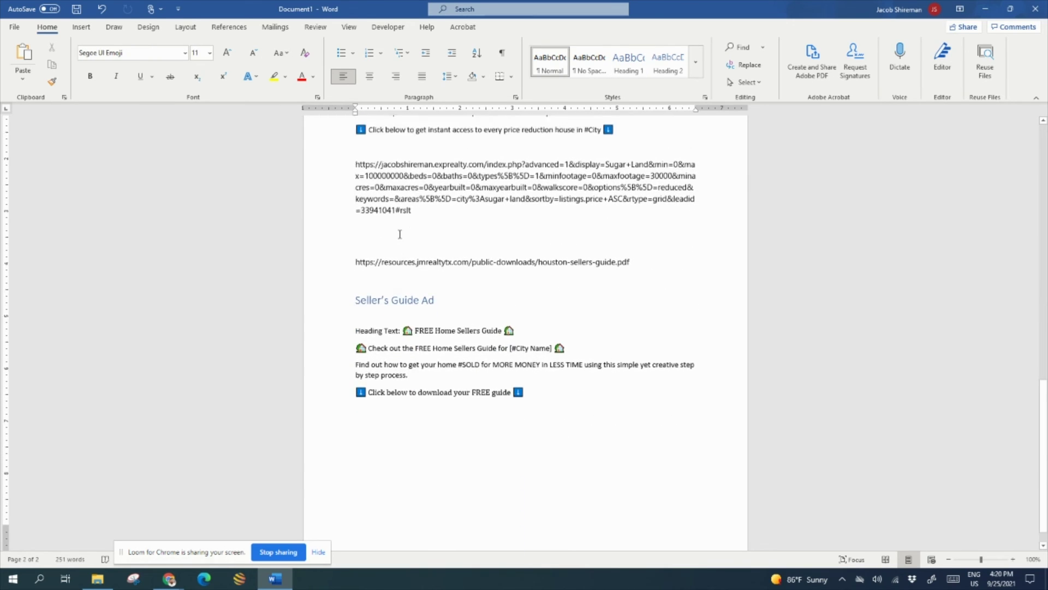
scroll(400, 234, "up", 20)
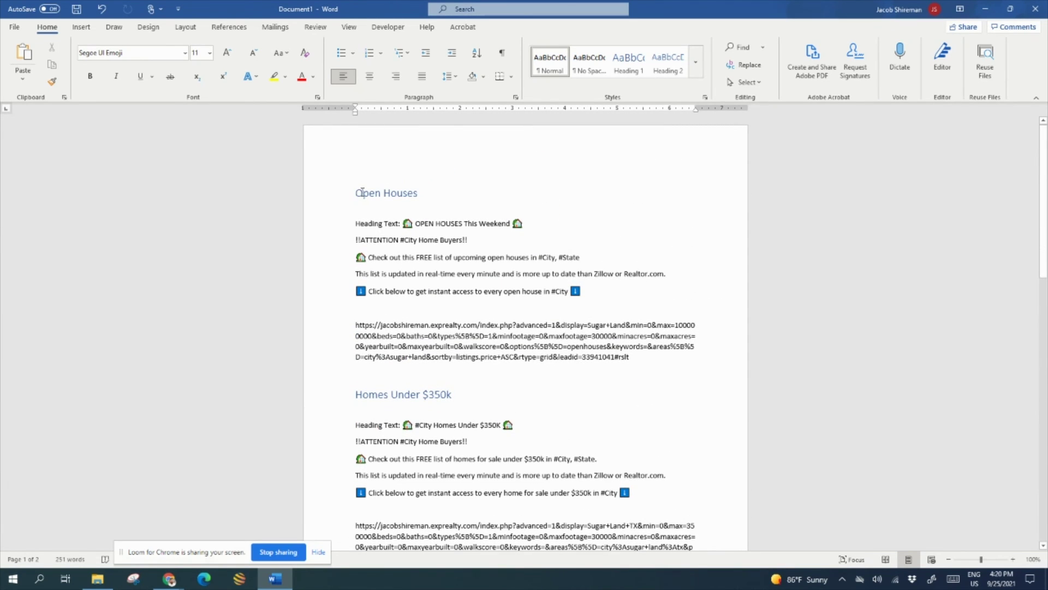
scroll(525, 235, "down", 20)
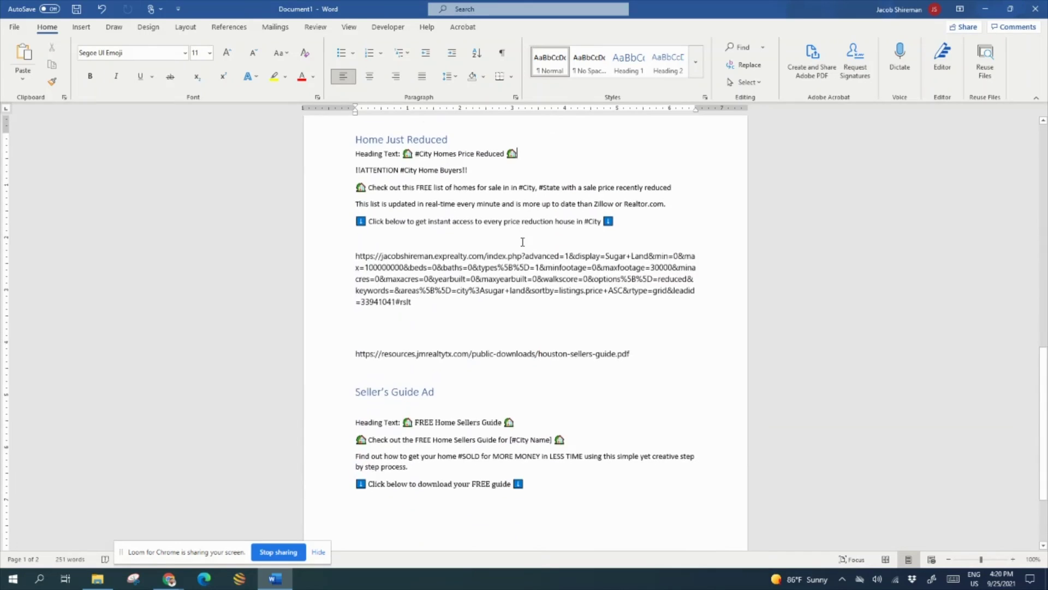
left_click(437, 279)
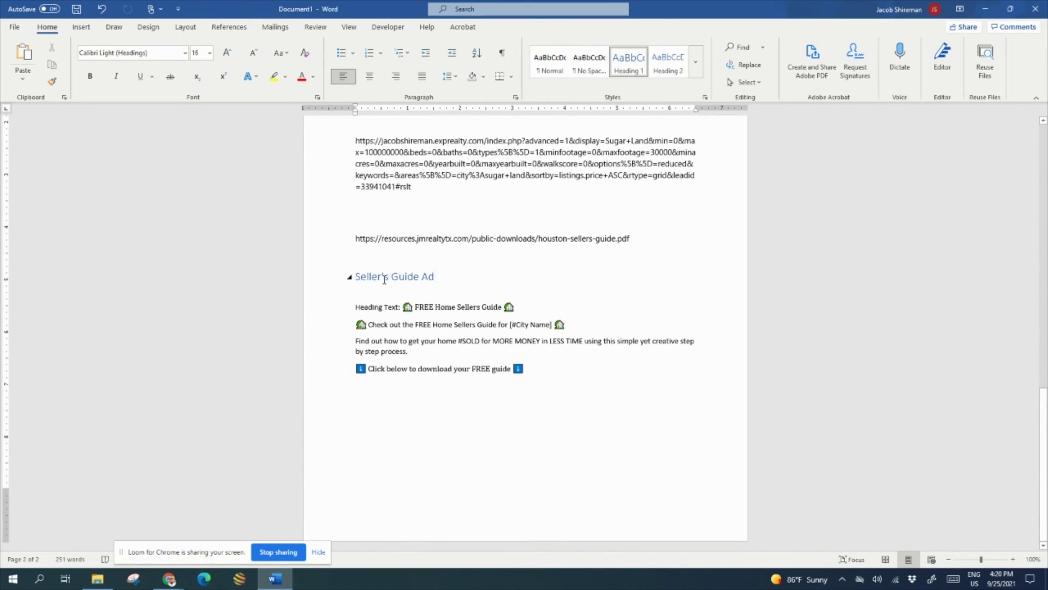
left_click_drag(358, 276, 542, 371)
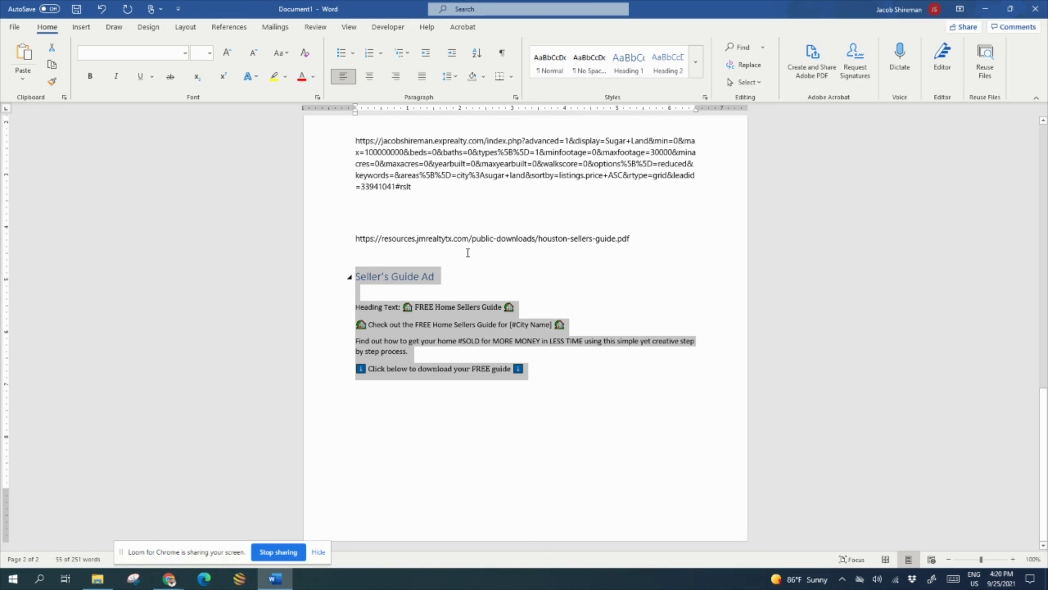
Review the Seller's Guide Ad text once more, and look back over all the ad templates from Open Houses to the end of the document.
left_click(562, 373)
left_click_drag(562, 373, 347, 279)
left_click(433, 351)
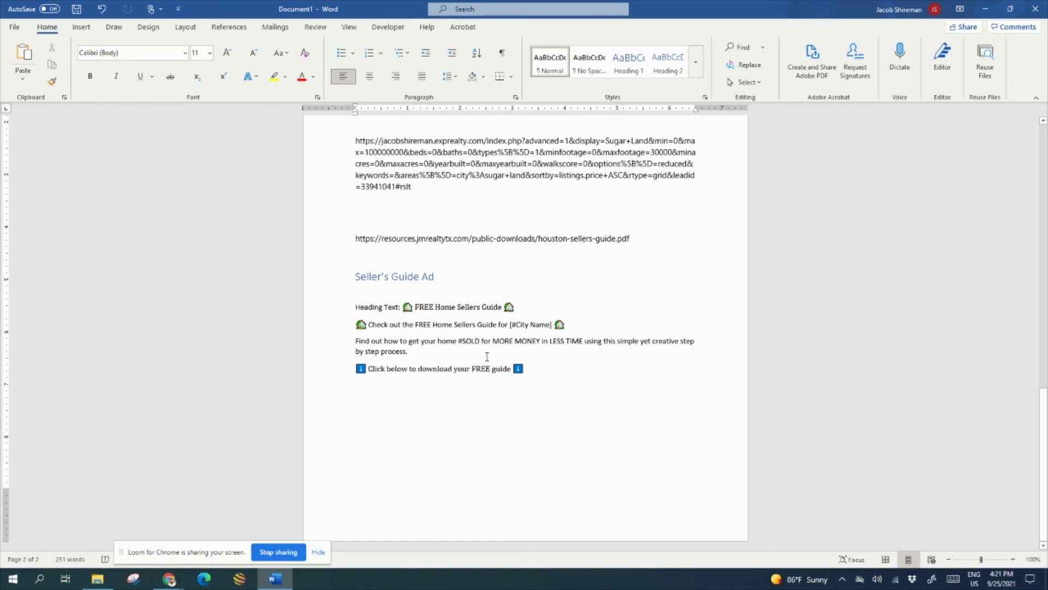
scroll(495, 356, "up", 15)
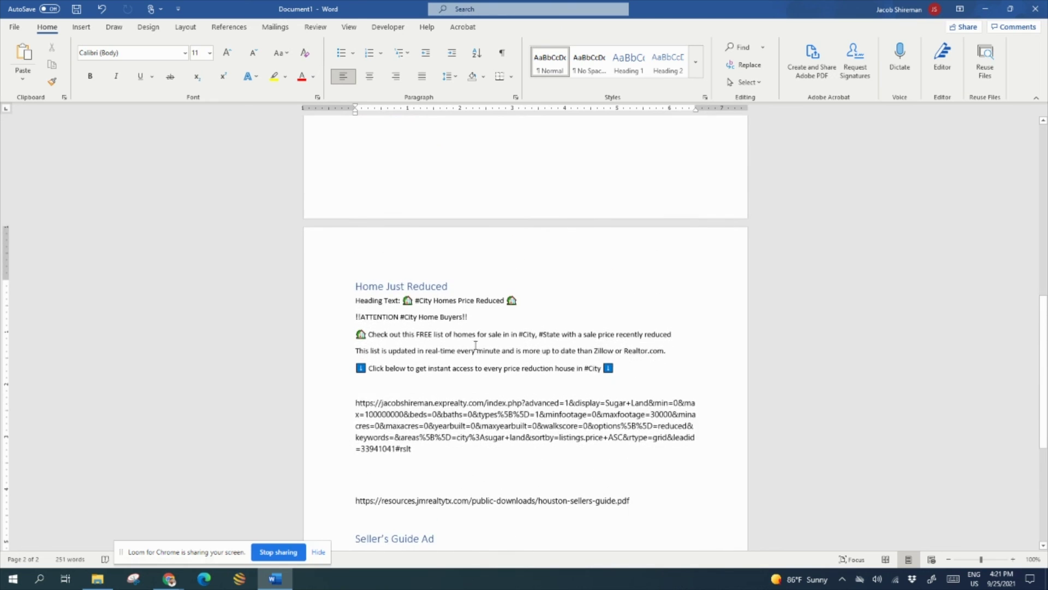
scroll(473, 345, "up", 8)
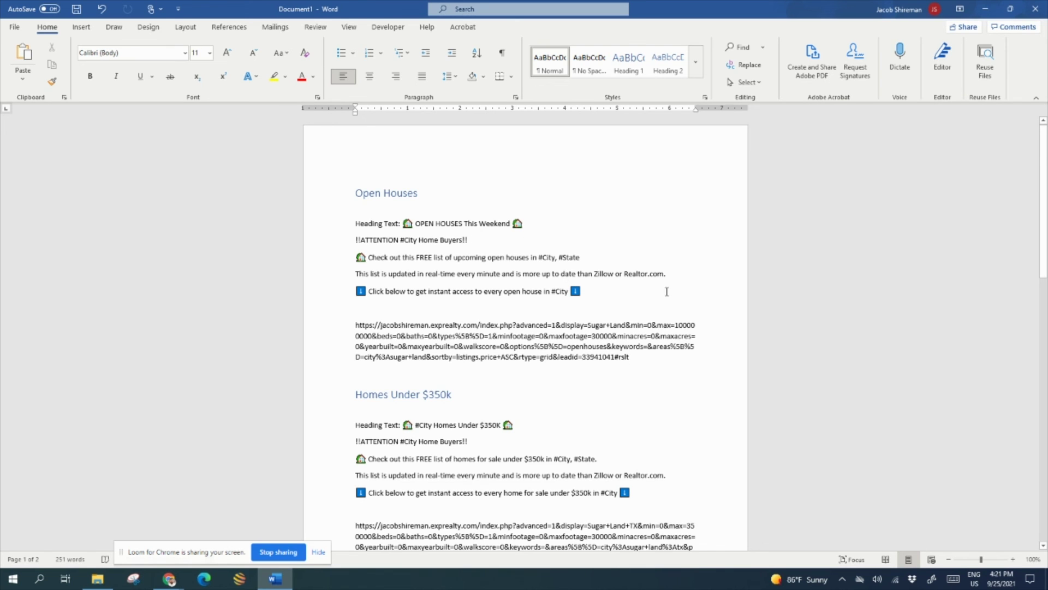
scroll(563, 279, "down", 7)
scroll(563, 283, "down", 12)
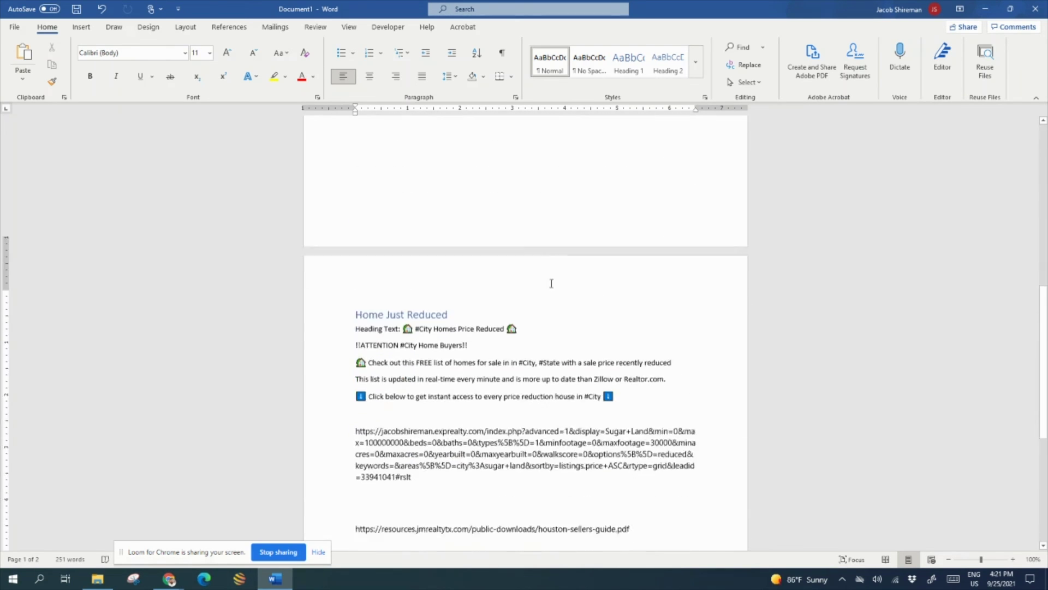
scroll(543, 286, "down", 3)
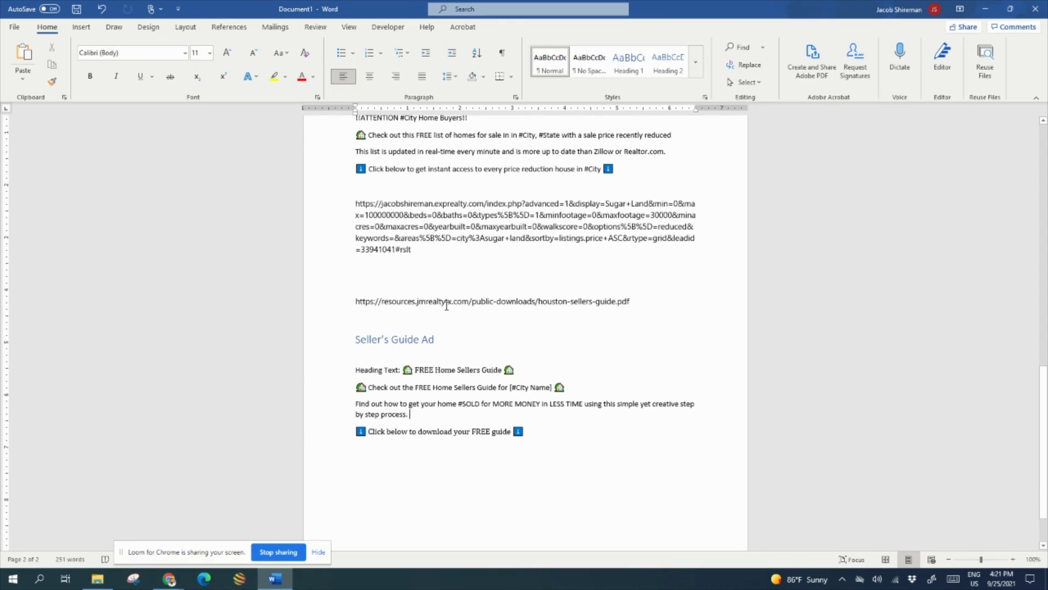
left_click(452, 345)
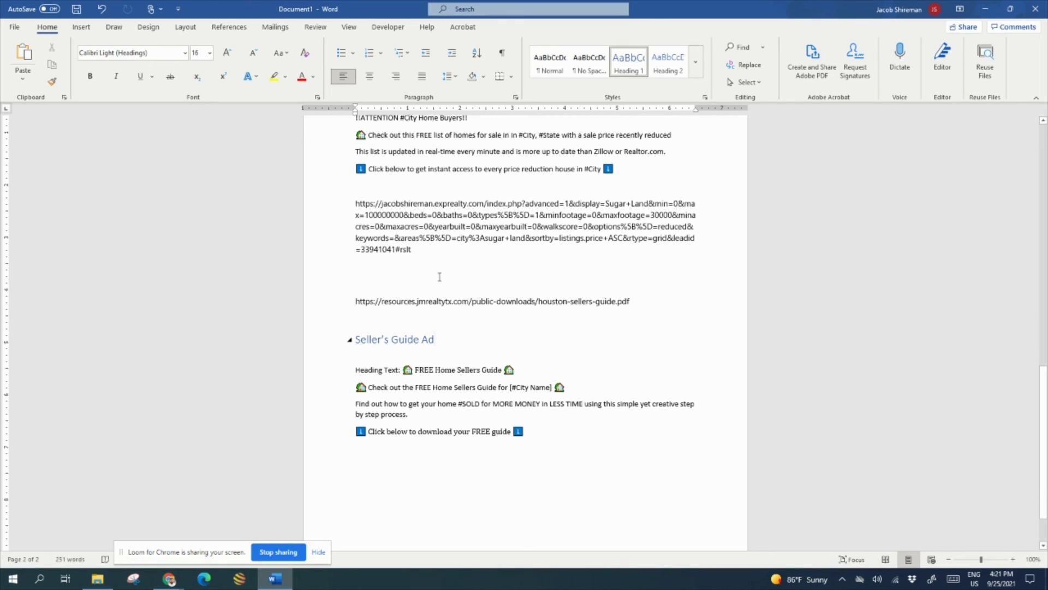